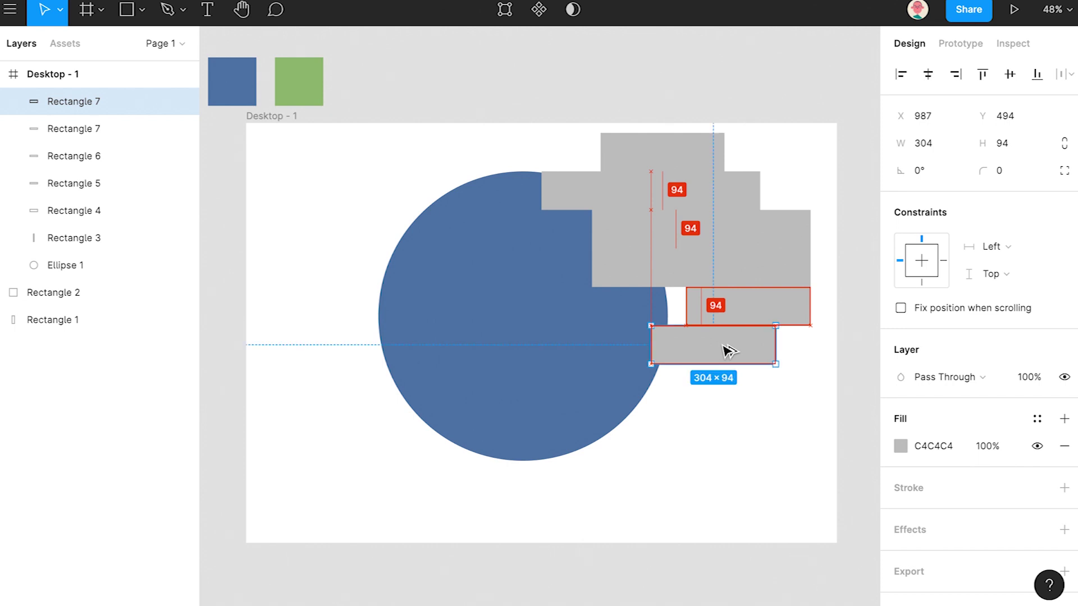
Duplicate the lowest gray bar directly beneath itself and narrow the copy to about 199 px wide.
left_click_drag(731, 343, 672, 382)
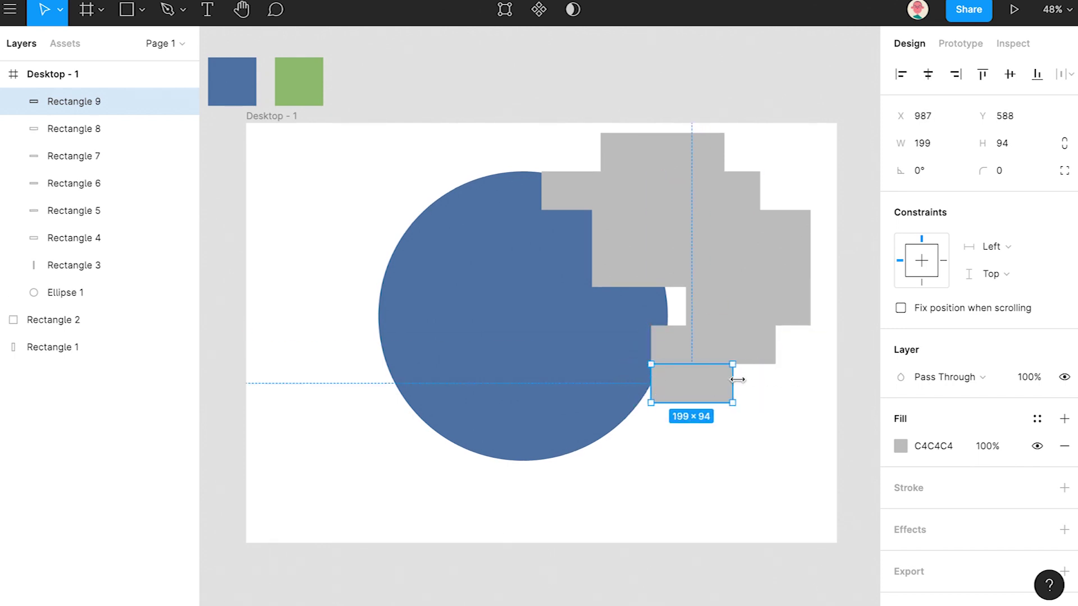
left_click(741, 379)
Combine all seven gray bars into a single shape with a boolean union.
left_click(635, 160)
left_click(646, 191, "shift")
left_click(691, 230, "shift")
left_click(713, 268, "shift")
left_click(730, 306, "shift")
left_click(713, 345, "shift")
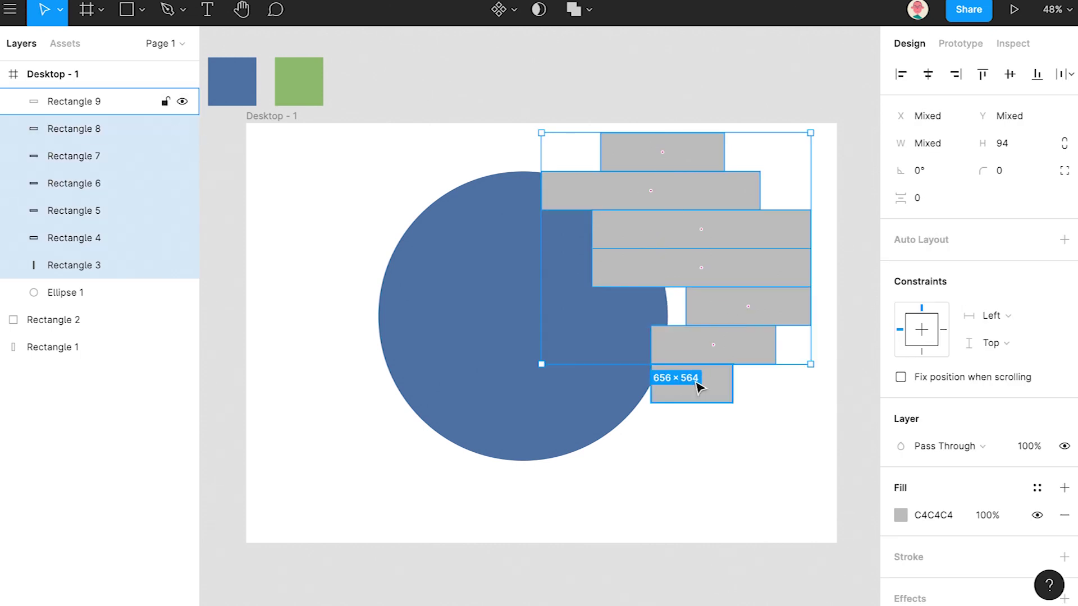
left_click(699, 388, "shift")
left_click(588, 10)
left_click(555, 48)
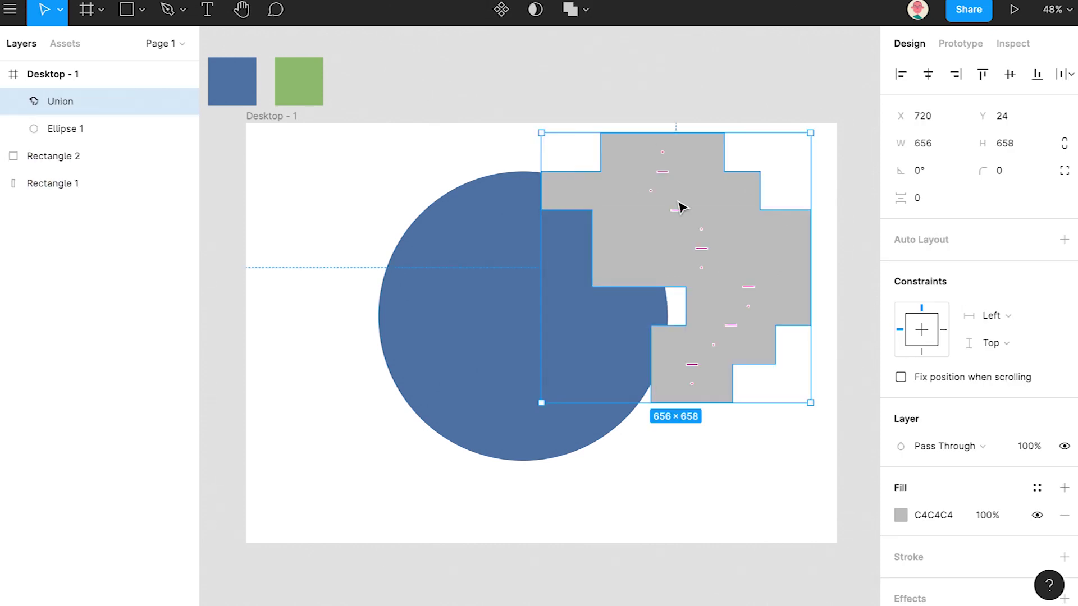
Move the united gray shape over the blue circle, flatten it and set its corner radius to 20.
left_click_drag(690, 210, 420, 210)
key("super+e")
type("20")
key("Return")
Scale the rounded gray shape down to about 386 × 388 and position it near the middle of the circle.
left_click_drag(534, 277, 597, 312)
left_click_drag(650, 182, 592, 254)
left_click_drag(554, 323, 575, 356)
left_click(718, 312)
Rename the gray shape layer landpart and fill it with the green 94B877 sampled from the green swatch.
double_click(63, 104)
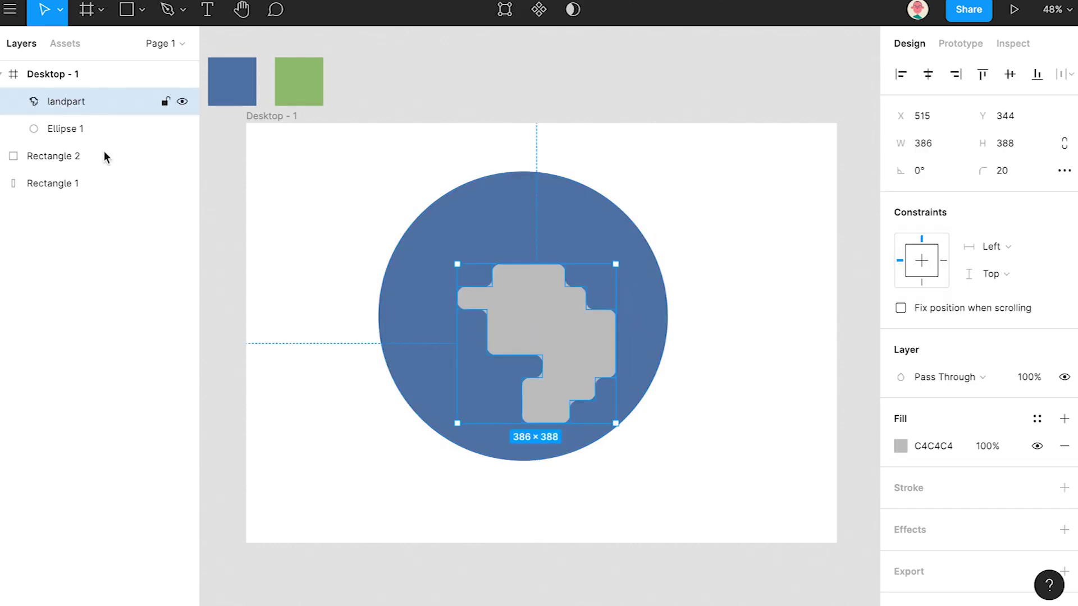
left_click(900, 446)
left_click(699, 435)
left_click(300, 94)
left_click(360, 154)
Duplicate the landpart, rotate the copy 180° and place it over the circle's upper-right edge.
left_click_drag(557, 323, 640, 203)
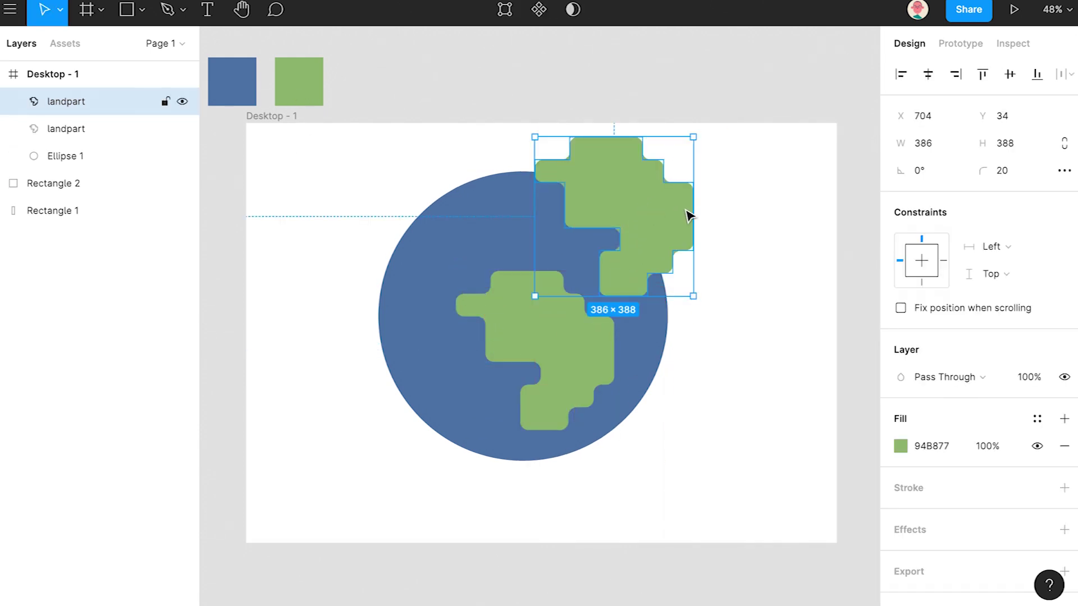
left_click_drag(701, 132, 528, 300)
left_click_drag(584, 257, 594, 220)
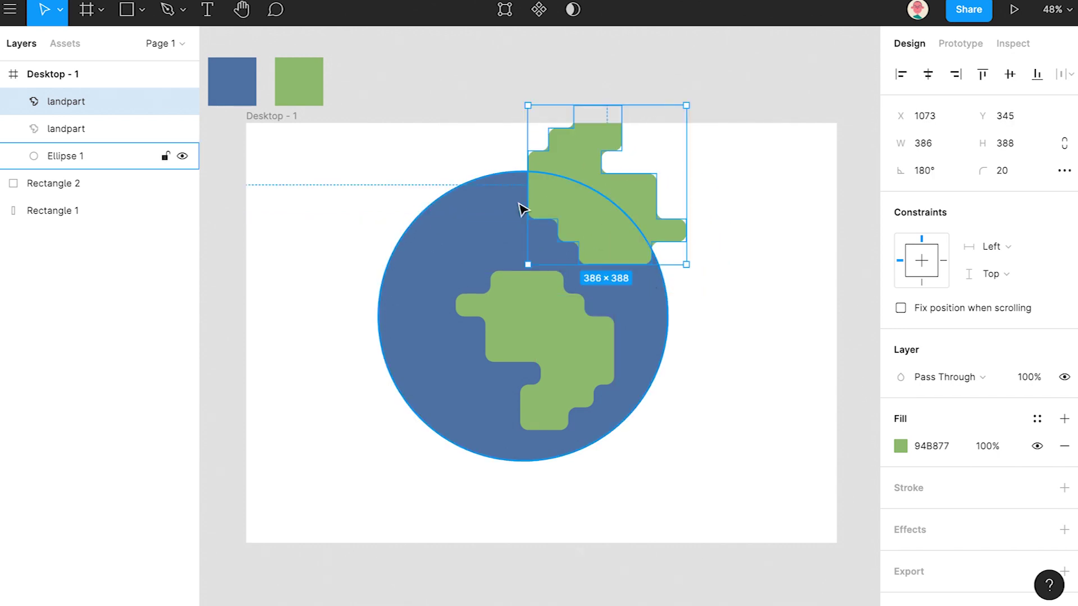
Duplicate the rotated landpart onto the circle's lower-left edge and shift the central landpart slightly.
left_click_drag(584, 175, 356, 356)
left_click(567, 330)
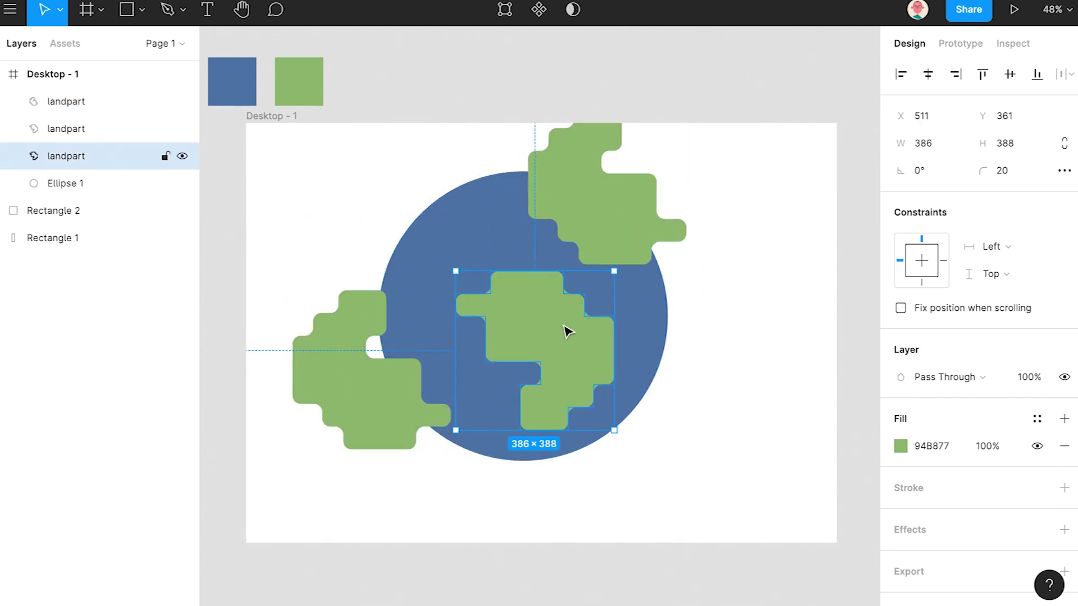
left_click(362, 360)
left_click(359, 242)
Duplicate the blue circle in place and use the copy as a mask for the three landparts.
left_click(65, 182)
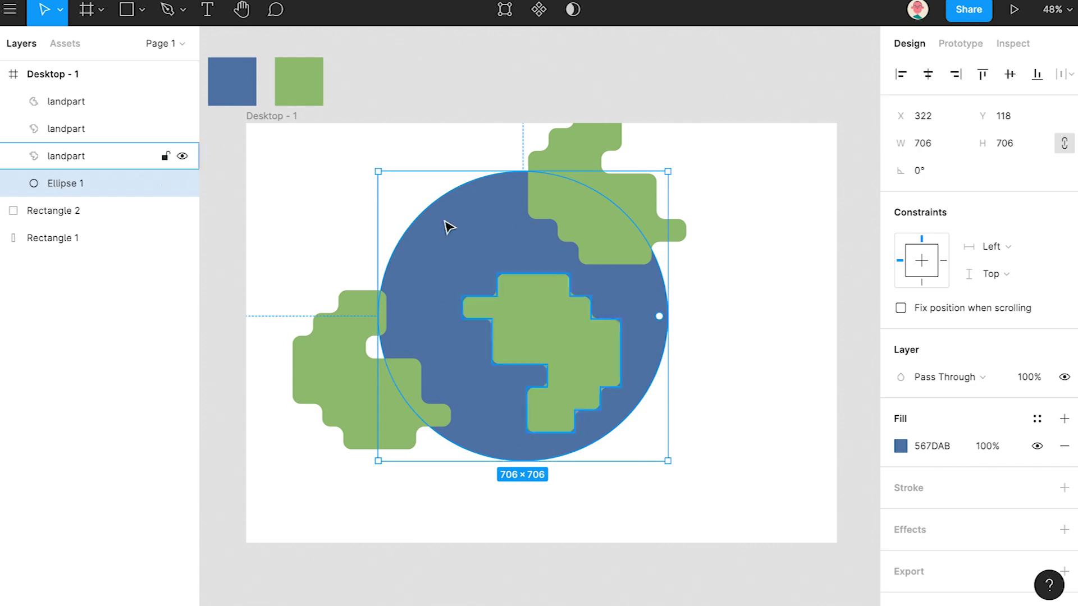
key("super+c")
key("super+v")
left_click_drag(96, 187, 78, 97)
key("super+z")
left_click(69, 103, "shift")
left_click(573, 9)
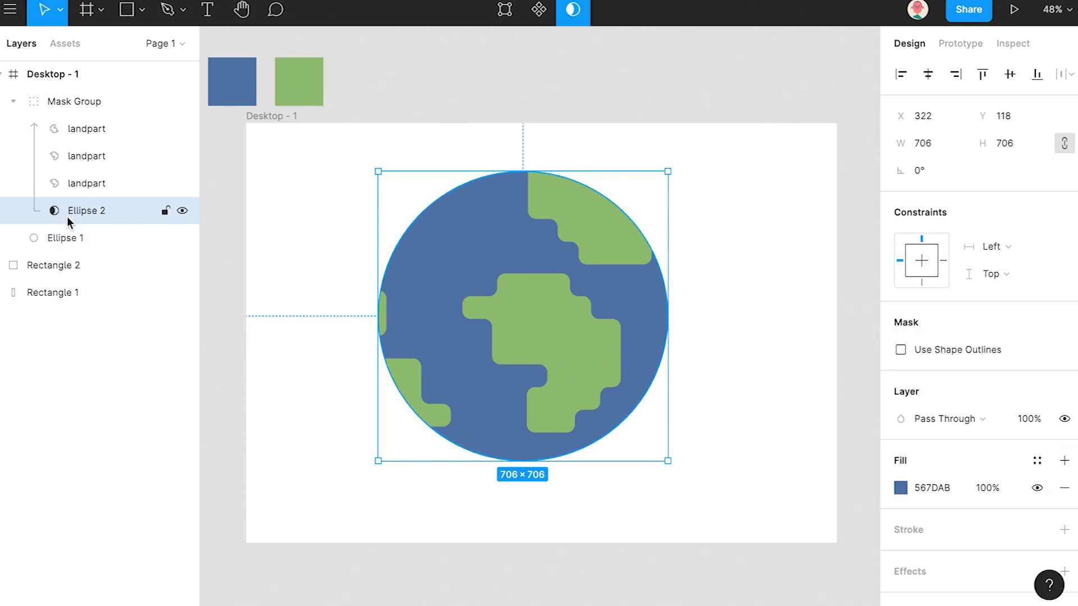
Draw a 120 × 45 rectangle outside the planet's upper-left edge and duplicate it directly below.
left_click(147, 16)
left_click(112, 38)
left_click_drag(336, 223, 386, 242)
scroll(372, 238, "up", 1)
scroll(362, 240, "up", 3)
left_click_drag(366, 278, 392, 292, "alt")
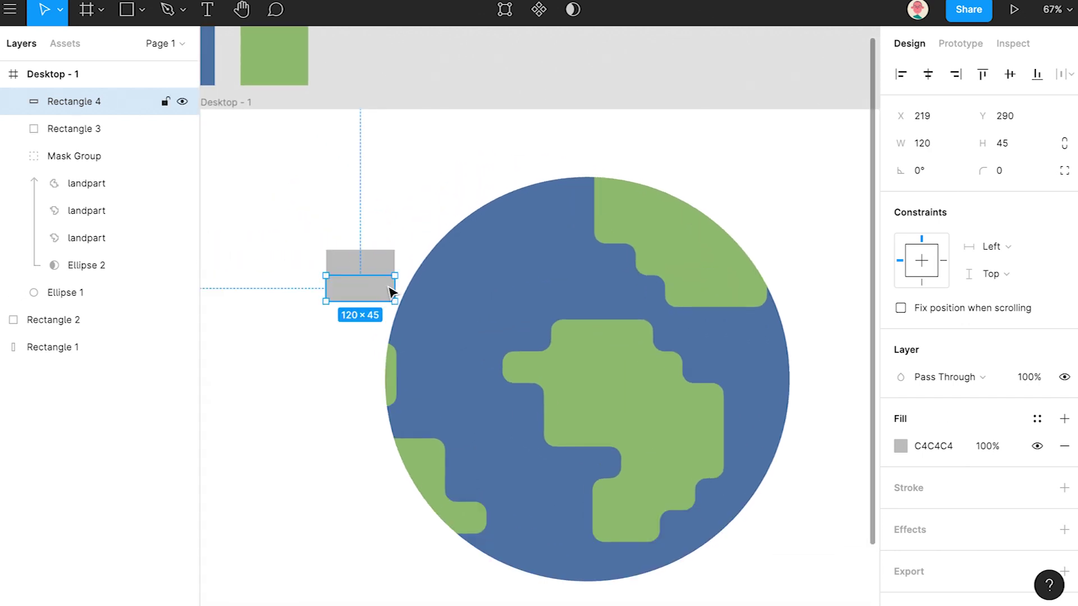
Shorten the lower small rectangle, then unite the two rectangles and flatten them into one shape.
left_click(373, 269, "shift")
left_click(584, 10)
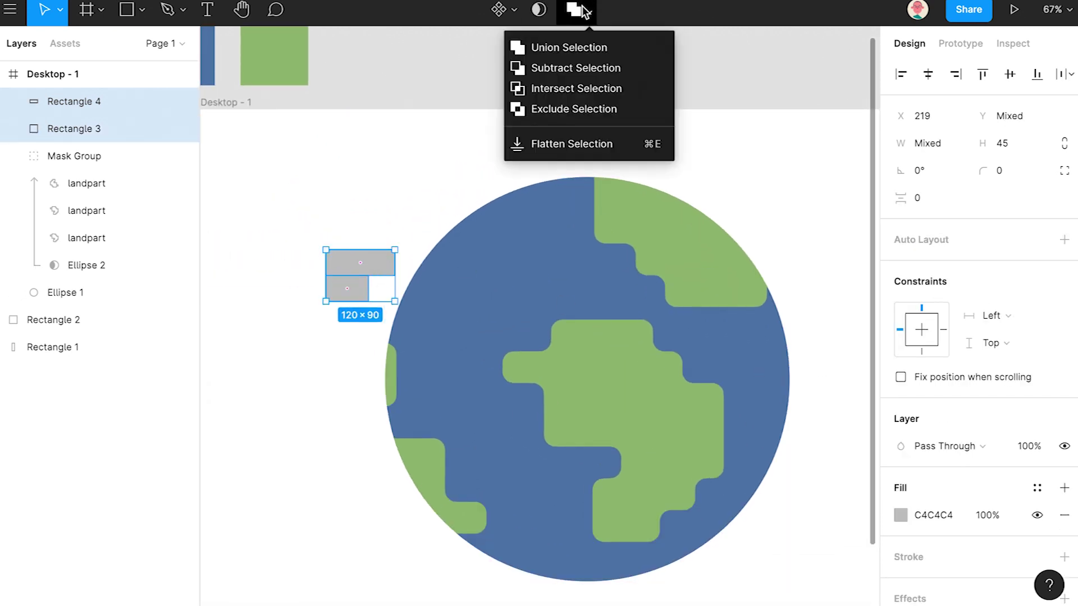
left_click(555, 46)
key("super+e")
Set the small shape's corner radius to 20 and fill it with the continents' green 94B877.
left_click(998, 171)
type("20")
key("Return")
key("i")
left_click(518, 368)
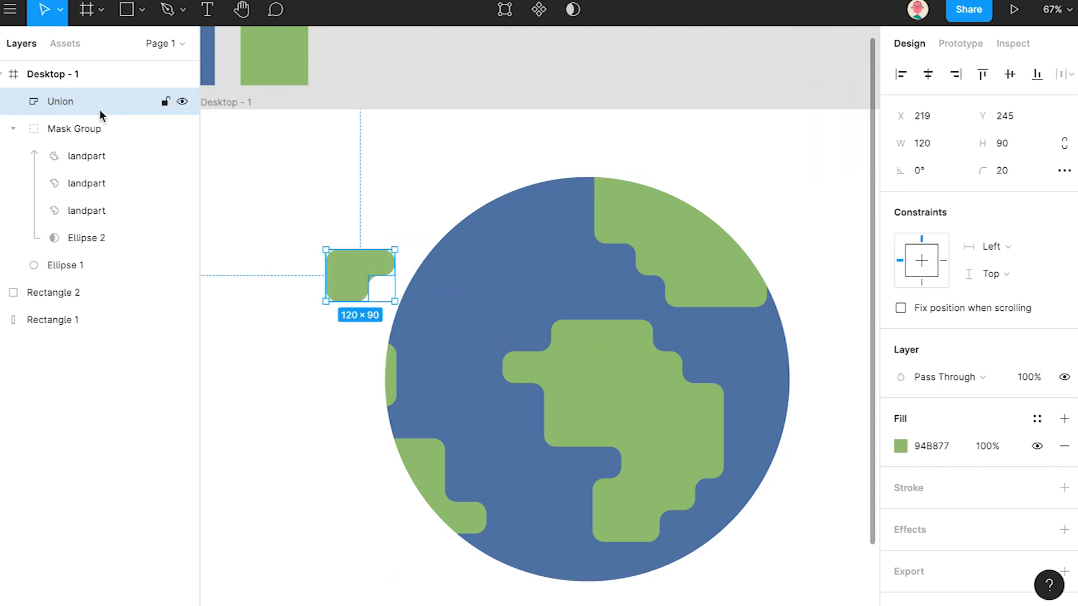
Move the small island onto the planet's upper-left area and shrink the masked landpart at the upper-right edge.
key("Escape")
left_click_drag(356, 273, 477, 294)
left_click(621, 429)
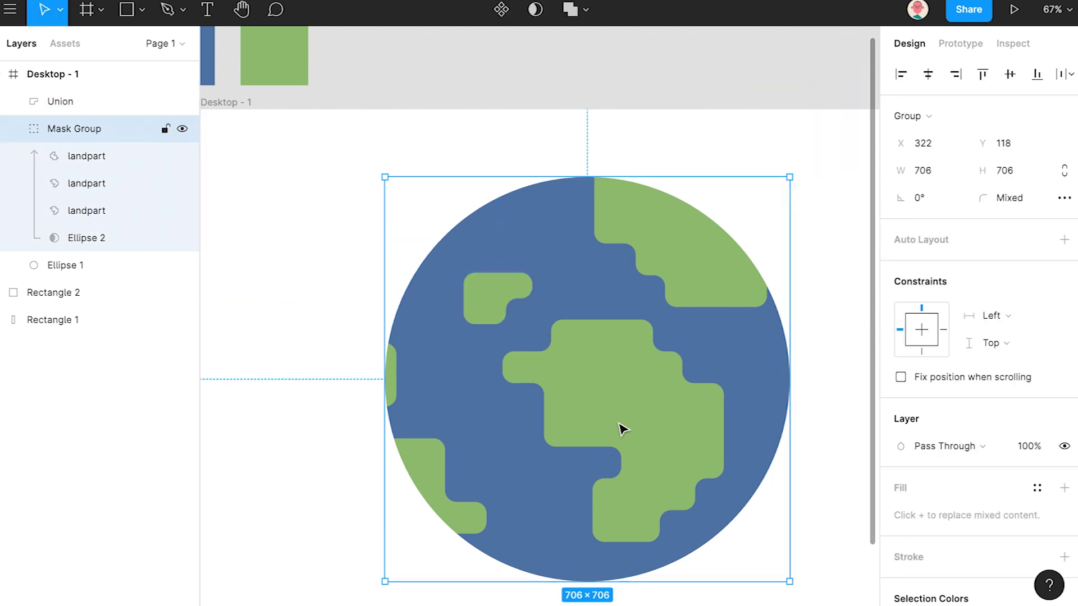
left_click(113, 211)
left_click(718, 274)
left_click_drag(817, 80, 781, 120)
left_click(659, 445)
Duplicate the island up to the planet's upper-left rim and move both islands into the mask group.
left_click_drag(496, 294, 498, 217)
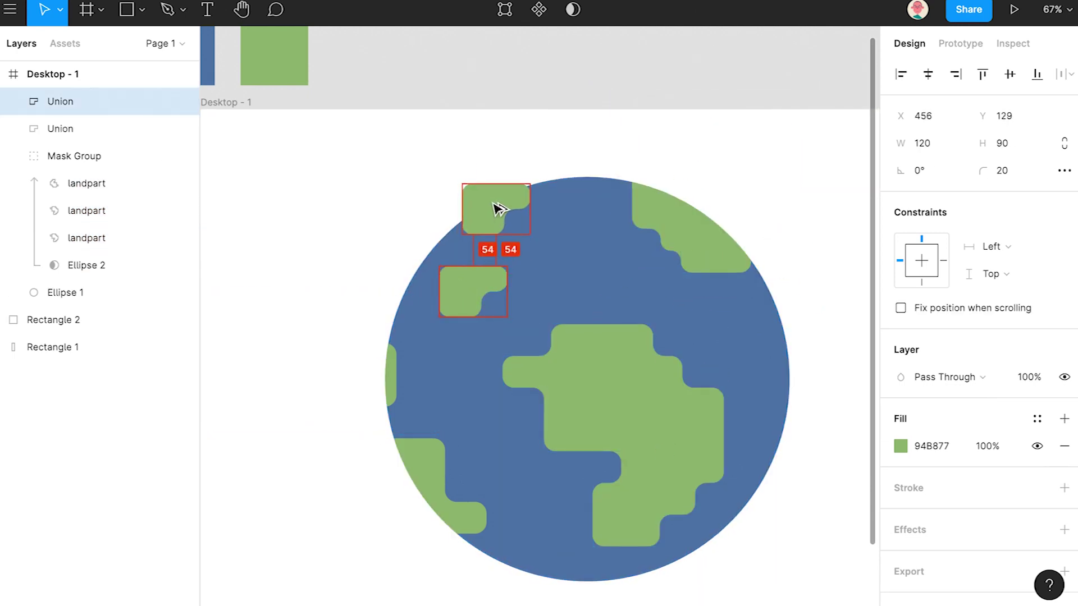
left_click(63, 127, "shift")
left_click_drag(63, 129, 75, 165)
left_click(360, 239)
left_click_drag(684, 358, 601, 371)
key("super+z")
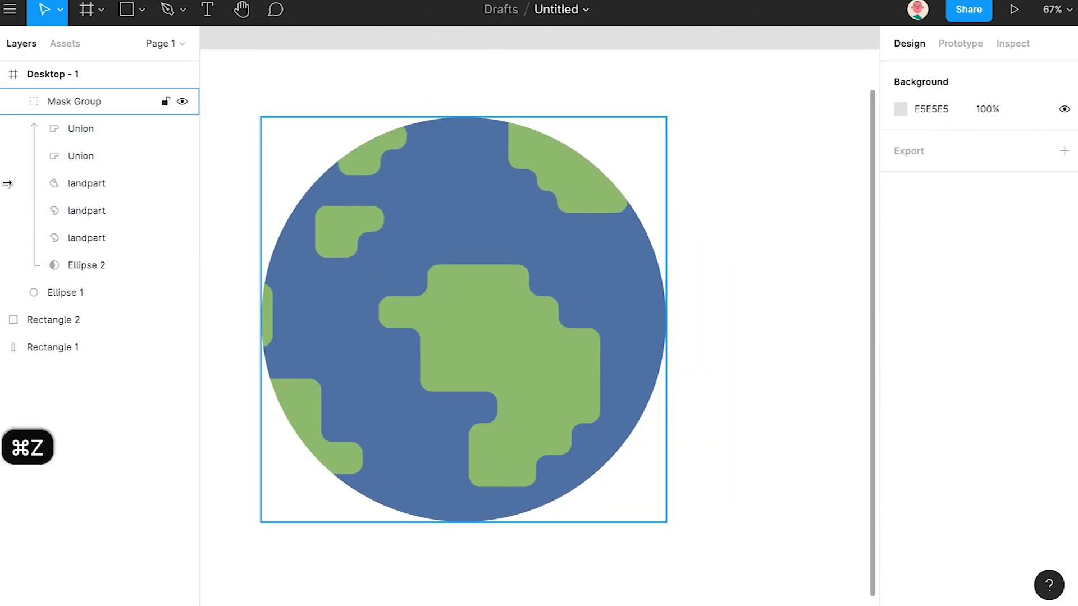
Rename the mask group land and the blue circle layer water.
left_click(13, 102)
left_click(62, 102)
double_click(72, 101)
type("land")
key("Return")
left_click(80, 132)
type("water")
key("Return")
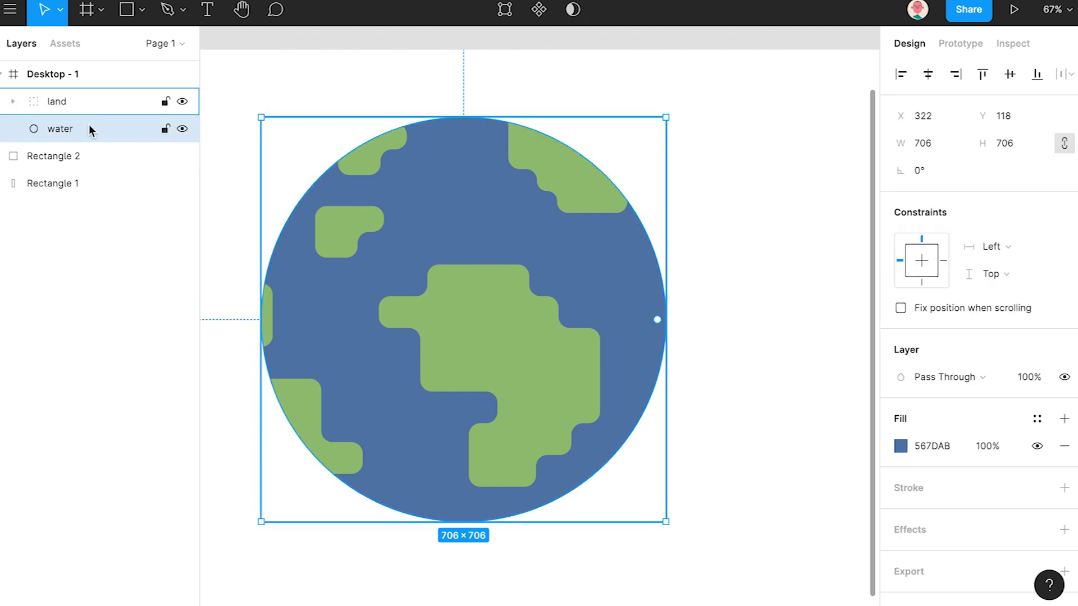
Group the land and water layers and name the group planet.
left_click(84, 104, "shift")
key("super+g")
double_click(85, 104)
type("planet")
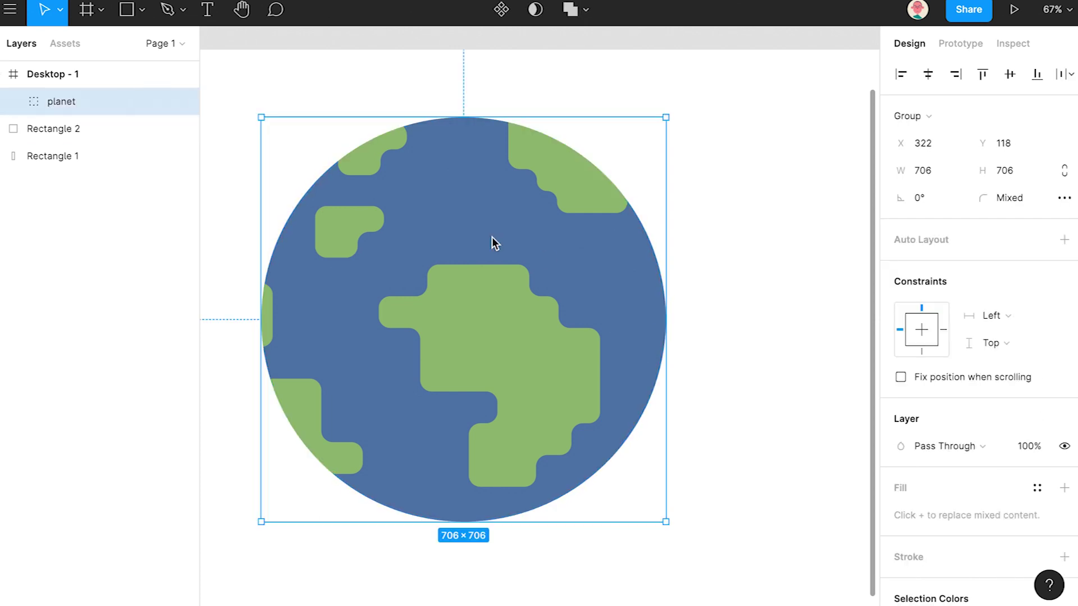
Draw a 1440 × 1024 rectangle covering the whole frame and name it bg.
scroll(492, 243, "down", 3)
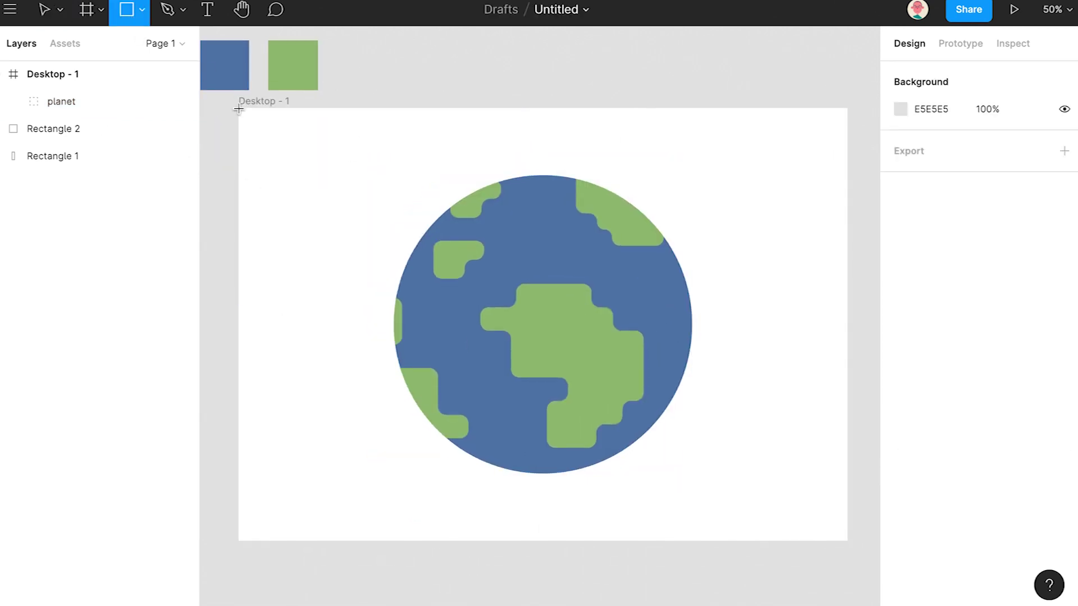
left_click_drag(239, 108, 849, 545)
double_click(21, 101)
type("bg")
key("Return")
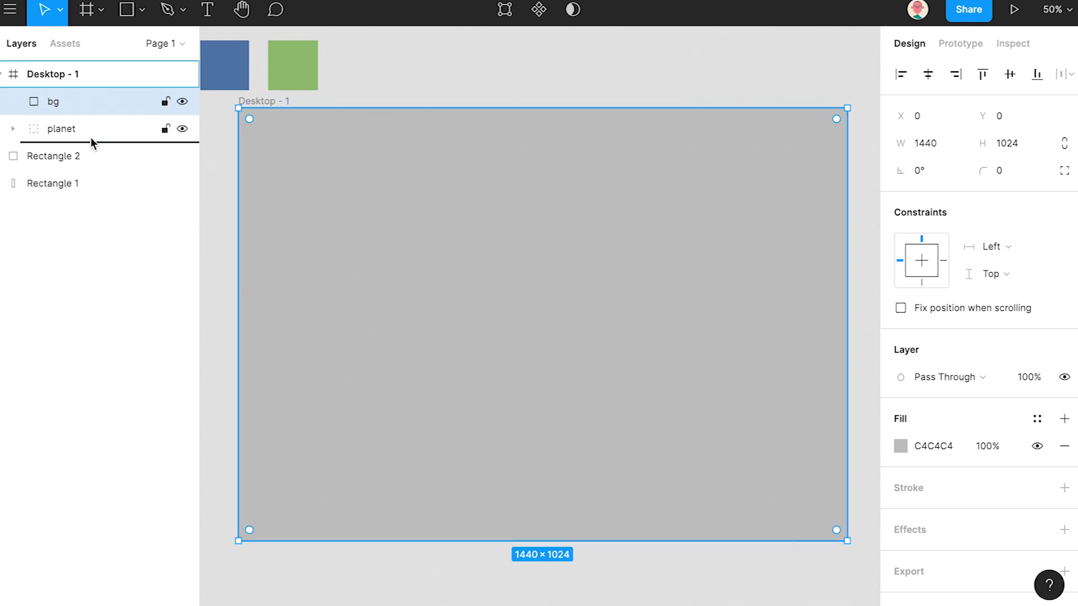
Send the bg rectangle behind the planet and fill it with dark purple 1D0249.
key("ctrl+[")
left_click(900, 445)
left_click(810, 418)
left_click(832, 284)
left_click_drag(836, 291, 877, 341)
left_click(827, 419)
left_click(863, 177)
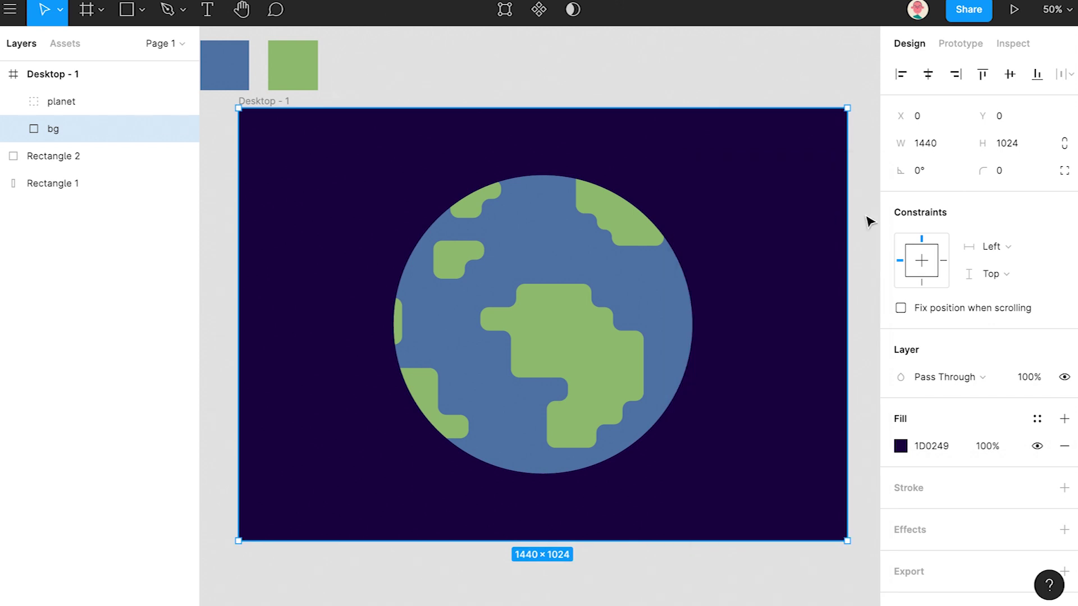
left_click(868, 221)
Draw an 840 × 840 circle centred on the planet and place it behind the planet group.
left_click_drag(442, 405, 424, 376)
key("o")
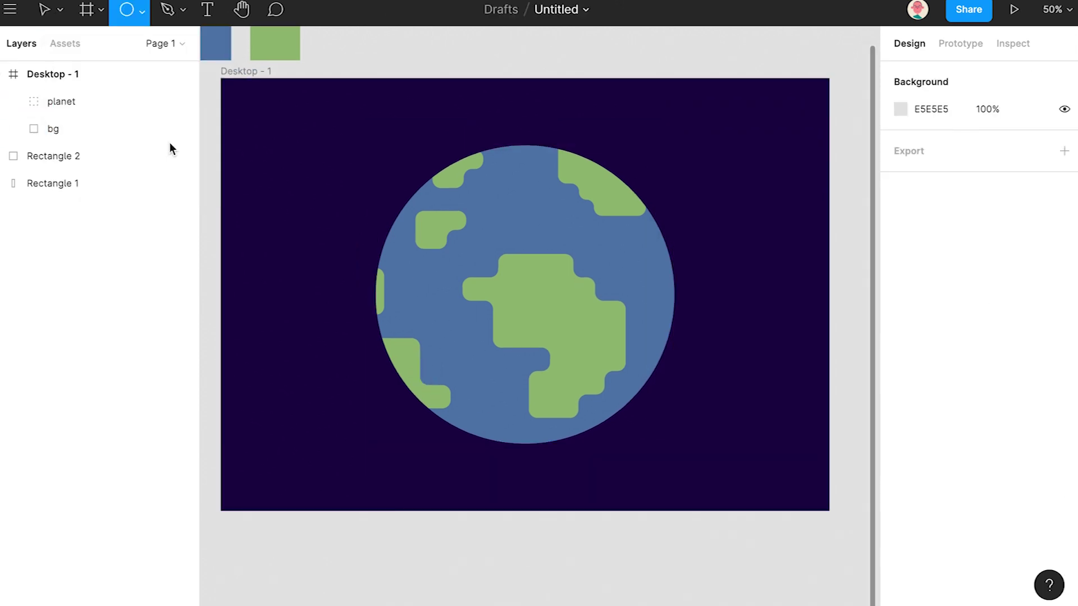
left_click_drag(530, 297, 702, 473)
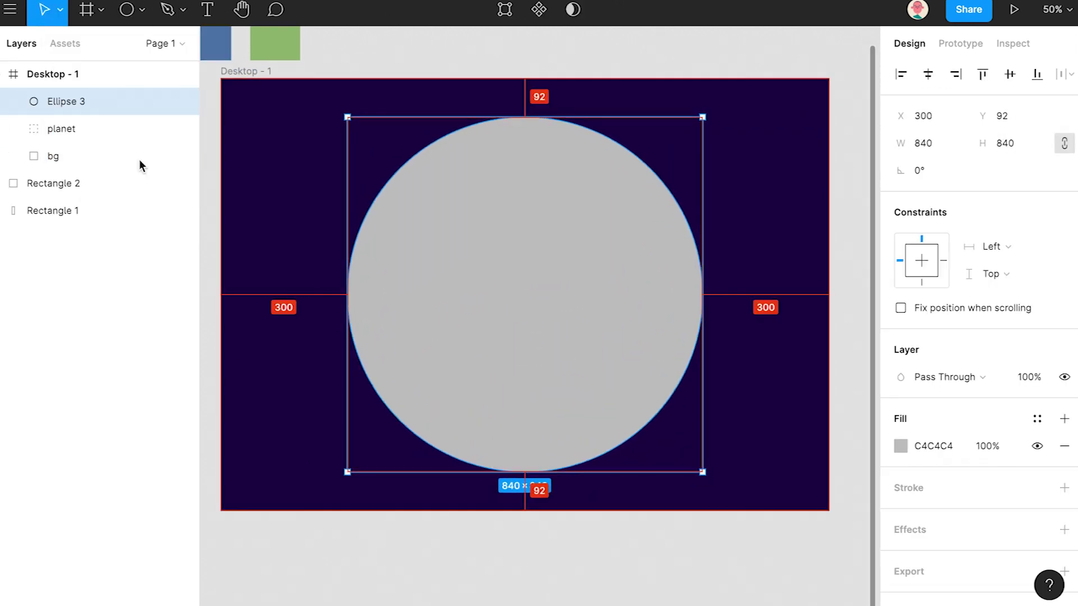
left_click_drag(77, 148, 77, 141)
Fill the large circle with purple 9954F0 and set its layer opacity to 30%.
left_click(901, 446)
left_click(827, 419)
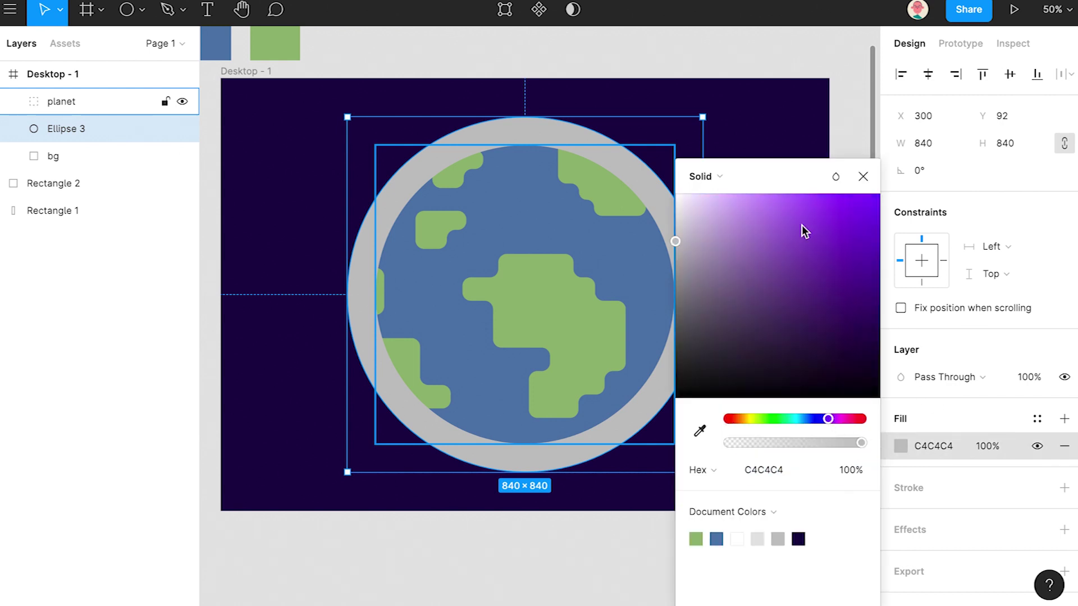
left_click(809, 206)
left_click(863, 177)
type("10")
key("Return")
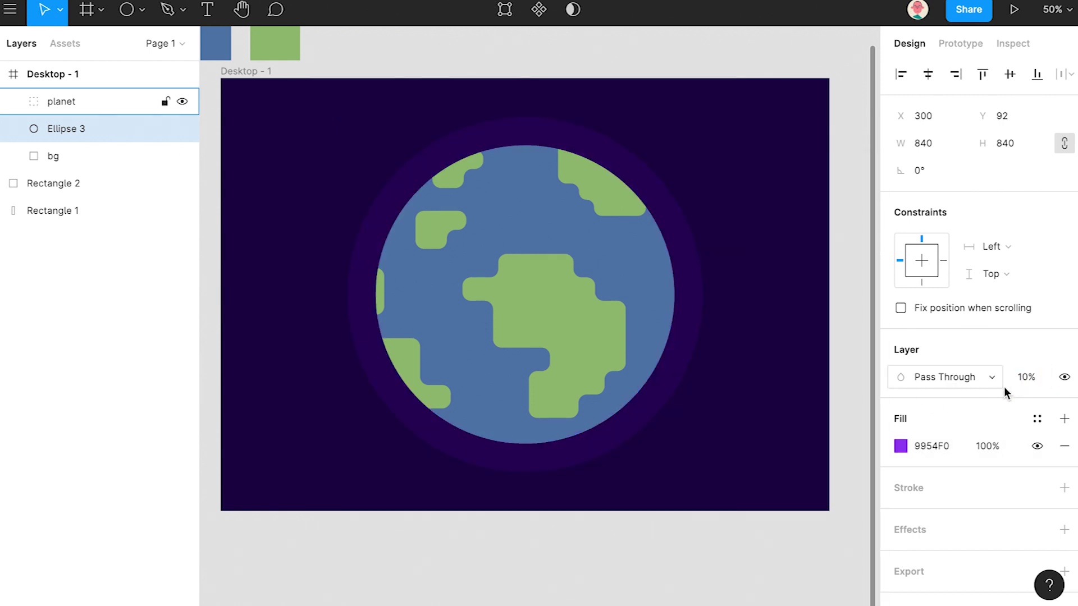
type("30")
key("Return")
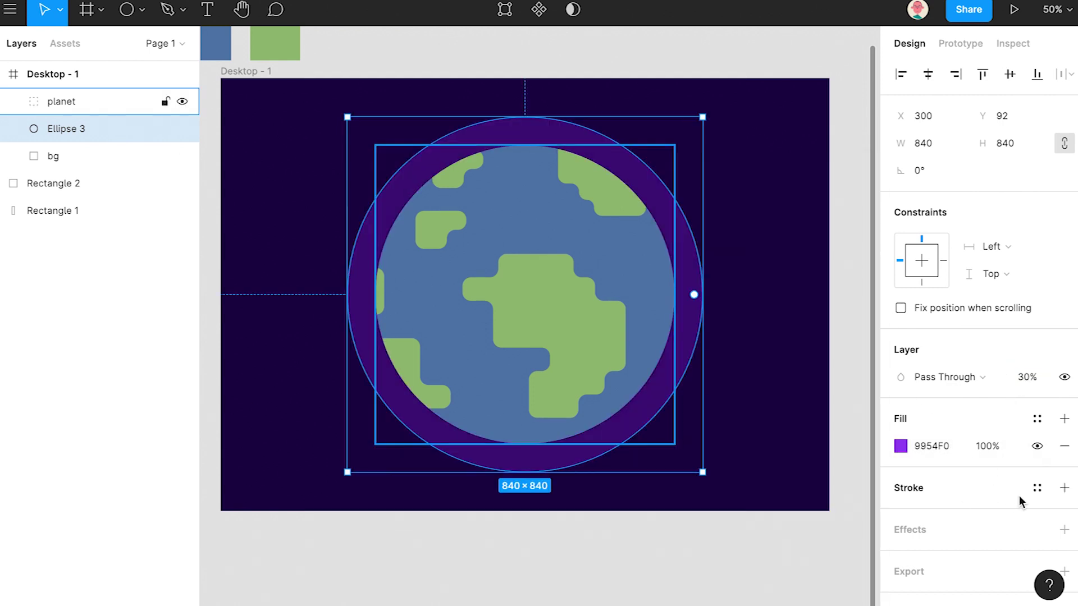
Add a layer blur effect of 40 to the purple circle.
left_click(1067, 533)
left_click(1020, 557)
left_click(995, 575)
left_click(902, 558)
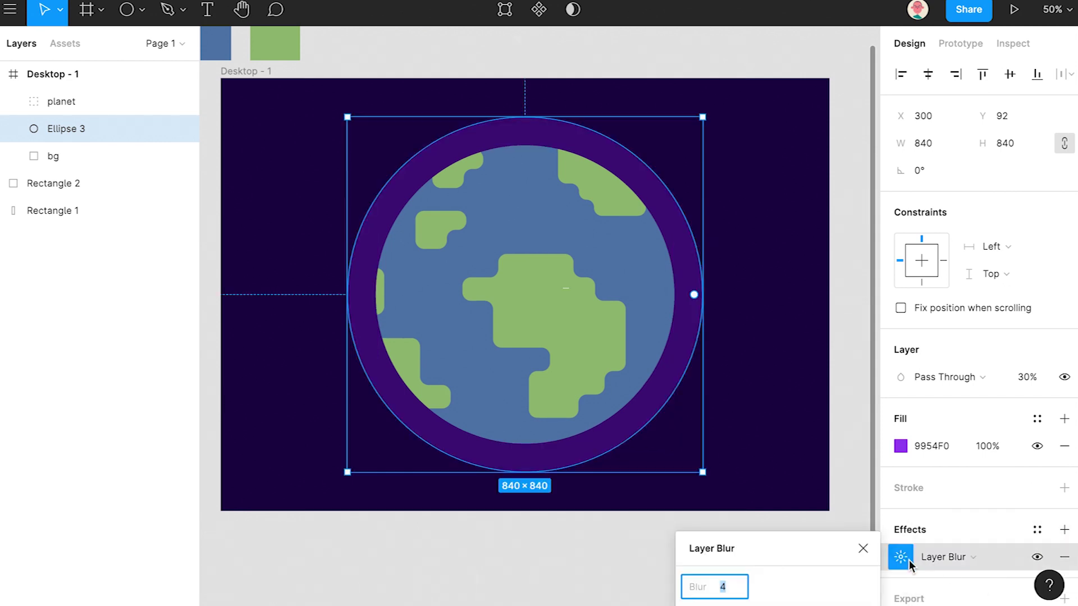
type("40")
key("Return")
Set the blurred circle's layer opacity to 20% and rename the layer orbit.
left_click(1022, 381)
type("2")
key("Return")
scroll(739, 277, "up", 1)
scroll(739, 277, "right", 1)
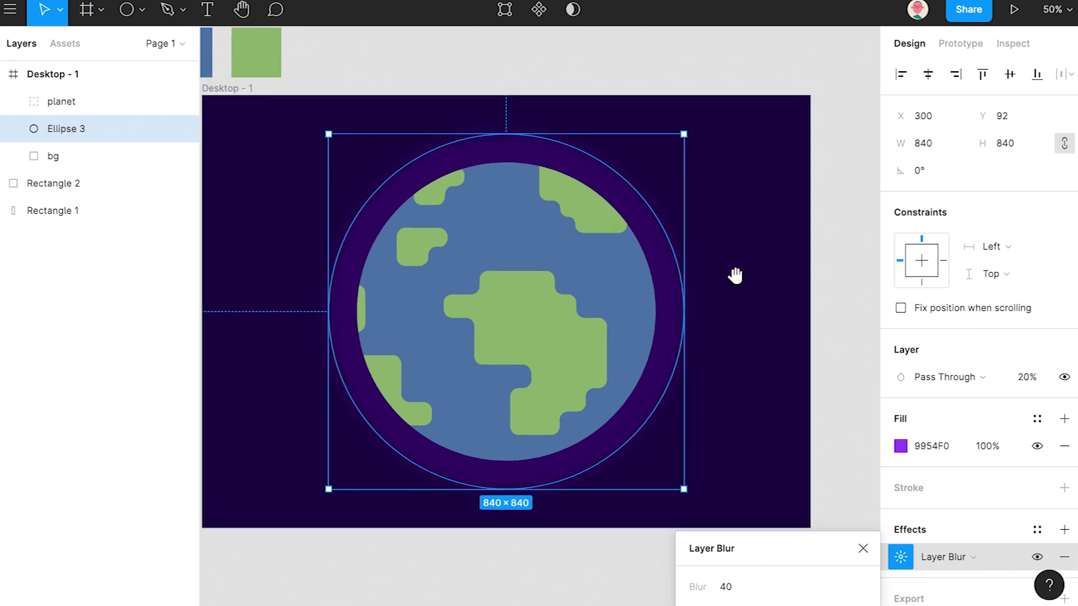
double_click(72, 127)
key("Return")
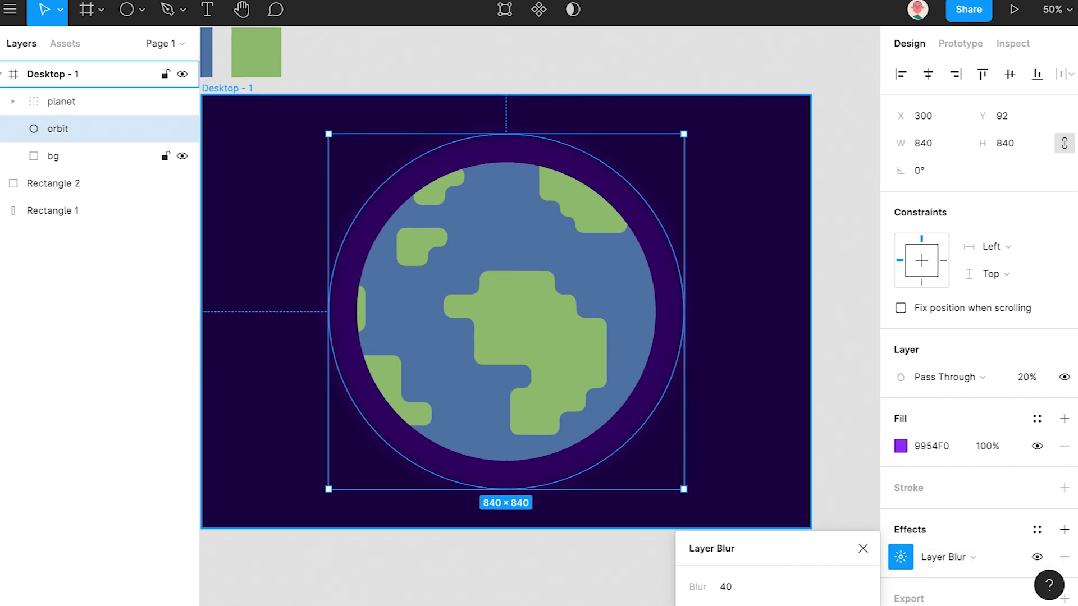
key("Escape")
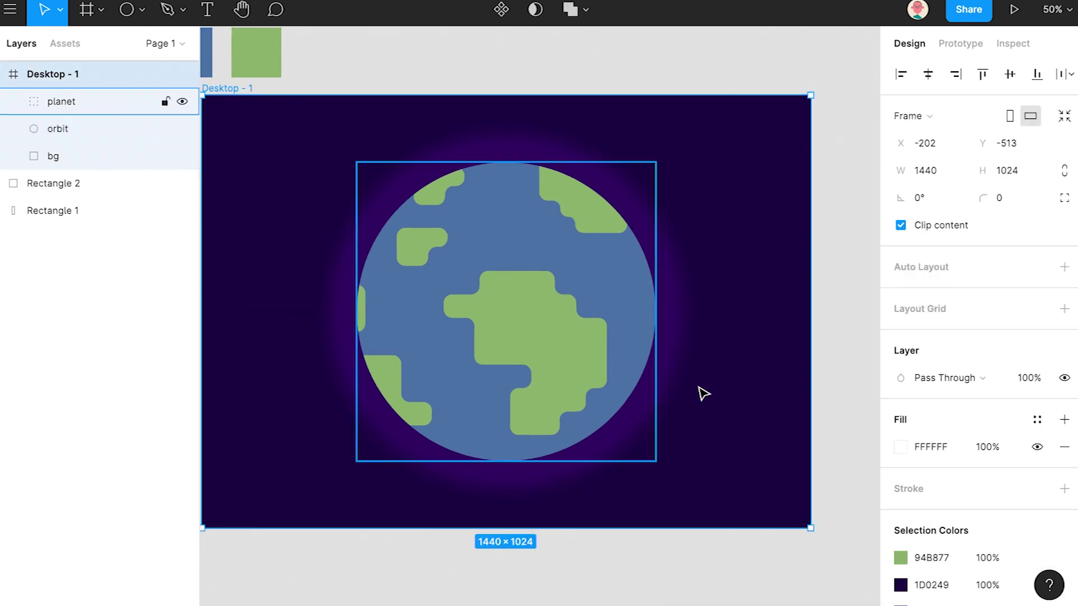
Copy the water circle out of the planet group, place it between orbit and bg, and name it shadow.
left_click(13, 101)
left_click(75, 156)
key("super+c")
key("super+v")
left_click_drag(79, 180, 75, 204)
double_click(73, 209)
type("shadow")
key("Return")
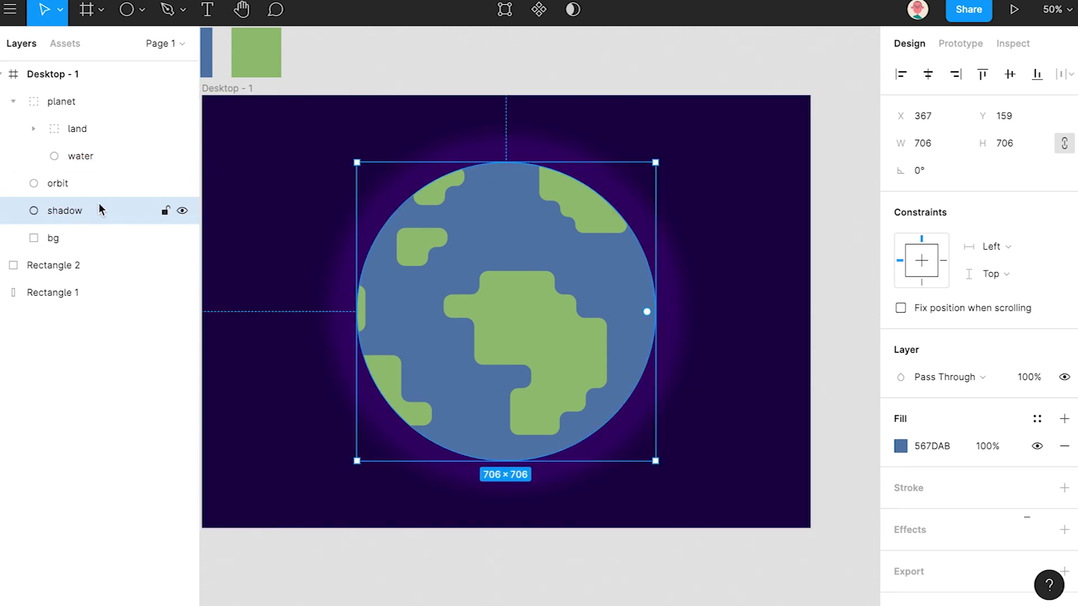
Hide the planet and orbit layers and duplicate the shadow circle in place.
left_click(182, 102)
left_click(503, 302)
left_click(57, 235)
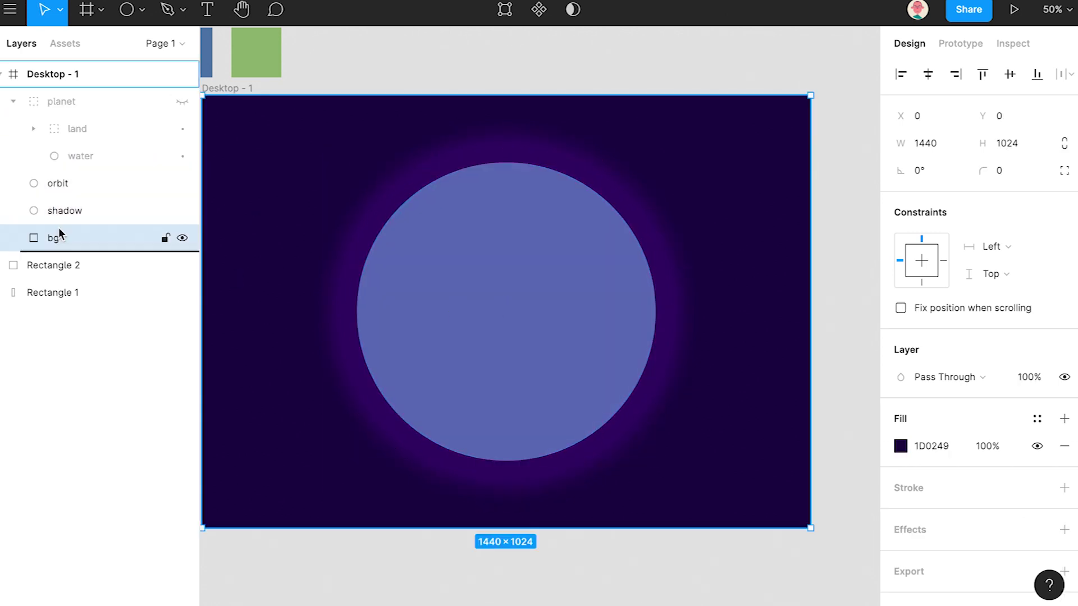
left_click(64, 211)
key("super+c")
key("super+v")
left_click(182, 184)
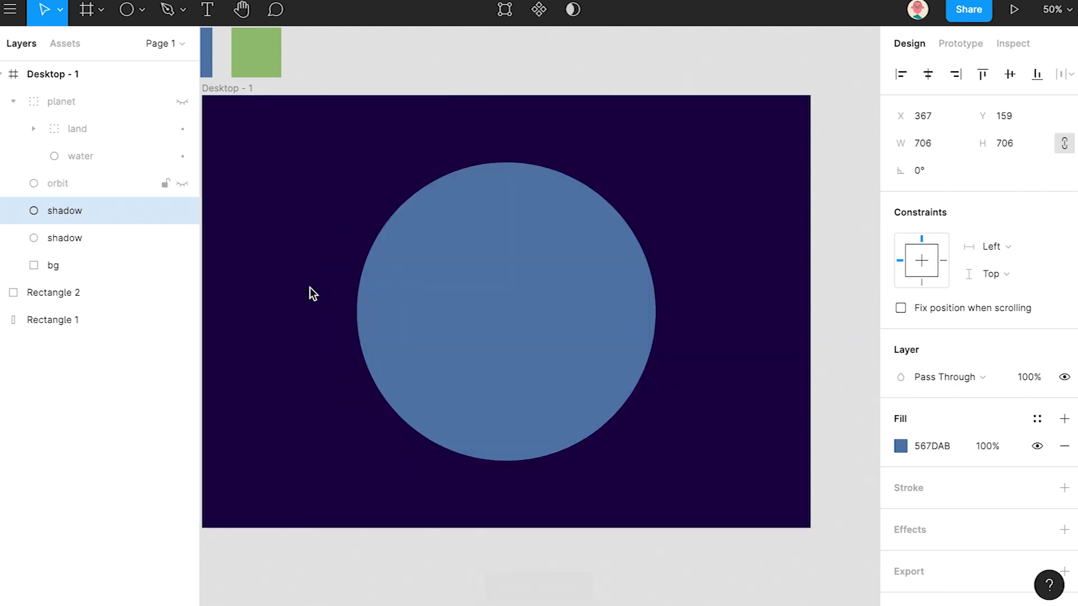
Offset the duplicate shadow circle about 75 px left and 34 px up, and select both shadow circles.
left_click_drag(552, 329, 516, 321)
left_click(634, 336, "shift")
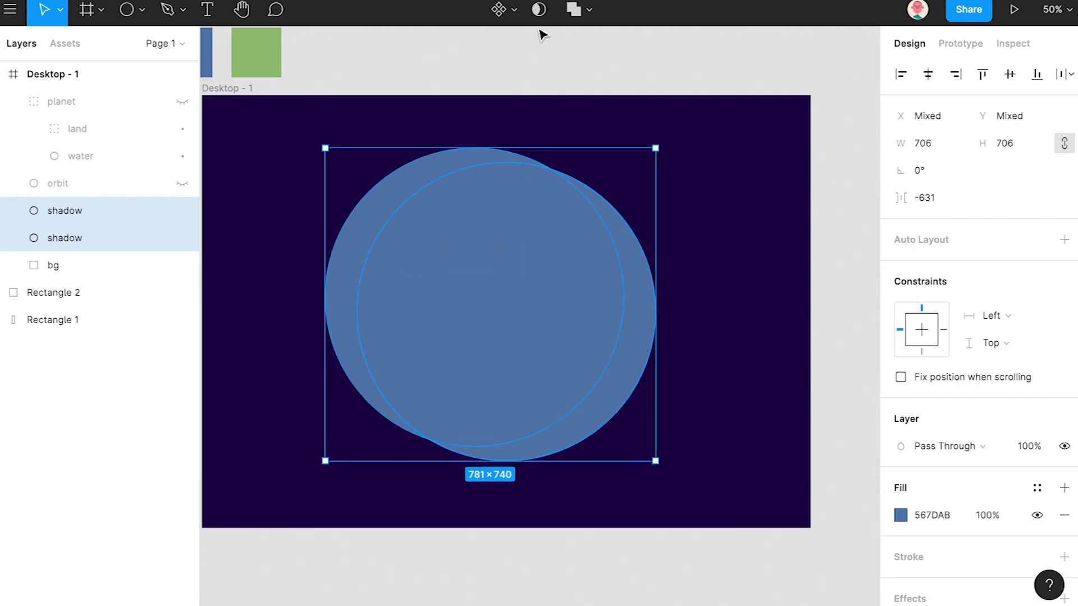
left_click(576, 22)
left_click(566, 89)
key("super+z")
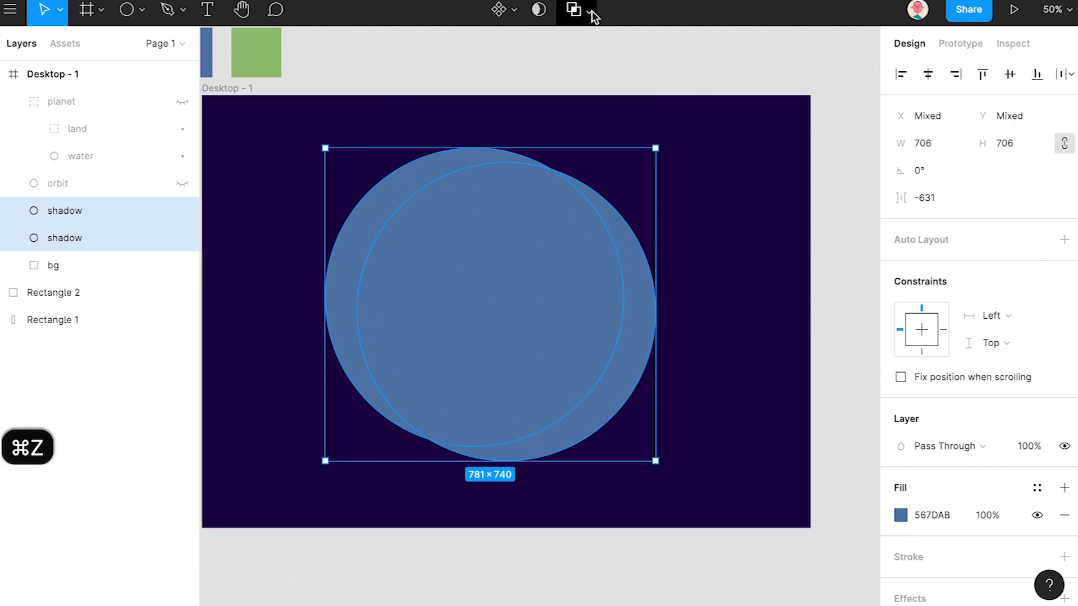
Subtract the offset circle from the original shadow circle to form a crescent.
left_click(591, 11)
left_click(579, 68)
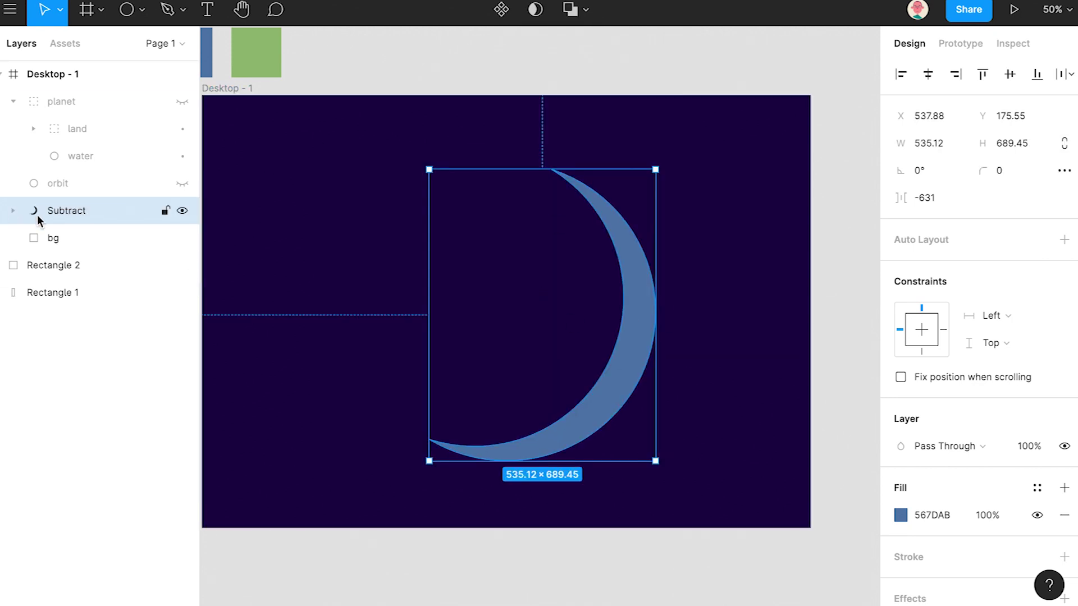
Flatten the subtracted crescent into a single shape and rename it shadow.
key("super+e")
double_click(66, 210)
type("shadow")
key("Return")
Make the planet and orbit layers visible and place the shadow layer above the planet group.
left_click(182, 101)
left_click(182, 183)
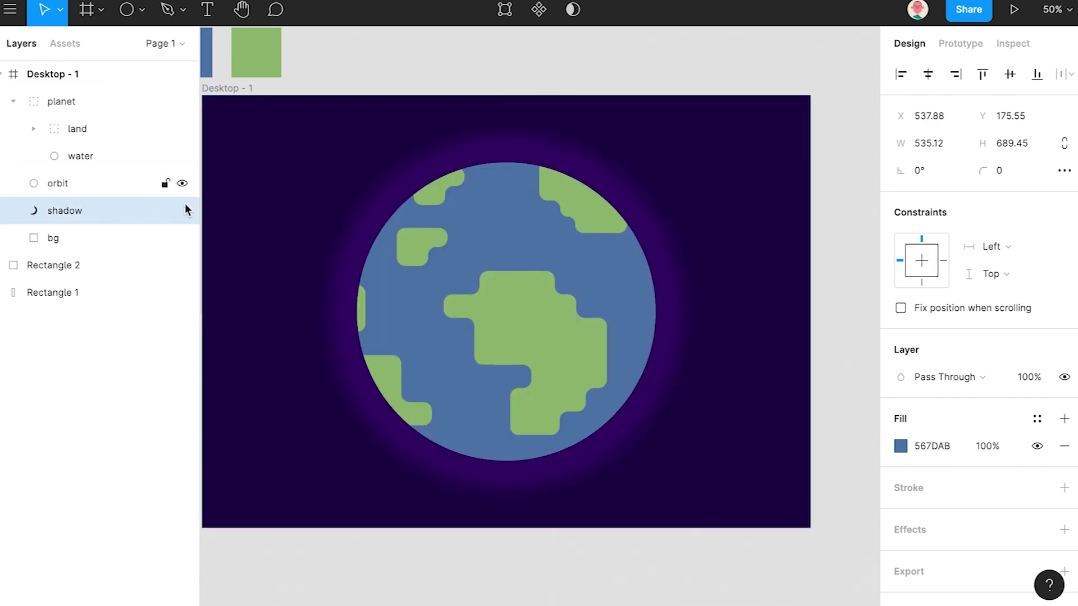
left_click_drag(78, 97, 79, 90)
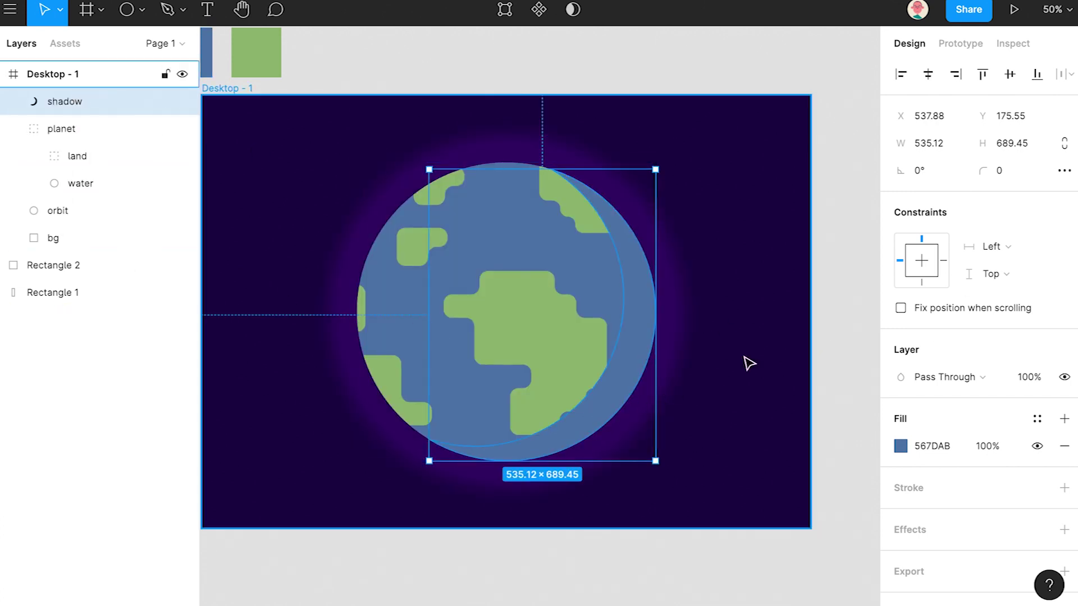
Fill the shadow crescent with the dark background colour 1D0249, sampled from the canvas.
left_click(900, 446)
left_click(698, 432)
left_click(642, 513)
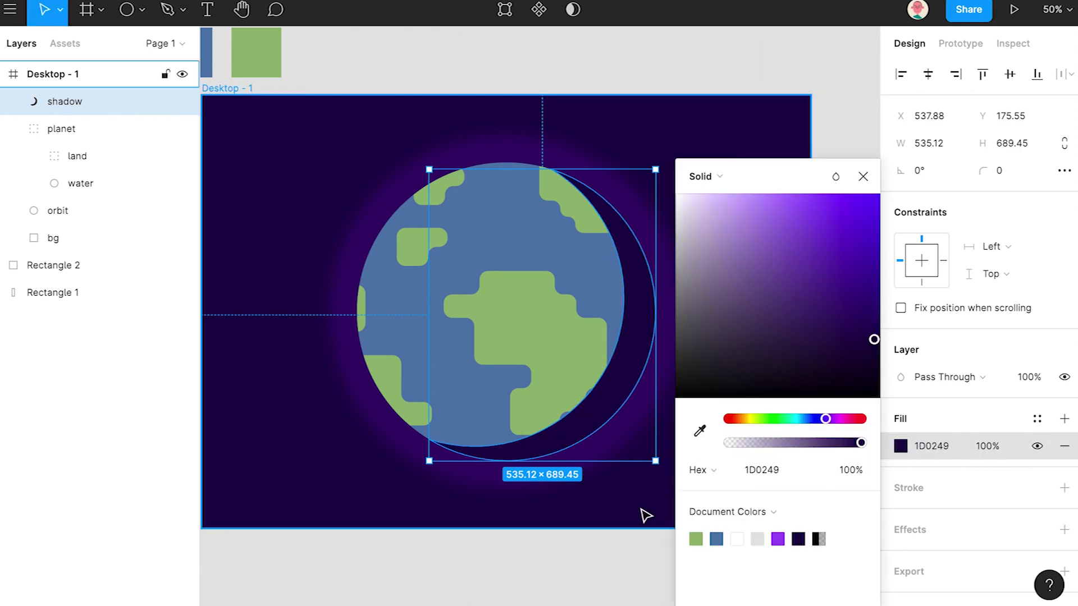
key("Escape")
Set the shadow layer's opacity to 60%.
type("20")
key("Return")
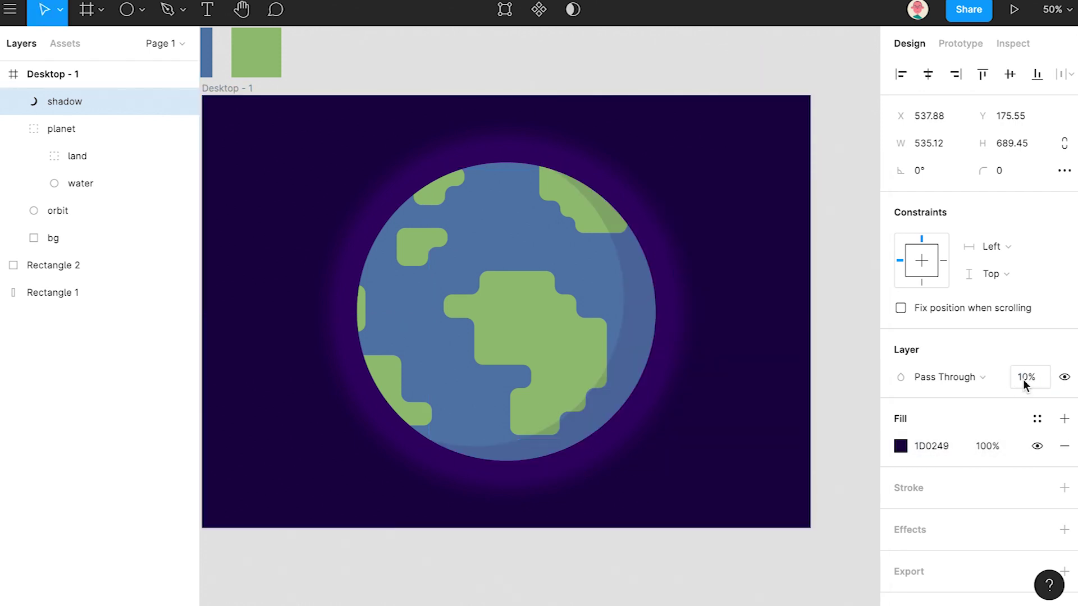
left_click(1023, 377)
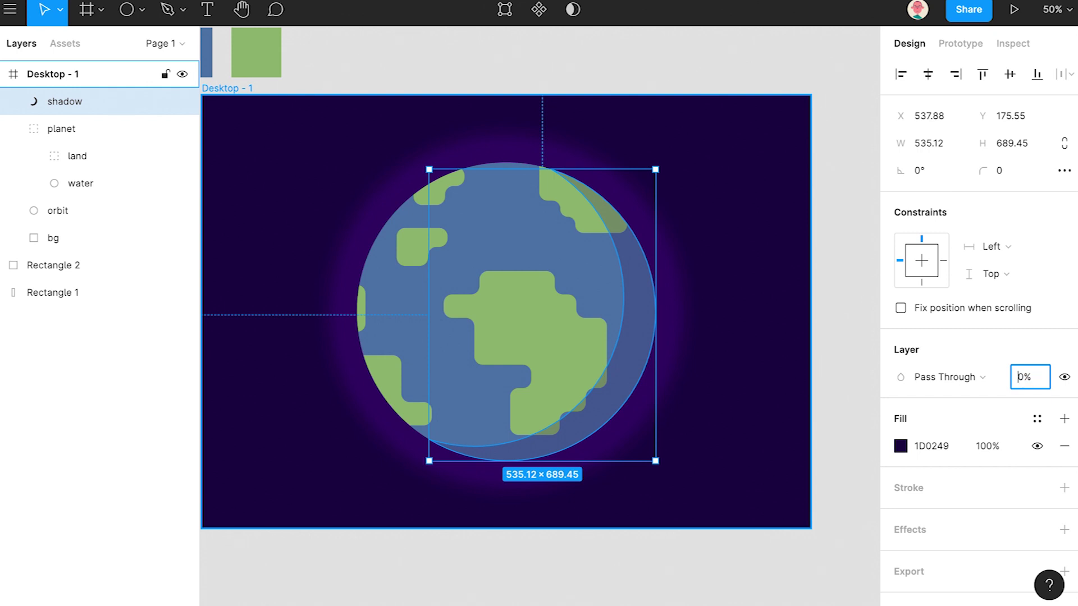
type("6")
key("Return")
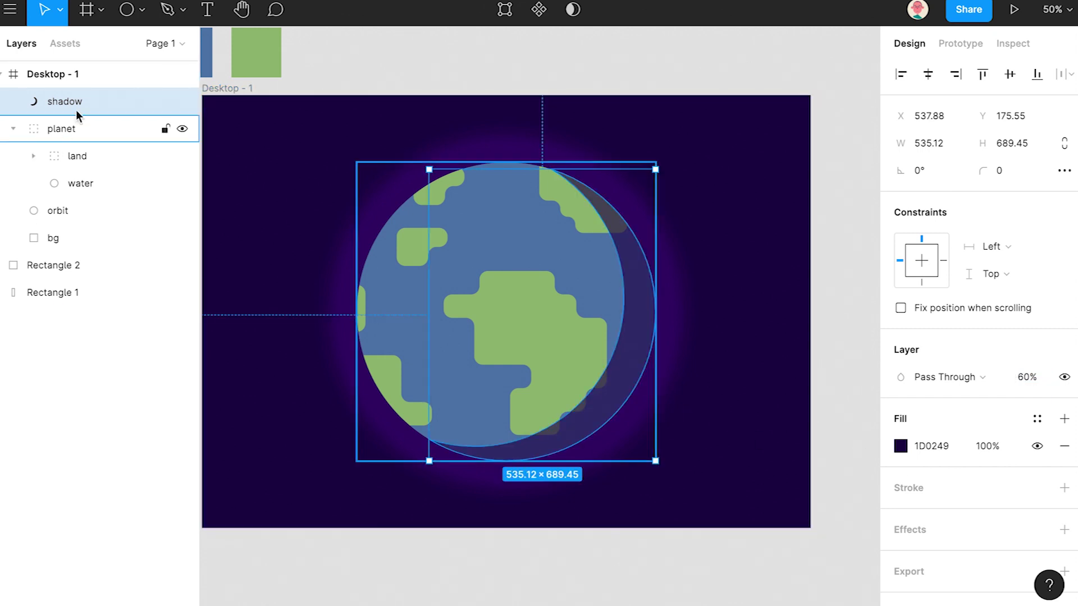
Enlarge the orbit circle to 874 by 874 and adjust its layer blur.
left_click(12, 129)
left_click(65, 157)
left_click_drag(683, 236, 691, 242)
left_click(899, 557)
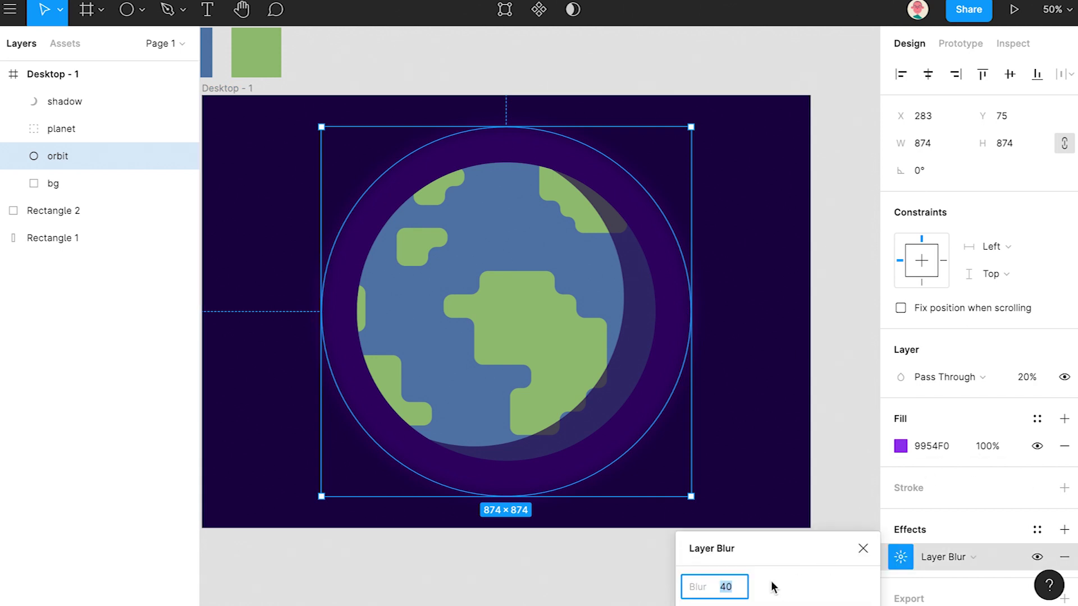
left_click(866, 366)
Duplicate the shadow crescent, rotate the copy to 165°, and fit it against the planet's upper-left edge.
left_click(66, 100)
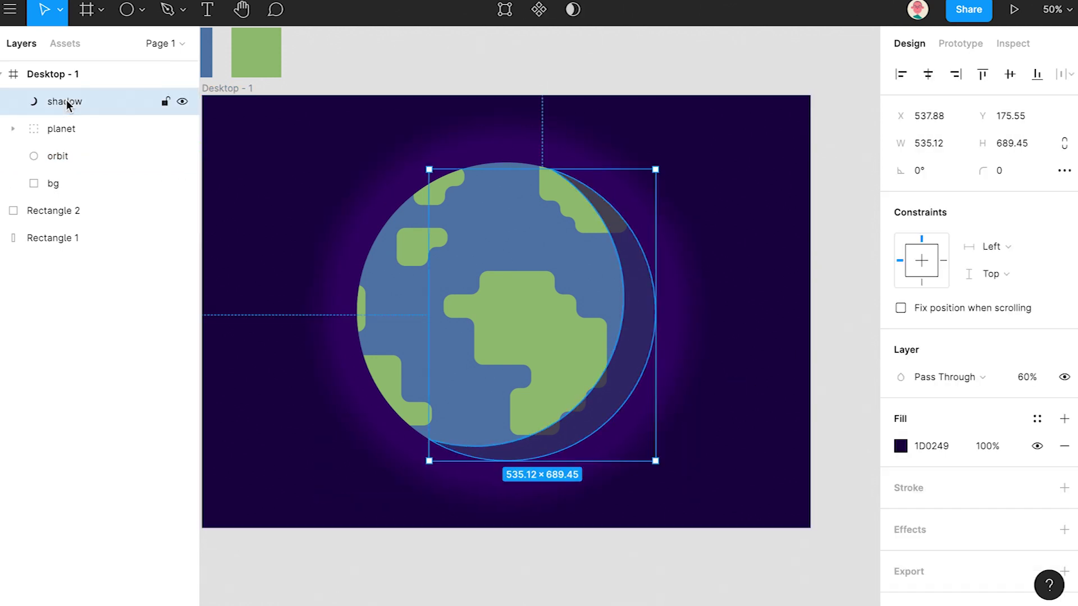
key("super+c")
key("super+v")
left_click_drag(661, 163, 420, 404)
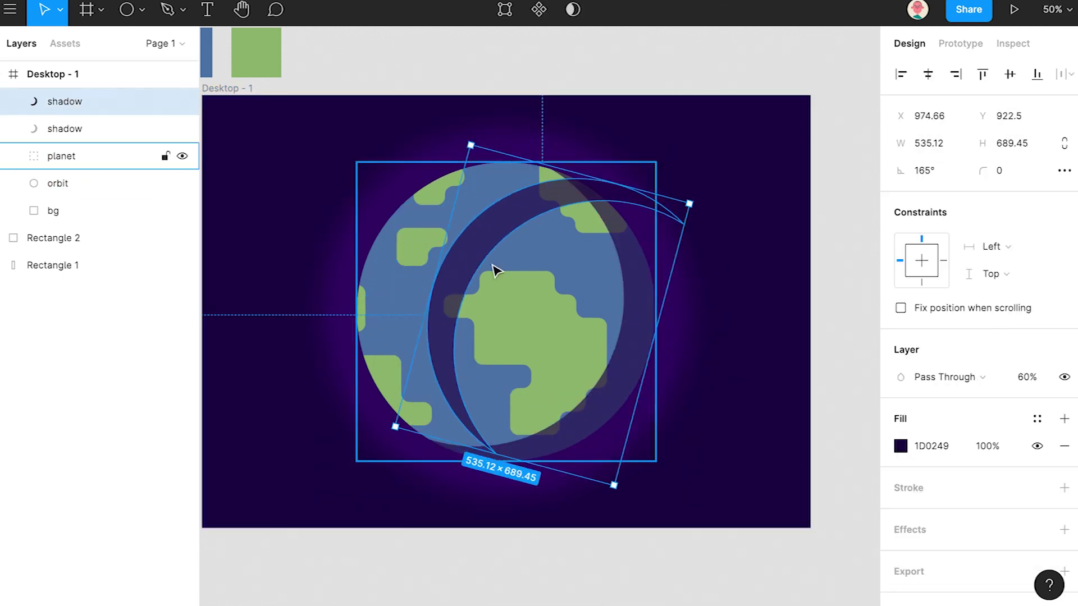
left_click_drag(501, 230, 448, 207)
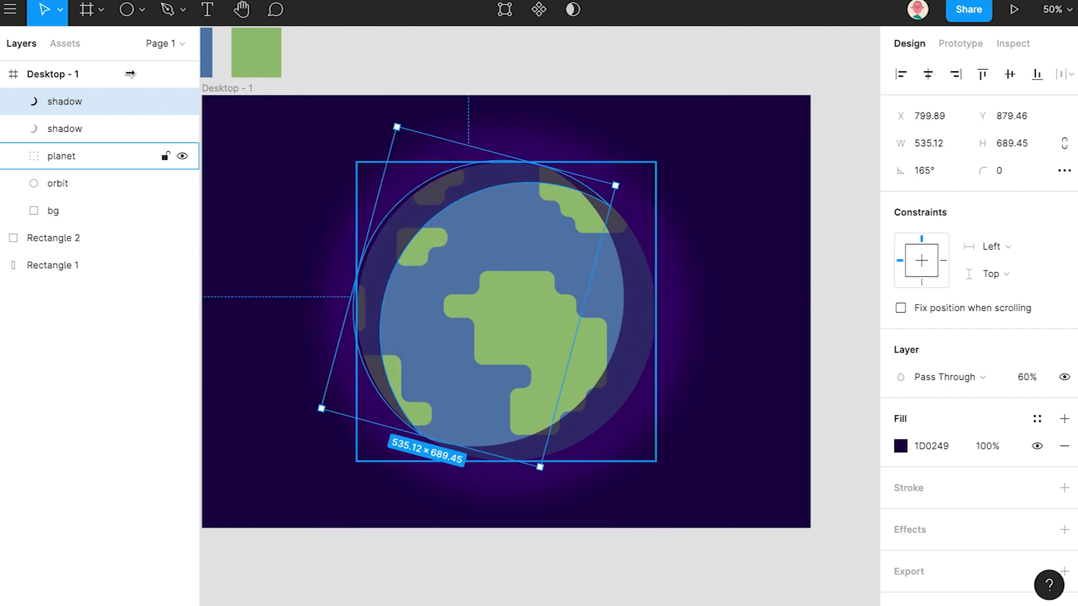
Rename the rotated crescent light and place it directly below the planet group.
double_click(65, 102)
key("Return")
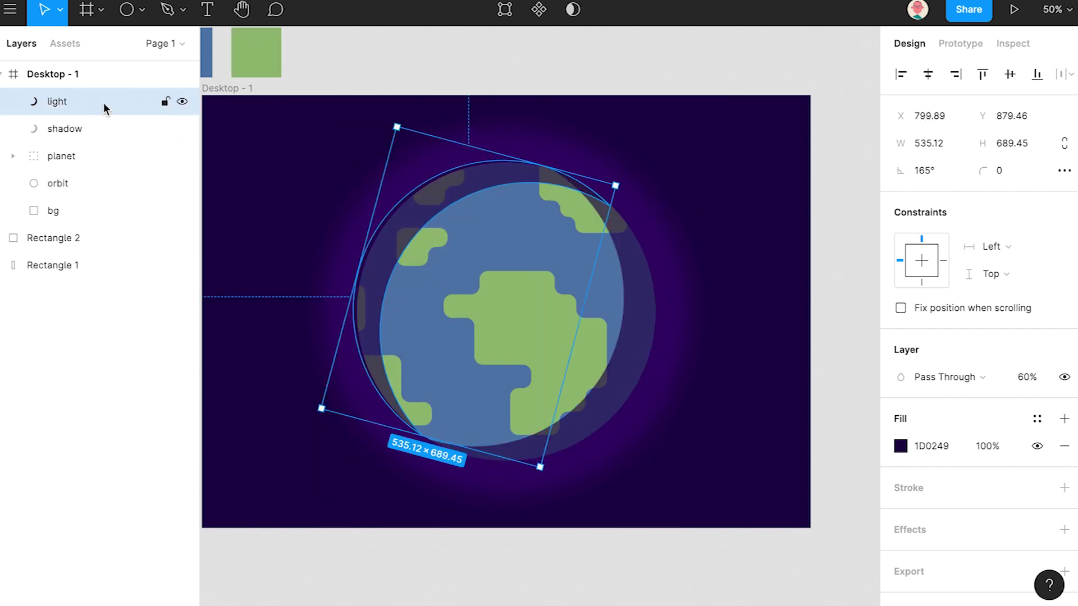
left_click_drag(98, 189, 99, 188)
Change the light crescent's fill to yellow F1E151.
left_click(900, 446)
left_click_drag(828, 419, 746, 417)
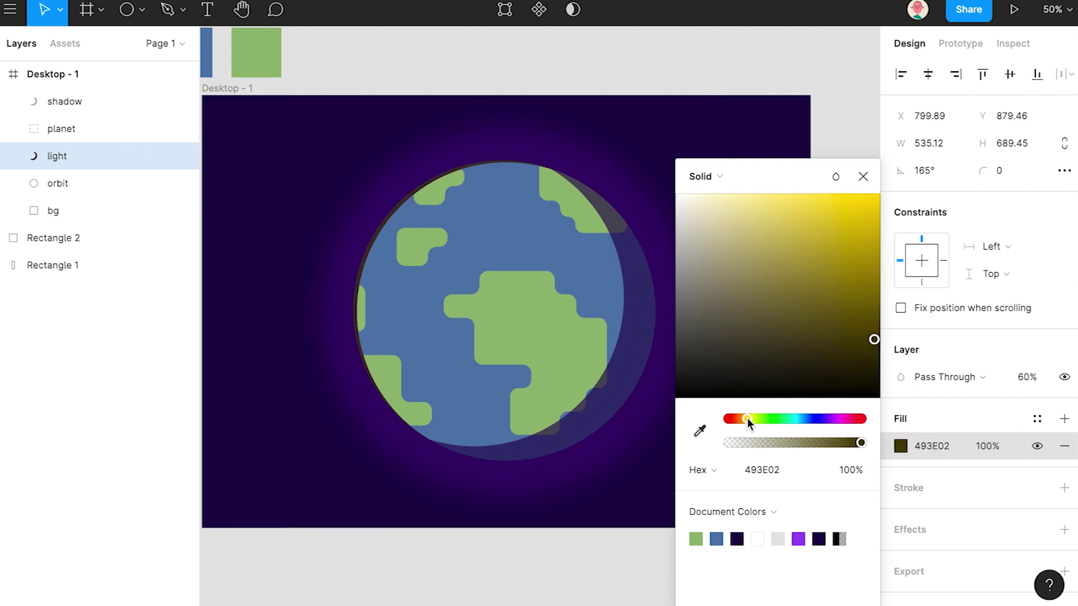
left_click_drag(839, 212, 804, 207)
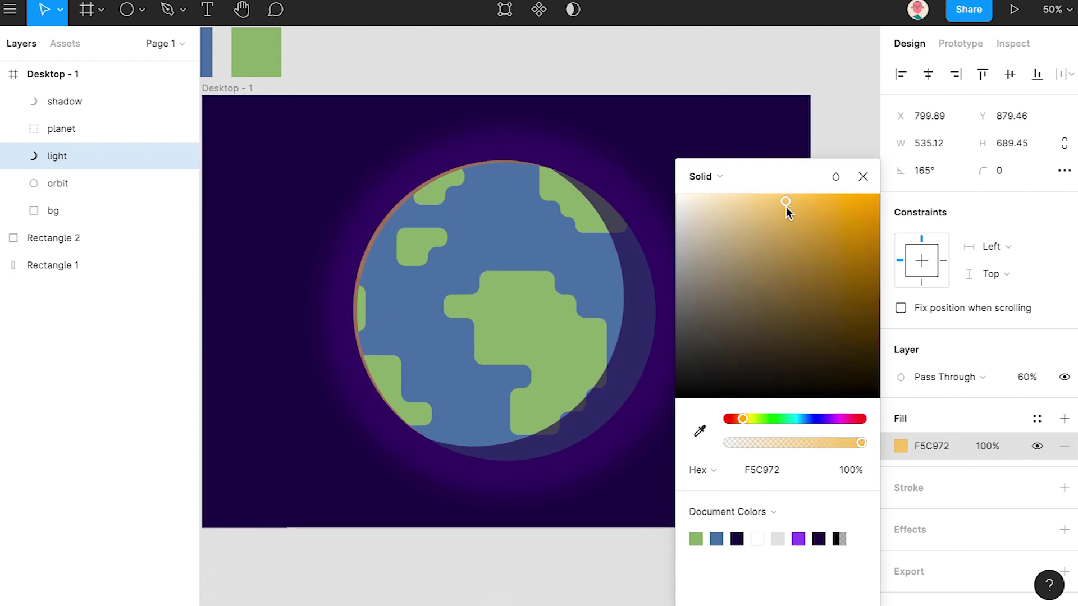
left_click_drag(749, 419, 748, 419)
left_click_drag(825, 201, 811, 209)
left_click(862, 176)
left_click(845, 196)
Place an ellipse in the dark area to the planet's upper left and set its size to 10 by 10.
scroll(591, 337, "up", 1)
scroll(591, 336, "left", 1)
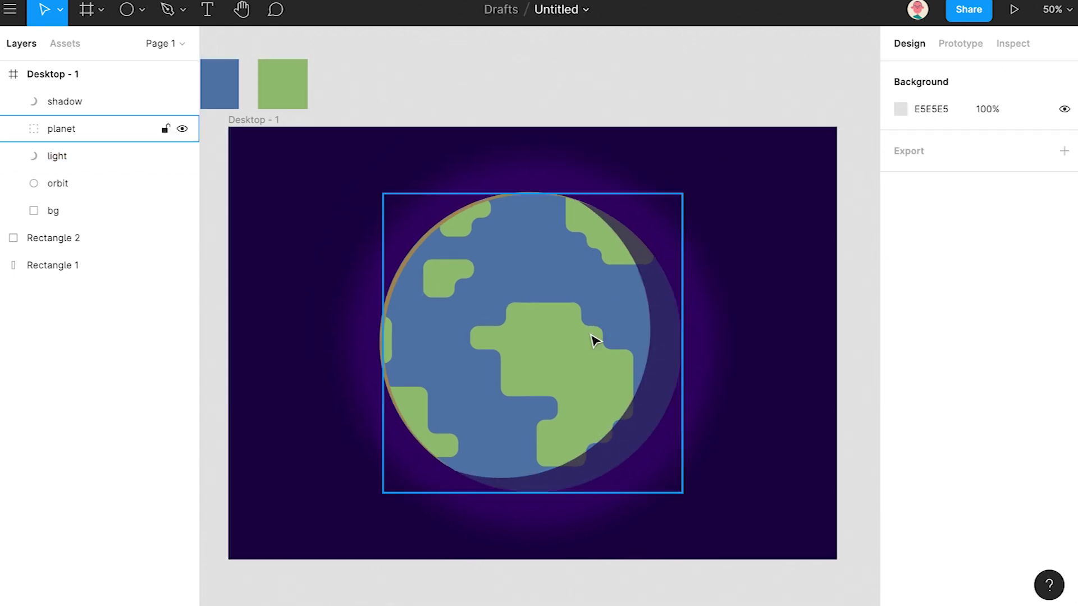
left_click(290, 233)
left_click(924, 147)
type("2")
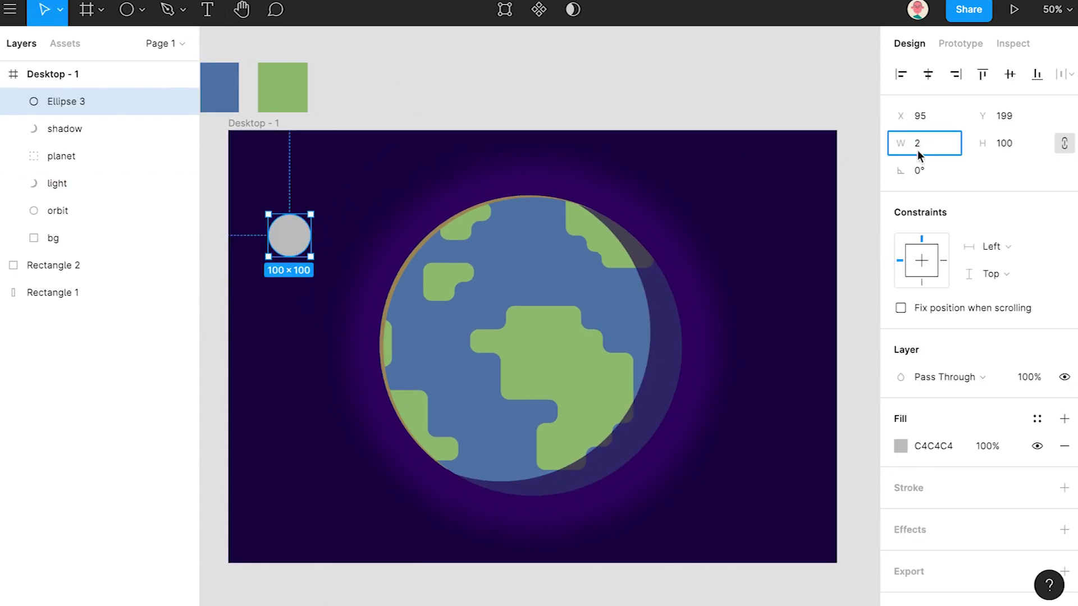
left_click(994, 152)
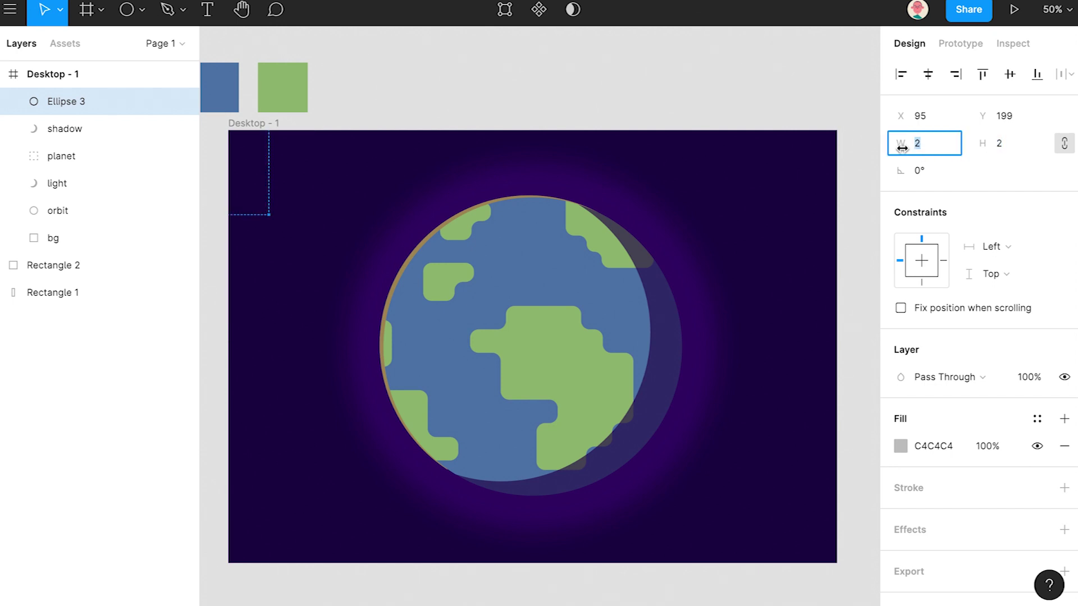
key("Tab")
type("10")
key("Return")
key("Escape")
Duplicate the small dot three times and scatter the four dots across the artboard's upper-left area.
left_click(271, 216)
left_click_drag(271, 216, 362, 175)
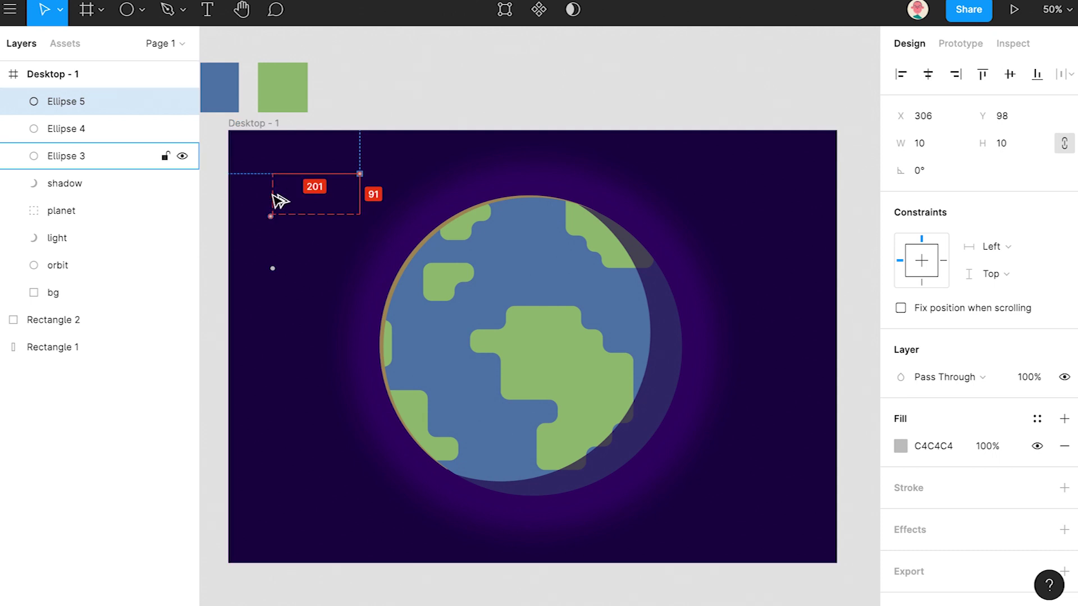
left_click_drag(271, 216, 267, 155)
left_click_drag(360, 173, 344, 169)
left_click_drag(267, 157, 269, 199)
left_click_drag(273, 269, 273, 286)
left_click_drag(345, 220, 325, 229)
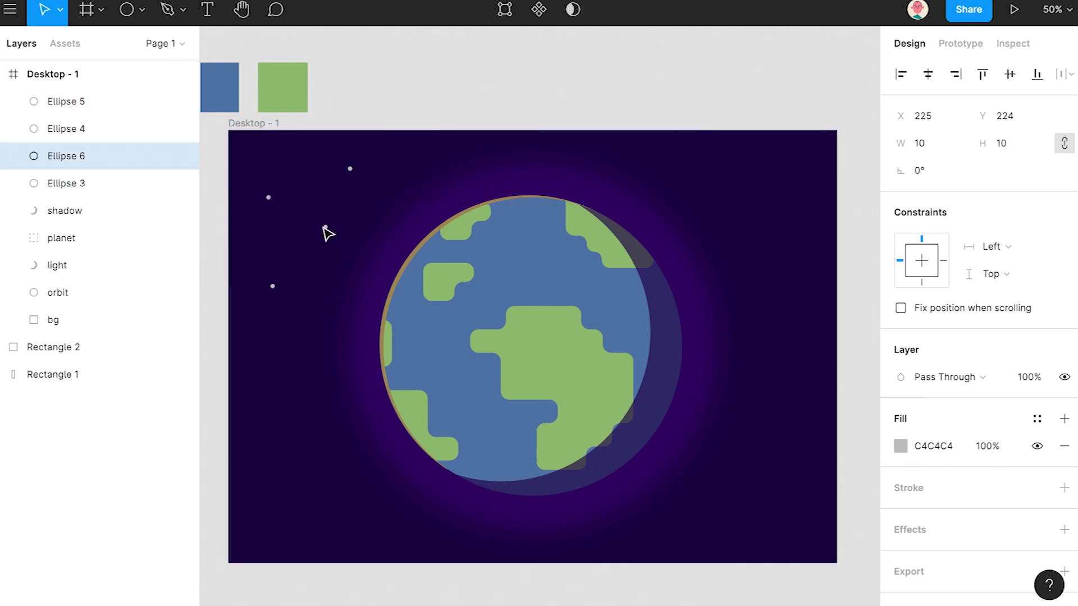
Select the four dots and repeatedly duplicate and rotate the set to scatter stars around the whole artboard.
left_click(76, 190, "shift")
left_click(79, 102, "shift")
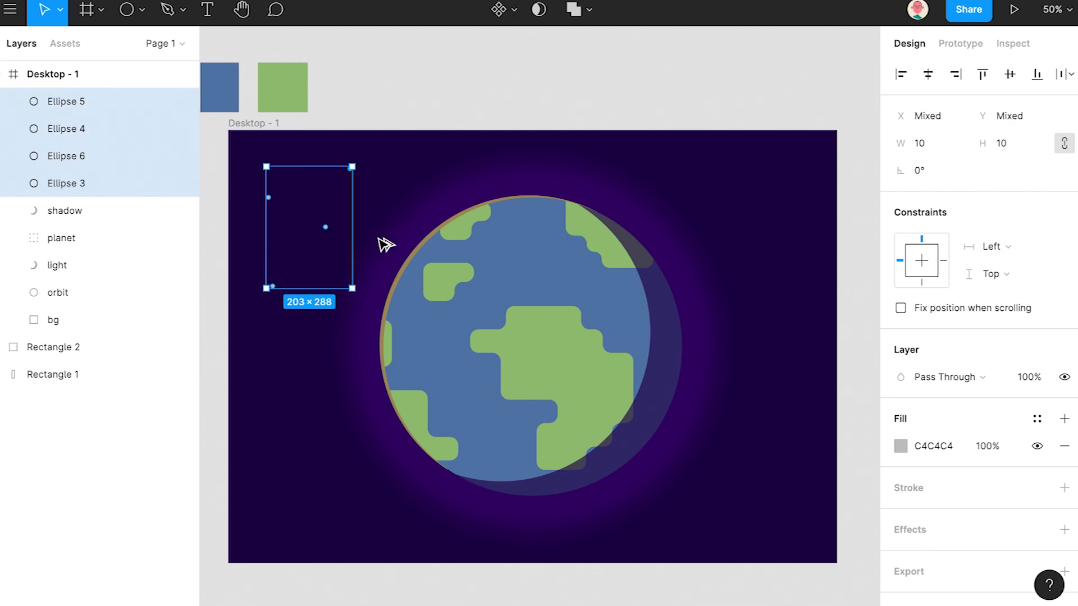
left_click_drag(341, 231, 750, 245)
left_click_drag(772, 178, 793, 264)
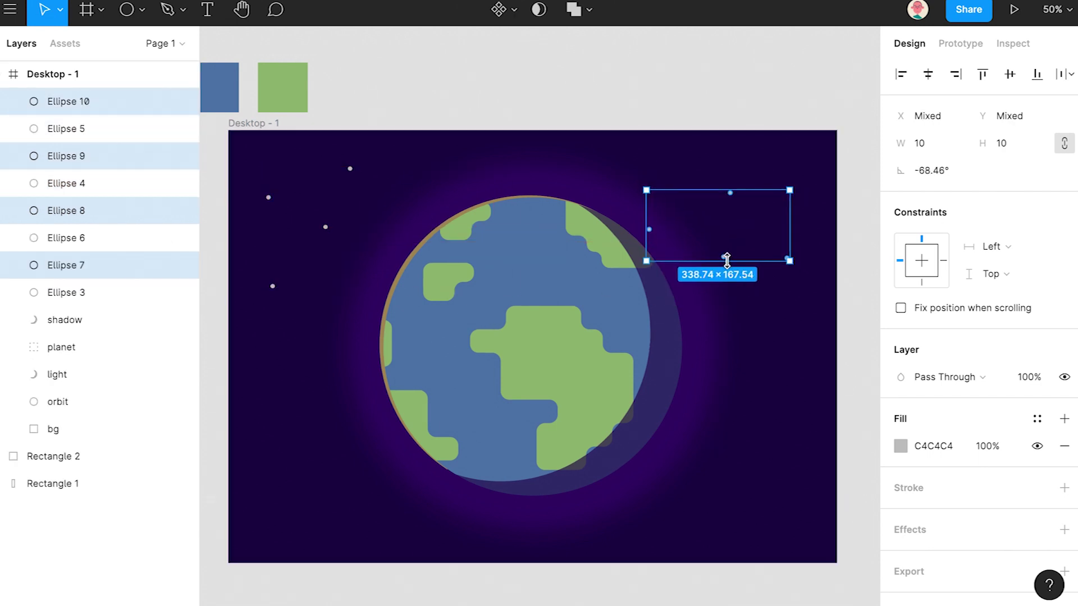
left_click_drag(714, 242, 371, 503)
left_click_drag(371, 504, 530, 184)
left_click_drag(538, 187, 682, 521)
left_click(820, 315)
Group all the small star ellipses and name the group stars/dust.
left_click(109, 102)
scroll(103, 233, "down", 6)
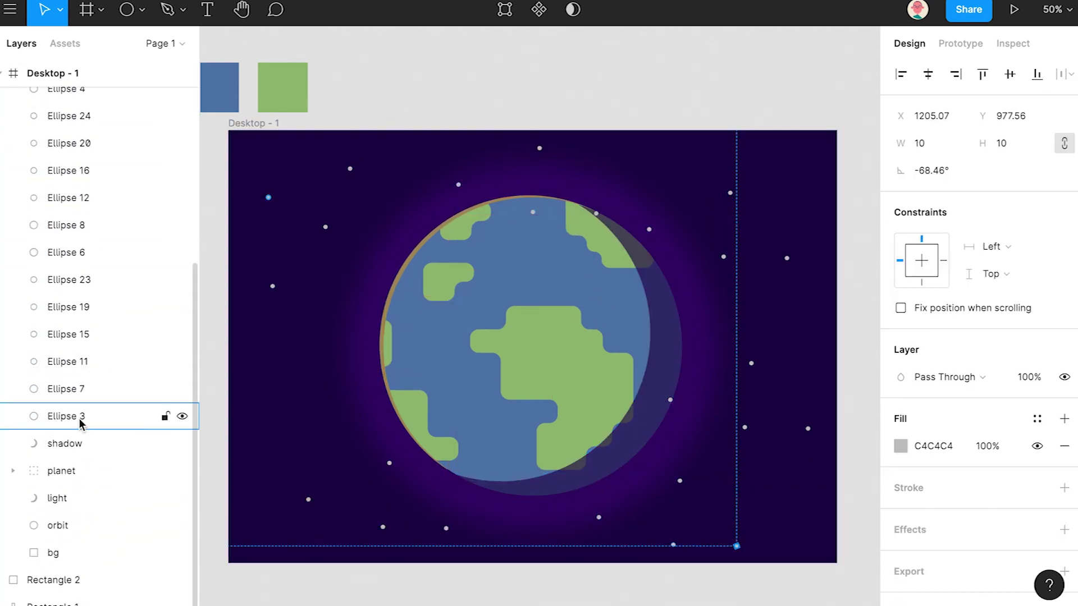
left_click(80, 421, "shift")
key("super+g")
double_click(73, 102)
type("stars")
key("Return")
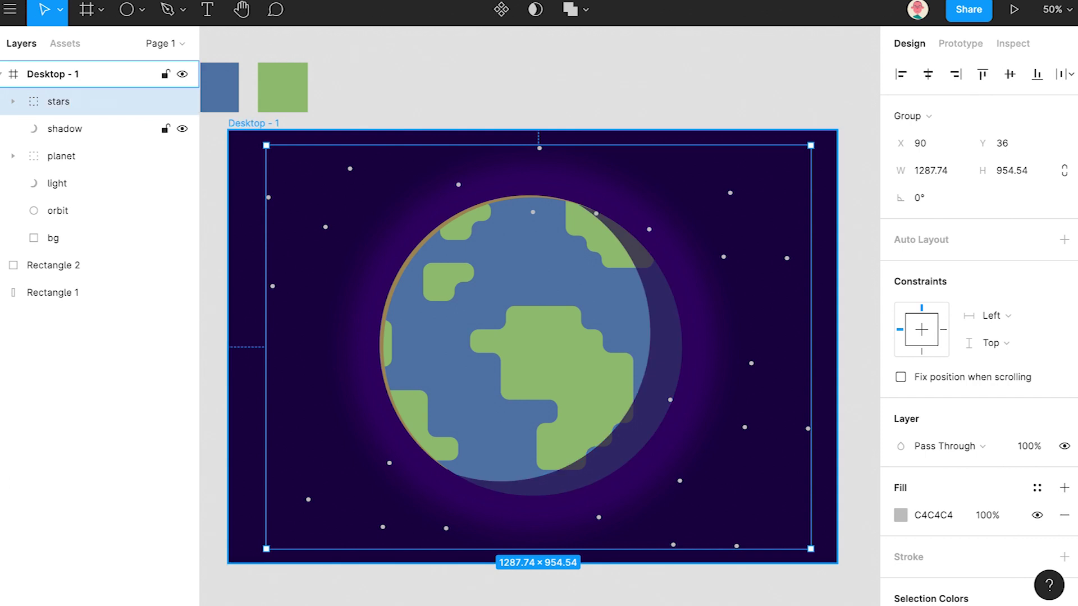
type("/dust")
key("Return")
Try a light orange fill, F8C589, on the light crescent.
left_click(66, 128)
left_click(69, 159)
left_click(234, 404)
left_click(83, 181)
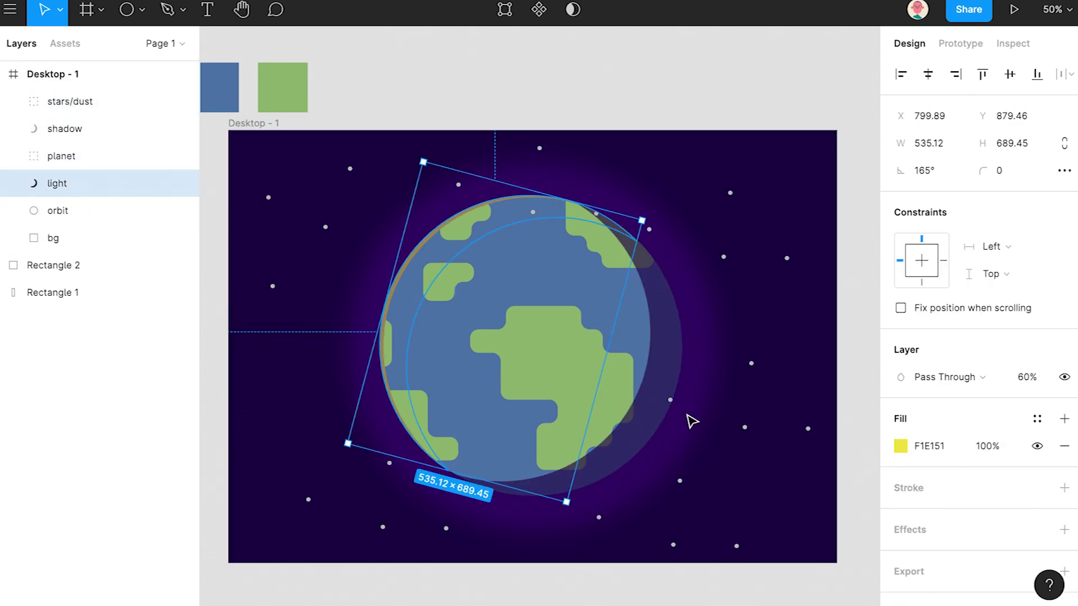
left_click(901, 447)
left_click_drag(744, 418, 740, 417)
left_click(859, 217)
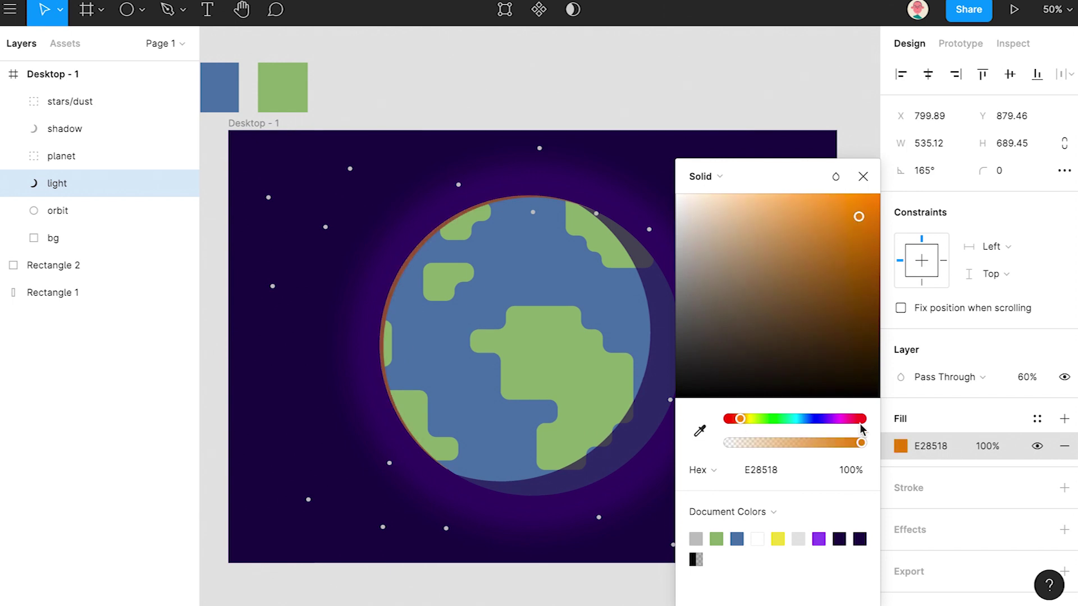
left_click(764, 203)
left_click(862, 179)
left_click(857, 213)
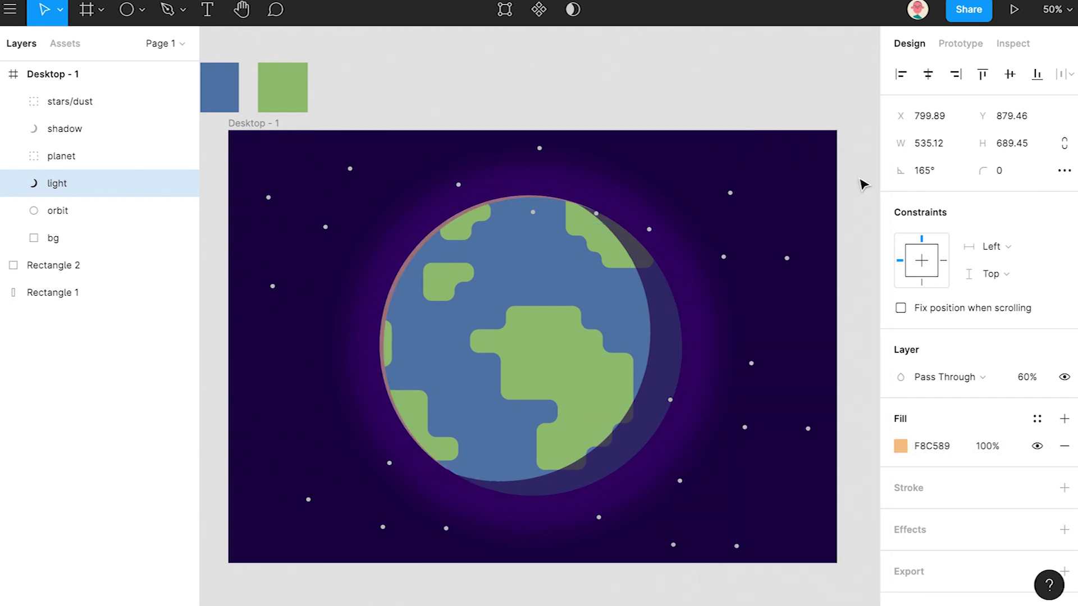
Shift the light crescent's fill to yellow E7D42A.
left_click(94, 129)
left_click(93, 185)
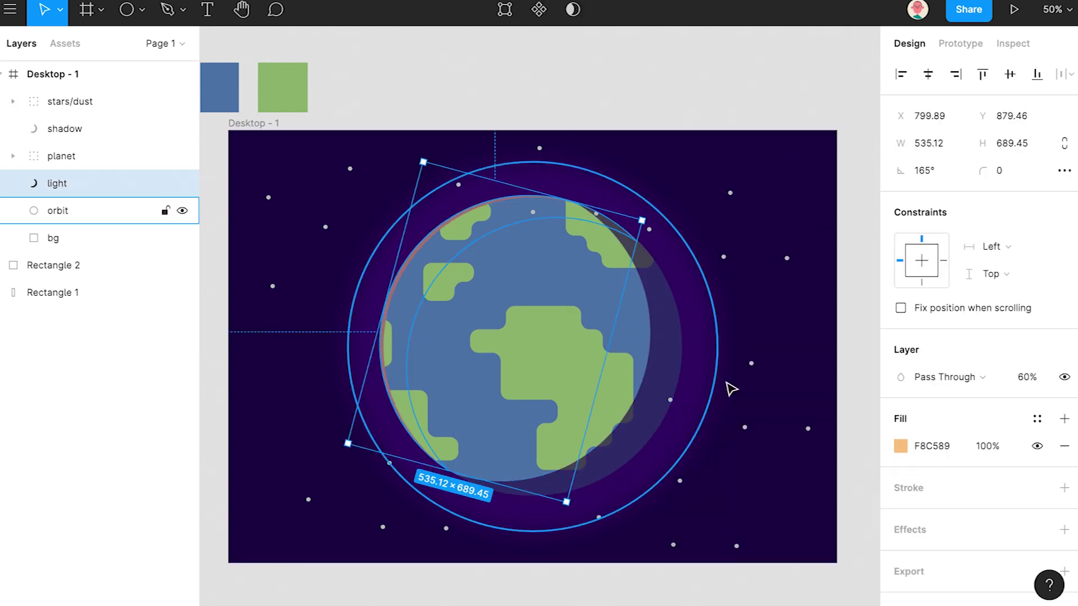
left_click(901, 446)
left_click_drag(741, 418, 747, 418)
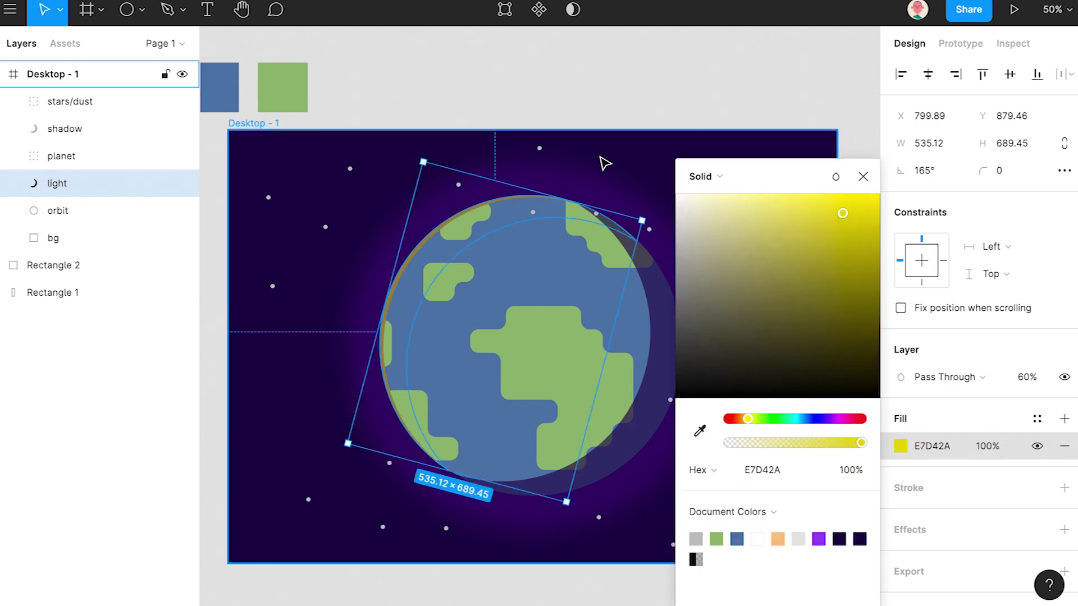
left_click(546, 99)
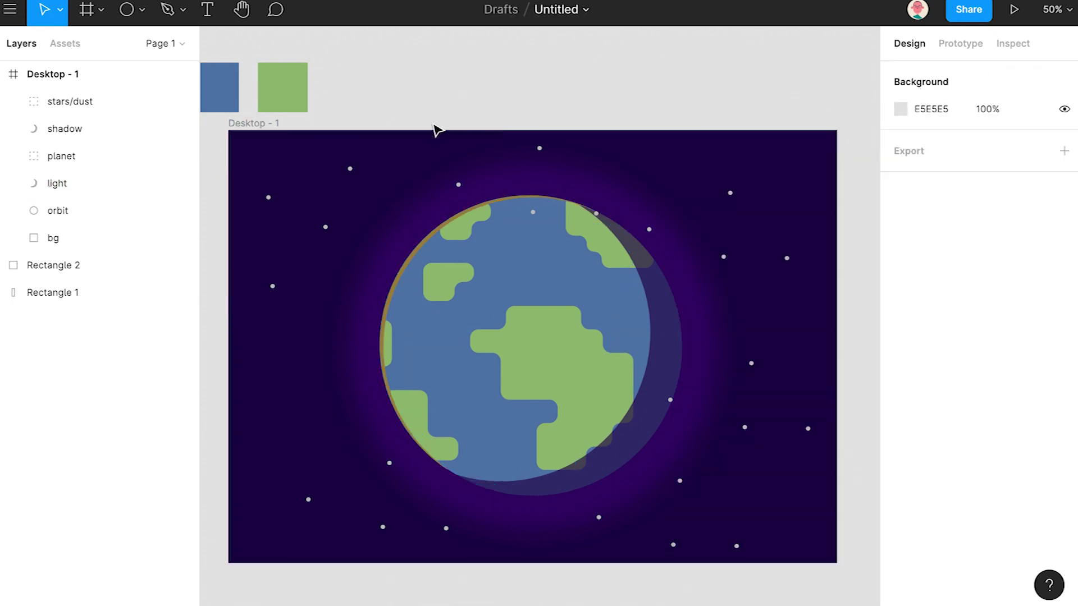
Set the light layer's opacity to 100%.
left_click(57, 130)
left_click(56, 183)
left_click(1017, 376)
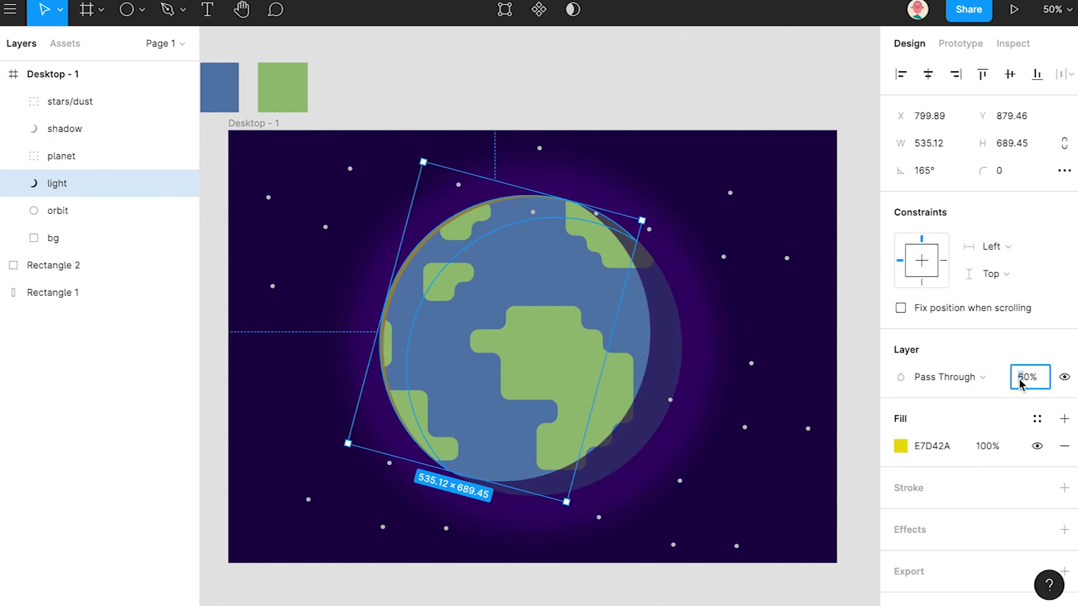
type("10")
key("Return")
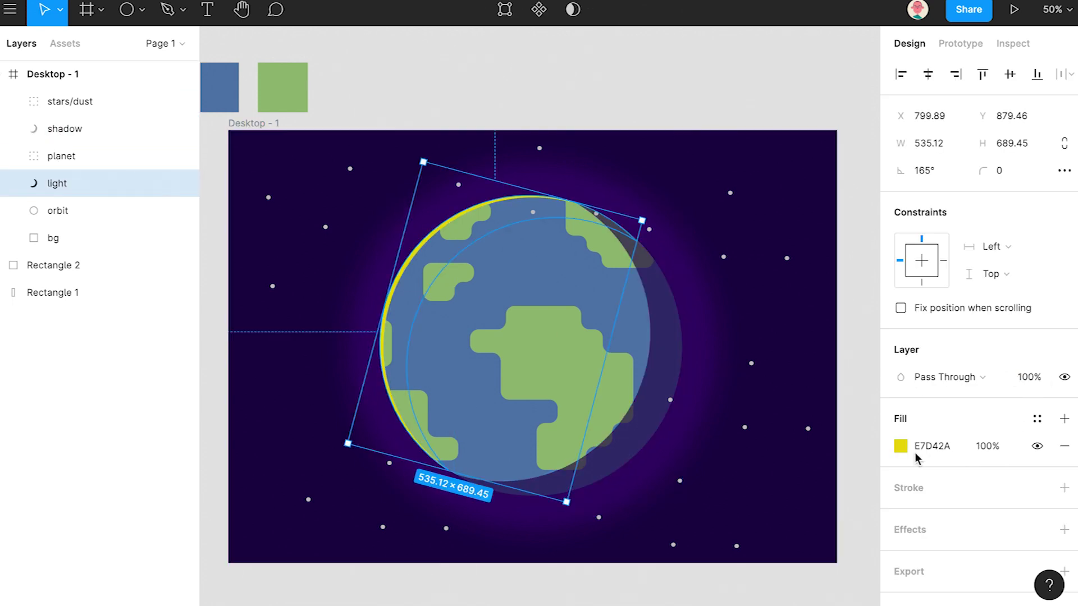
Brighten the light crescent's fill to FDED5E and set the fill opacity to 80%.
left_click(901, 446)
left_click(804, 196)
left_click(854, 443)
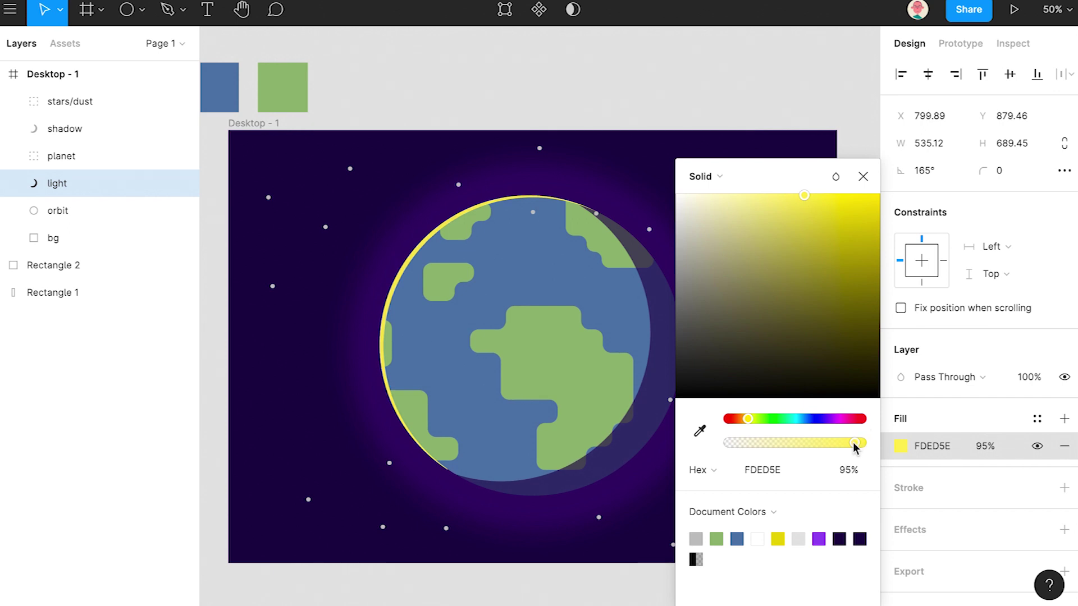
key("Return")
type("80")
key("Return")
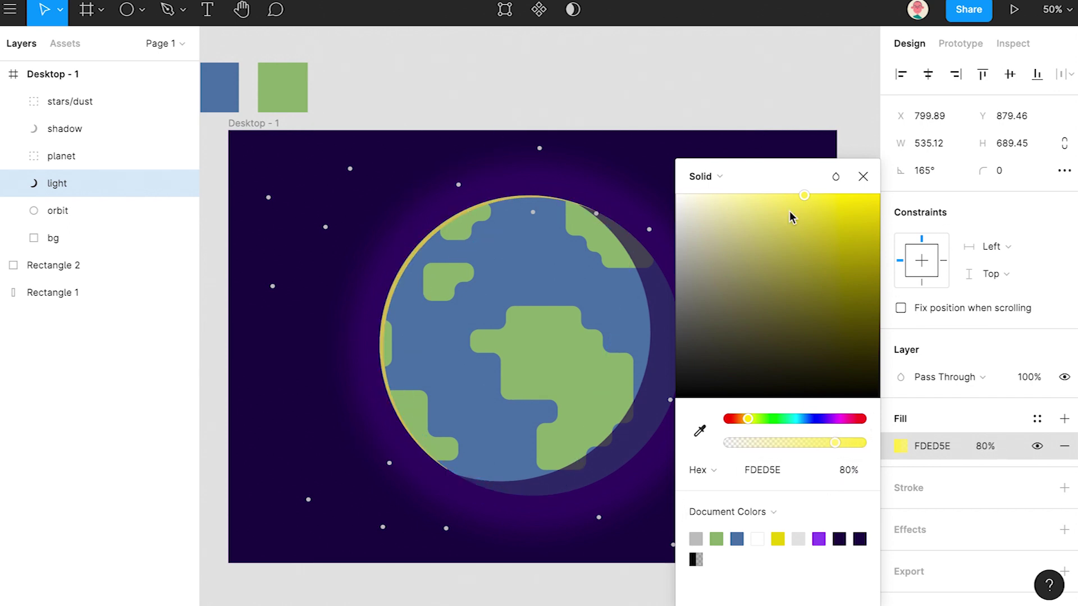
left_click(867, 108)
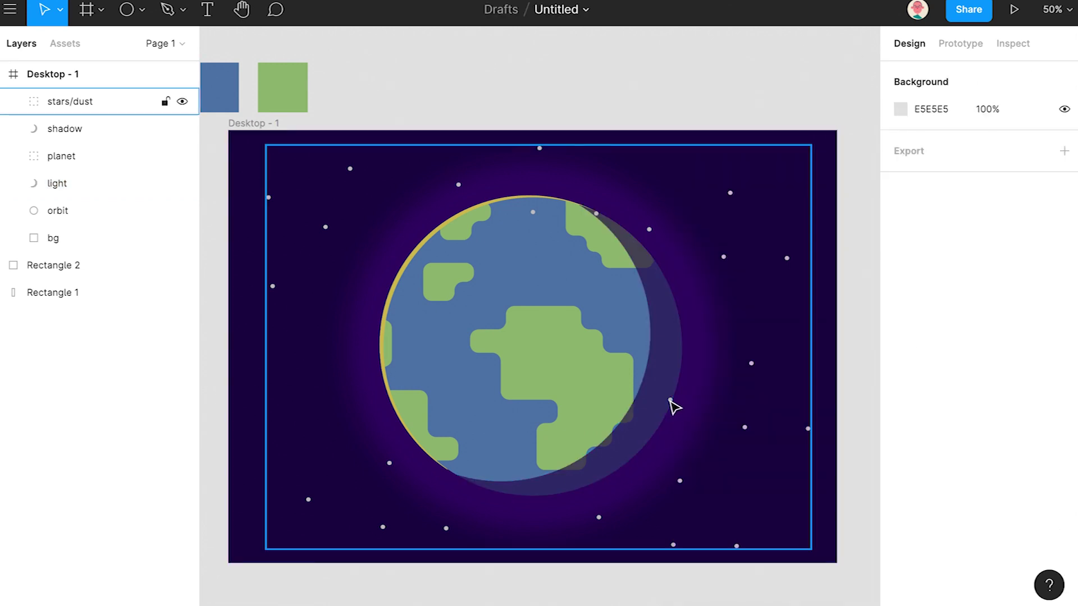
Expand the stars/dust group and change the fill of Ellipse 5 to red EA7171.
left_click(14, 103)
left_click(87, 267)
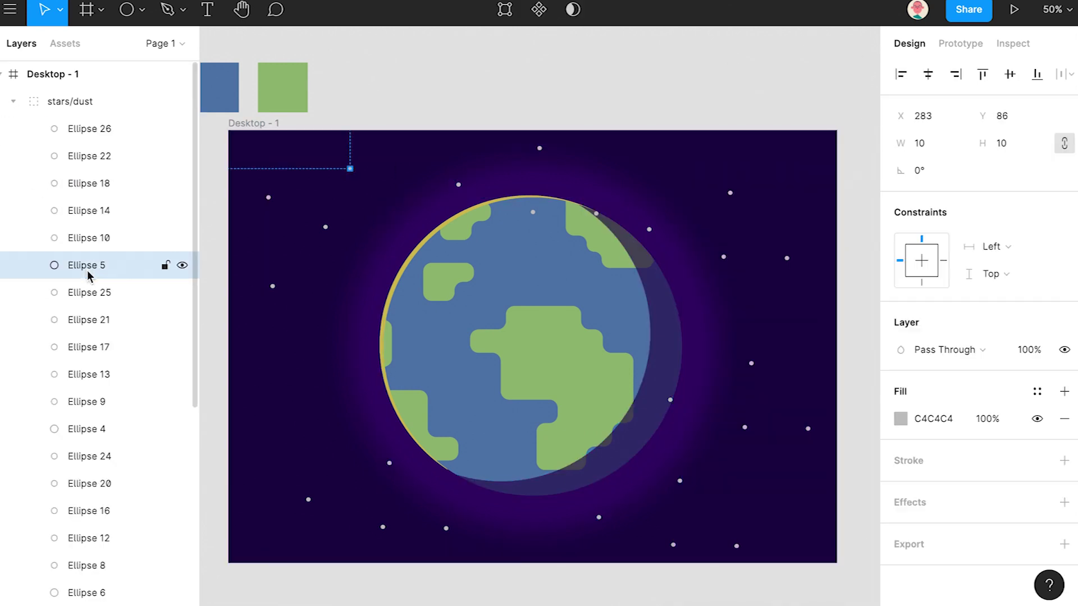
left_click(901, 419)
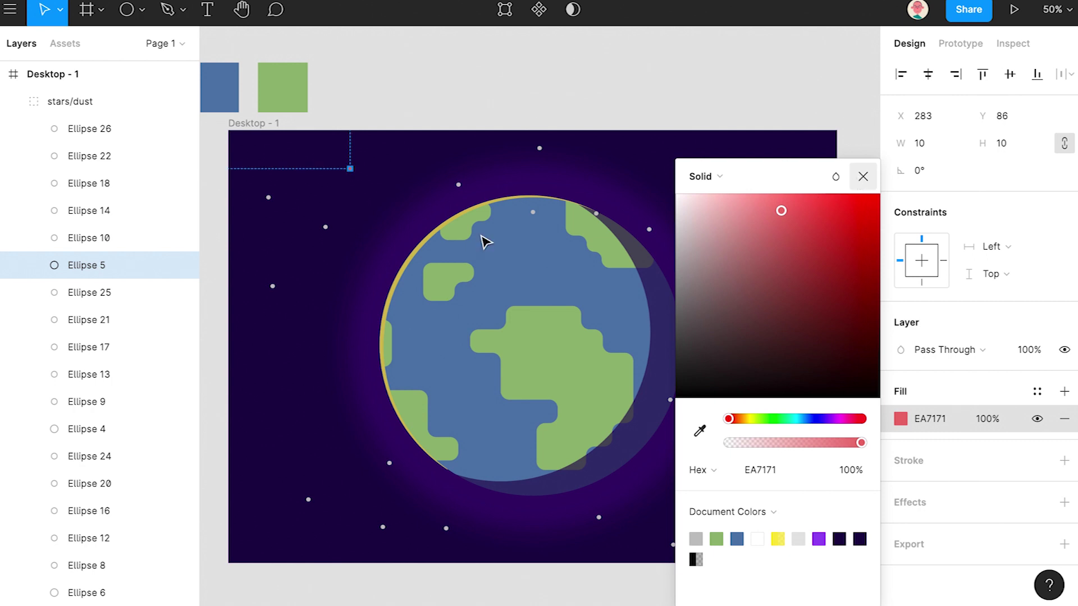
Change the fill of Ellipse 25 in the stars/dust group to turquoise 34EABE.
left_click(861, 179)
left_click(104, 299)
left_click(900, 419)
type("34EABE")
key("Return")
left_click(861, 176)
Recolour Ellipse 22 magenta and move that star off Earth's upper-right edge into the open space above.
left_click(123, 325)
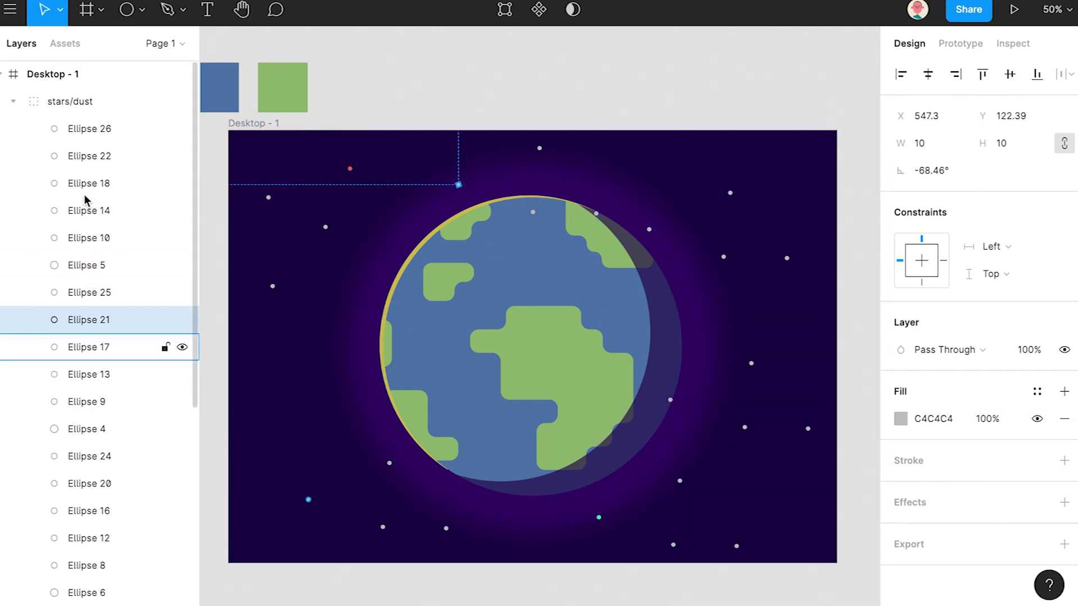
left_click(90, 156)
left_click(901, 418)
left_click(807, 419)
left_click_drag(807, 418, 854, 419)
left_click(846, 209)
left_click(862, 177)
left_click_drag(645, 171, 660, 160)
Recolour two stars right of Earth with sampled colours: continent green for the nearer one and ocean blue for the outer one.
left_click(650, 230)
left_click(745, 428)
key("i")
left_click(614, 382)
left_click(809, 430)
key("i")
left_click(617, 319)
Give Ellipse 18 below Earth the red star's sampled colour and set Ellipse 17's fill to green 3FDA61.
left_click(447, 529)
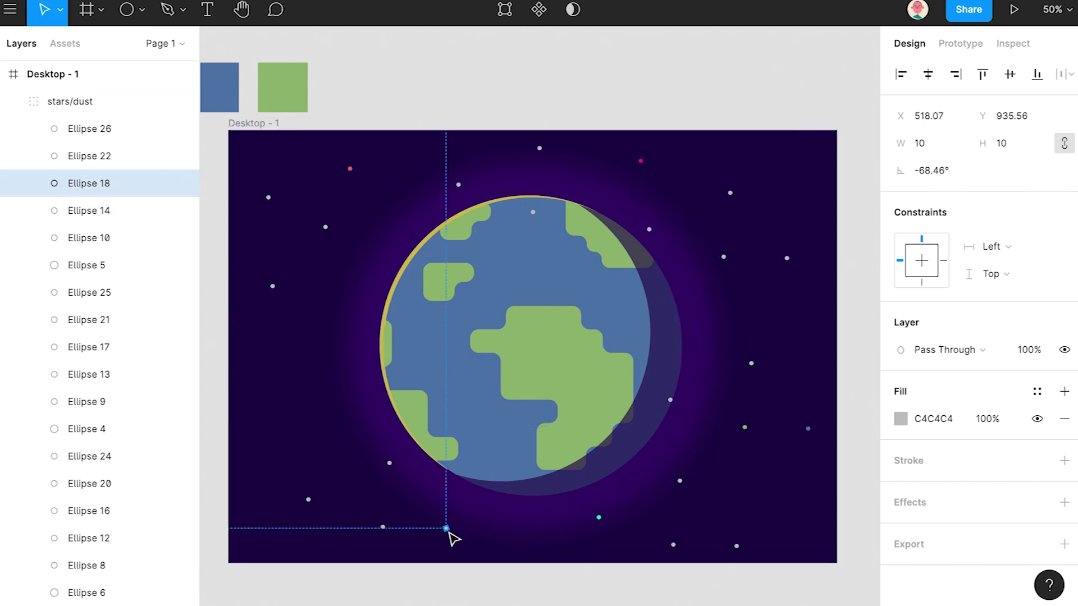
key("i")
left_click(350, 168)
left_click(308, 499)
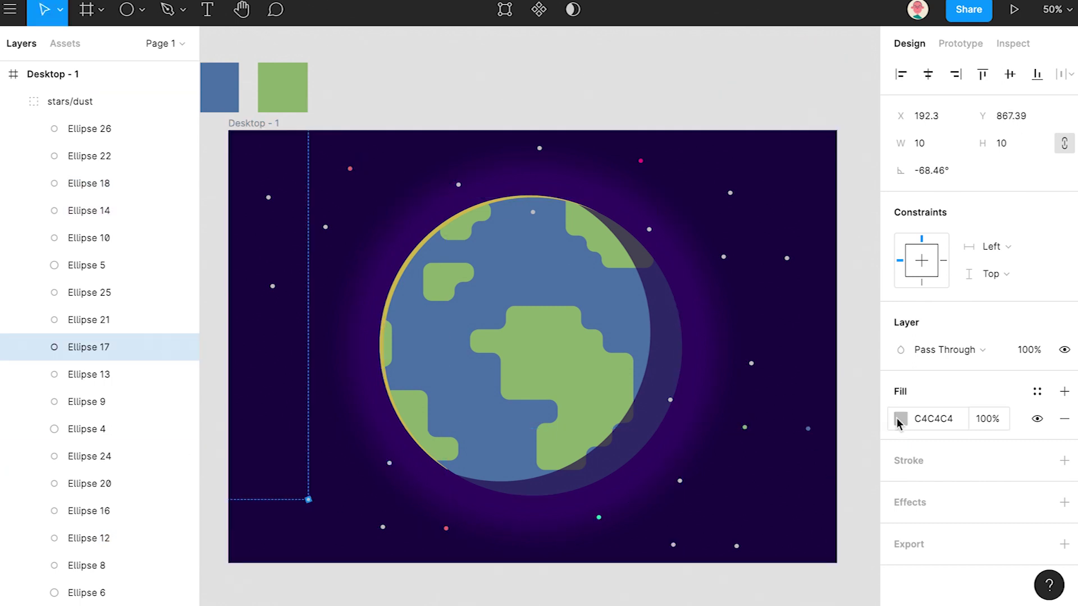
left_click(900, 419)
left_click_drag(835, 419, 779, 423)
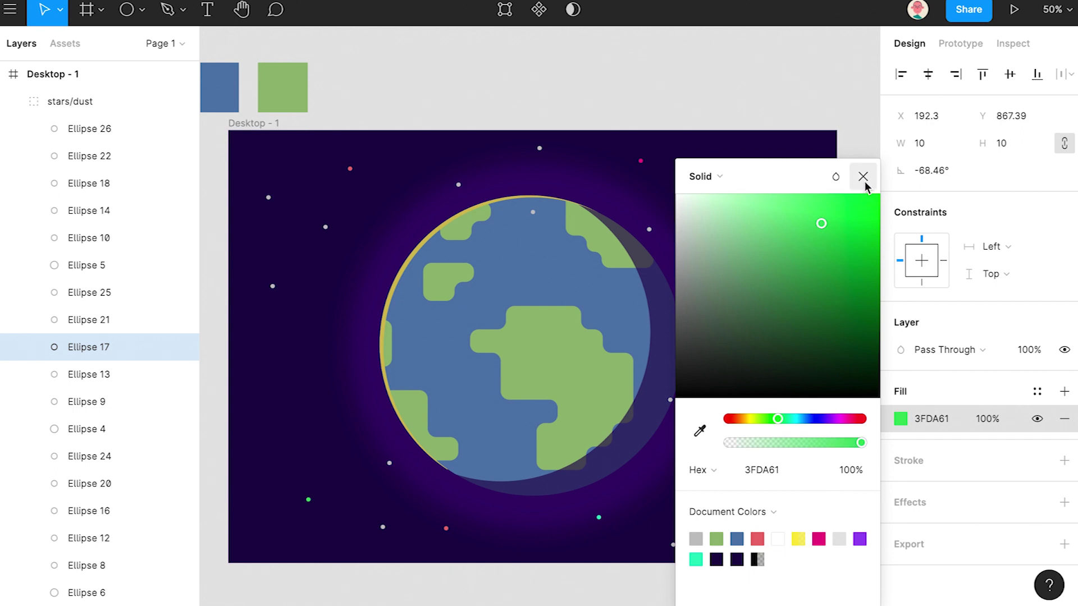
left_click(863, 177)
Change the fill of the star near the artwork's lower-right corner to yellow.
left_click(740, 546)
left_click(901, 419)
left_click_drag(726, 420, 752, 421)
left_click(793, 208)
left_click(863, 177)
Set the fill of Ellipse 6, a star to the upper left of Earth, to blue 176BE8.
left_click(326, 227)
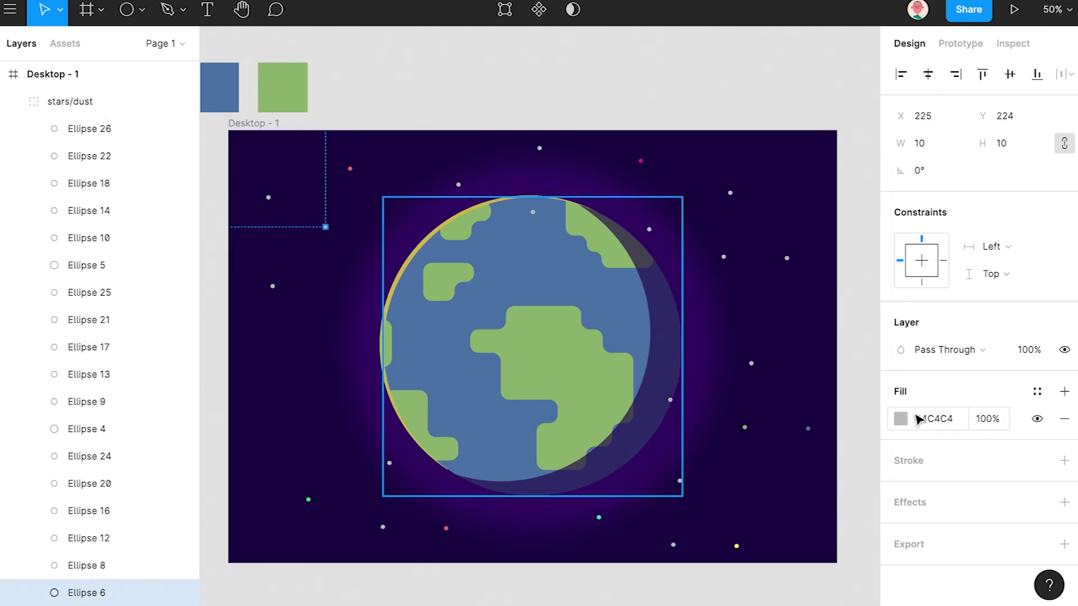
left_click(900, 418)
left_click(778, 419)
left_click(808, 421)
left_click(860, 212)
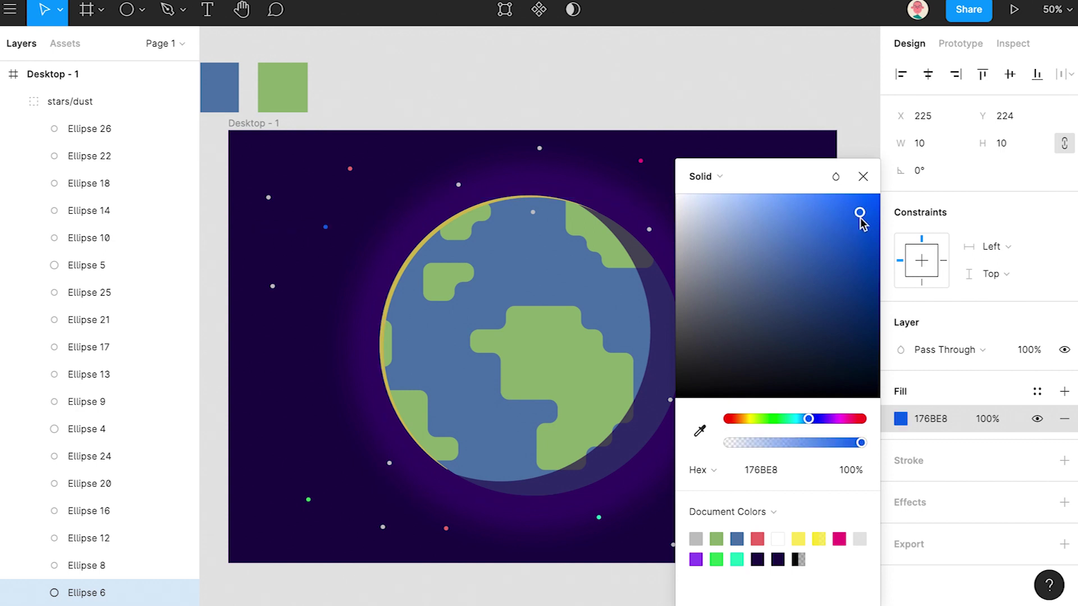
Set the fill of Ellipse 4, a star left of Earth, to ochre CA8B11 and deselect it.
left_click(271, 287)
left_click(901, 419)
left_click(743, 419)
left_click(863, 237)
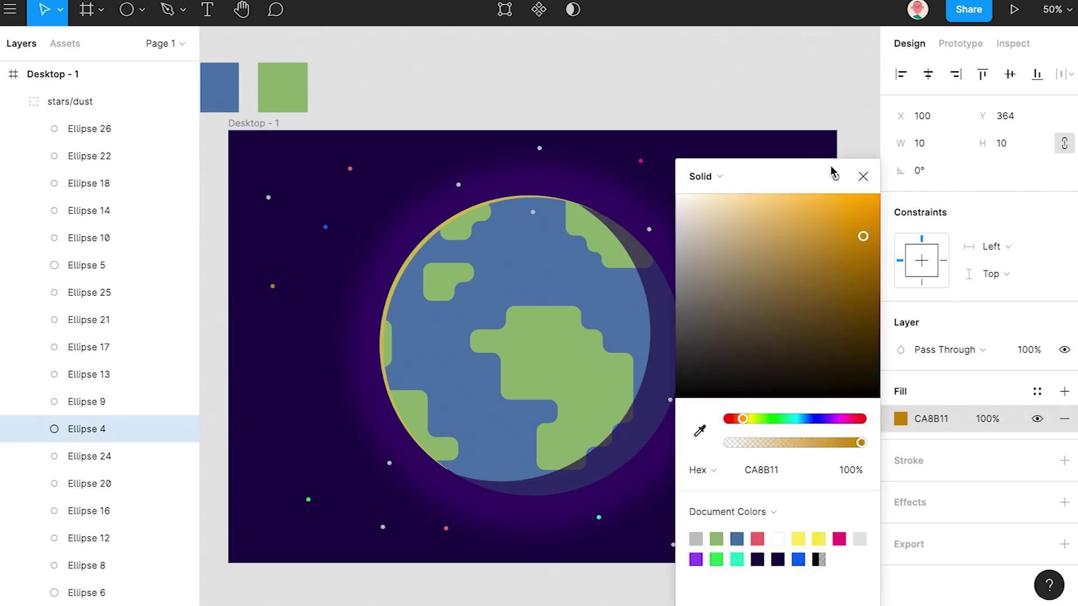
left_click(826, 76)
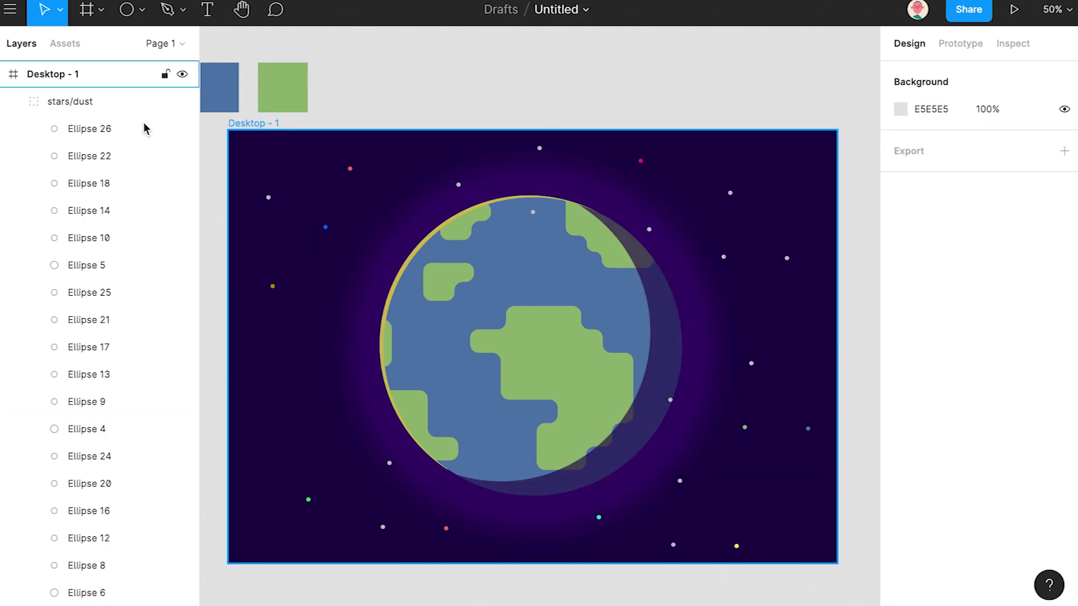
Draw a 28 × 28 circle in the space left of Earth and add a concentric copy enlarged to 70 × 70.
key("o")
left_click_drag(283, 339, 299, 355)
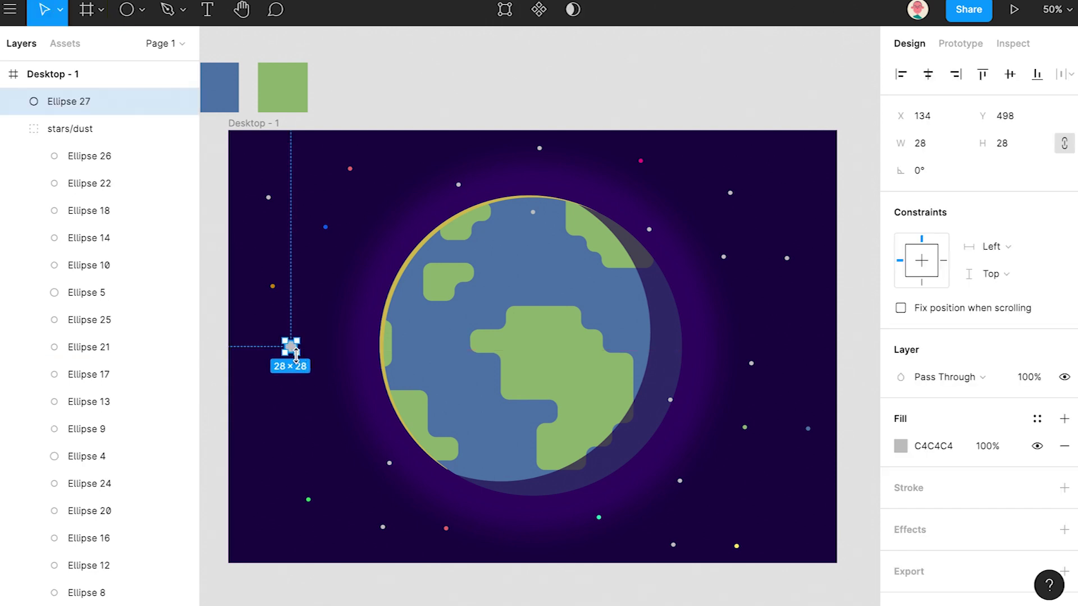
left_click(21, 128)
scroll(301, 404, "up", 1)
scroll(288, 365, "up", 3)
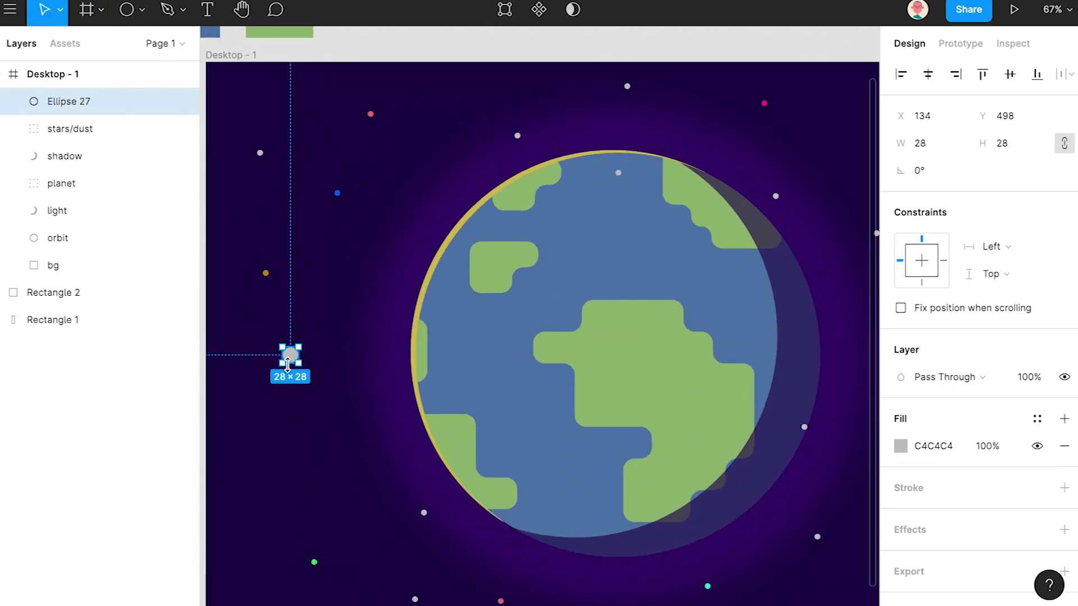
key("super+c")
key("super+v")
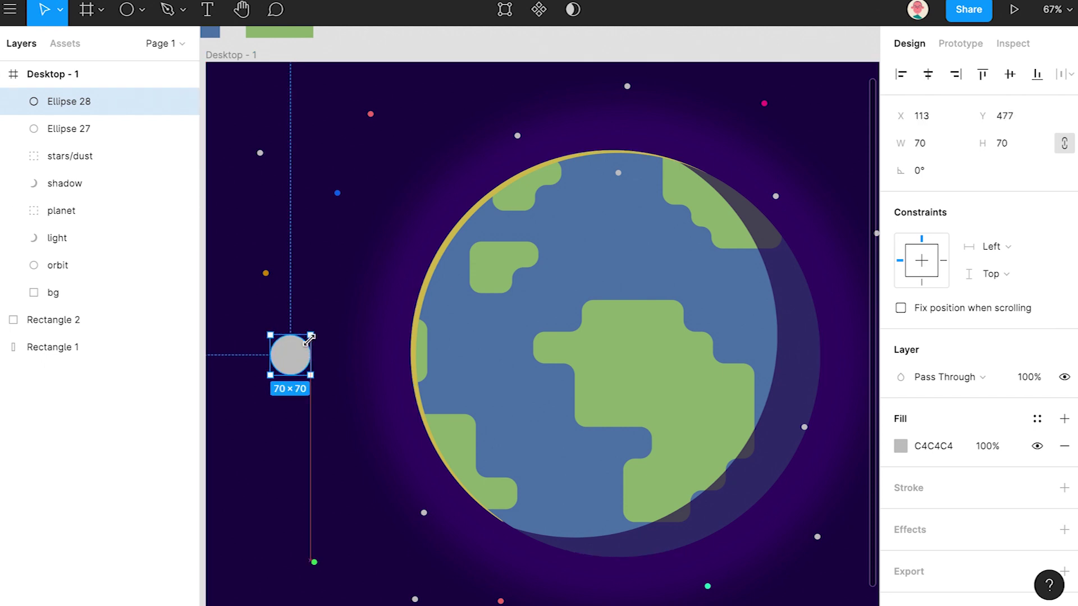
Turn the 70 × 70 circle into an outline by removing its fill and adding a white FFFFFF inside stroke of 5.
left_click(1064, 488)
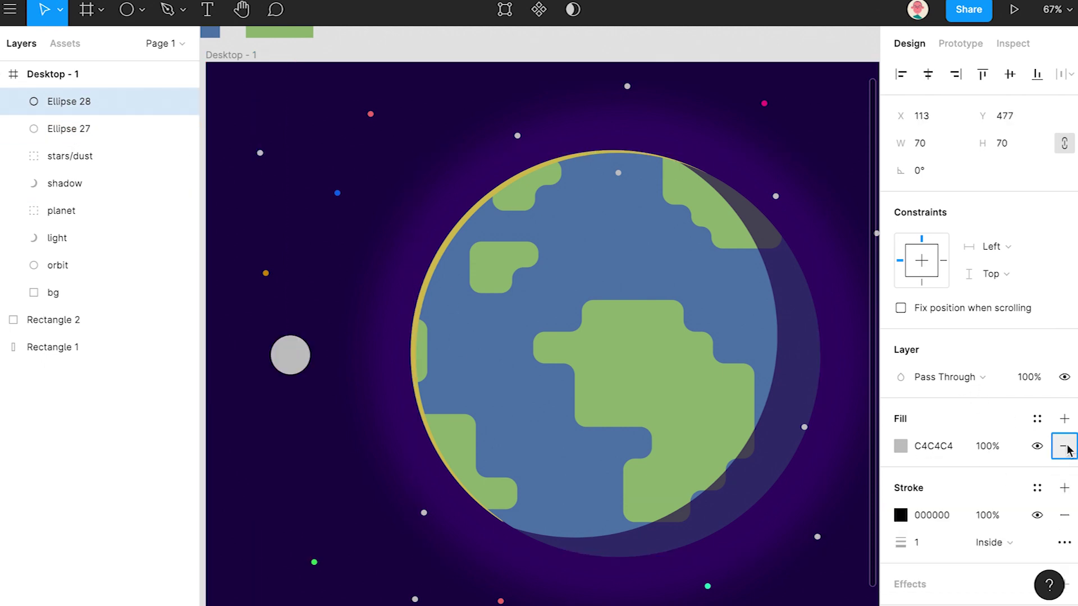
left_click(1064, 446)
left_click(900, 487)
left_click_drag(769, 213, 704, 201)
left_click(15, 103)
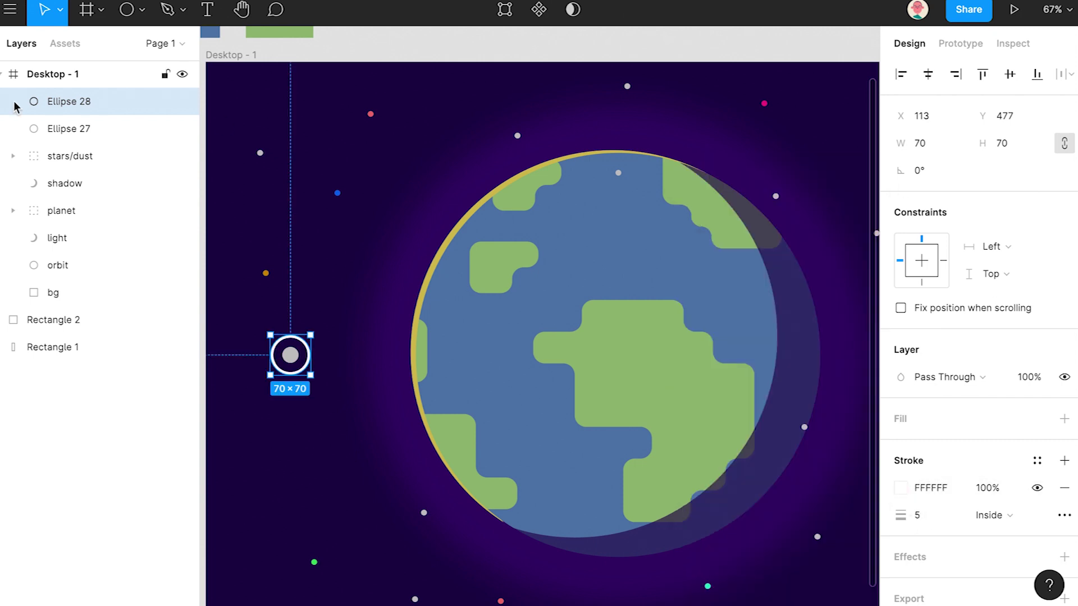
Enlarge the inner circle to 46 × 46 and set the outer circle's stroke width to 2.
left_click(67, 129)
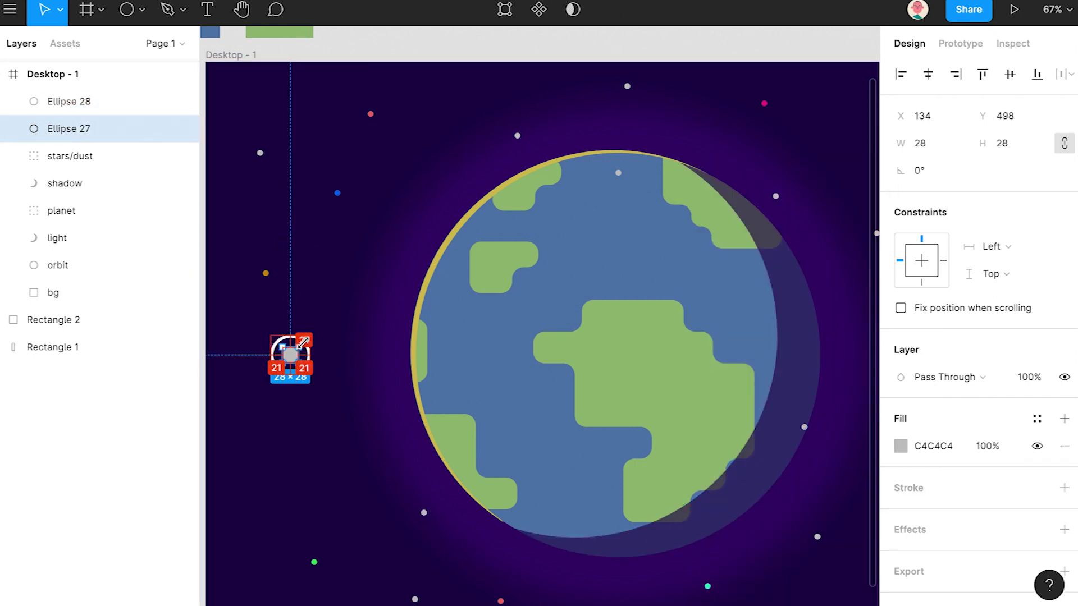
left_click(67, 101)
left_click(914, 521)
type("2")
key("Return")
Rename the outlined circle's layer "ring" and the inner circle's layer "planet".
double_click(70, 102)
type("ring")
left_click(85, 135)
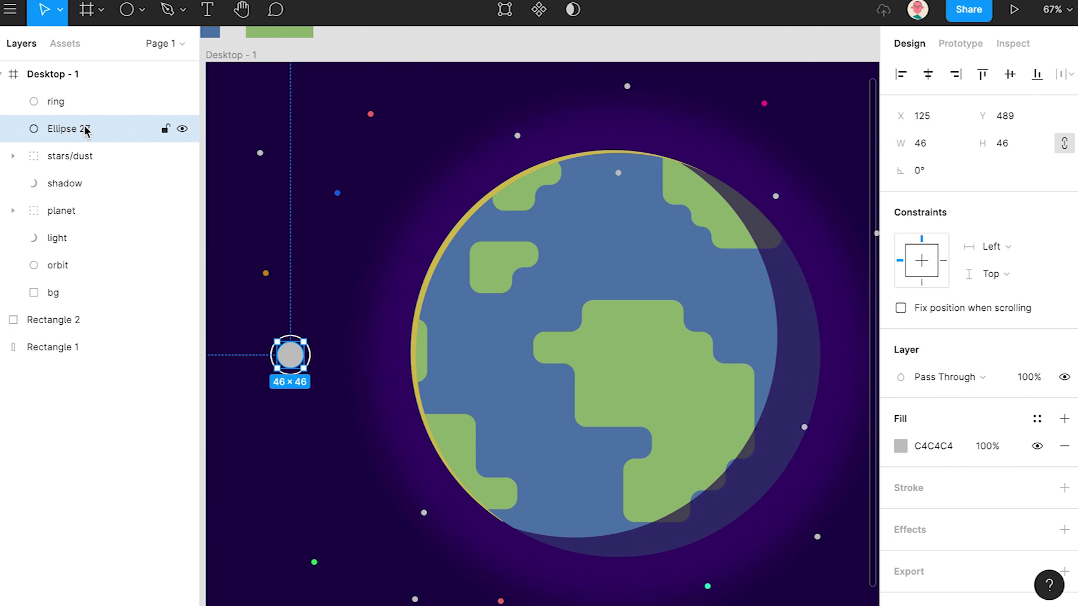
double_click(85, 129)
Fill the small planet circle with red EA7171 sampled from the red star.
key("i")
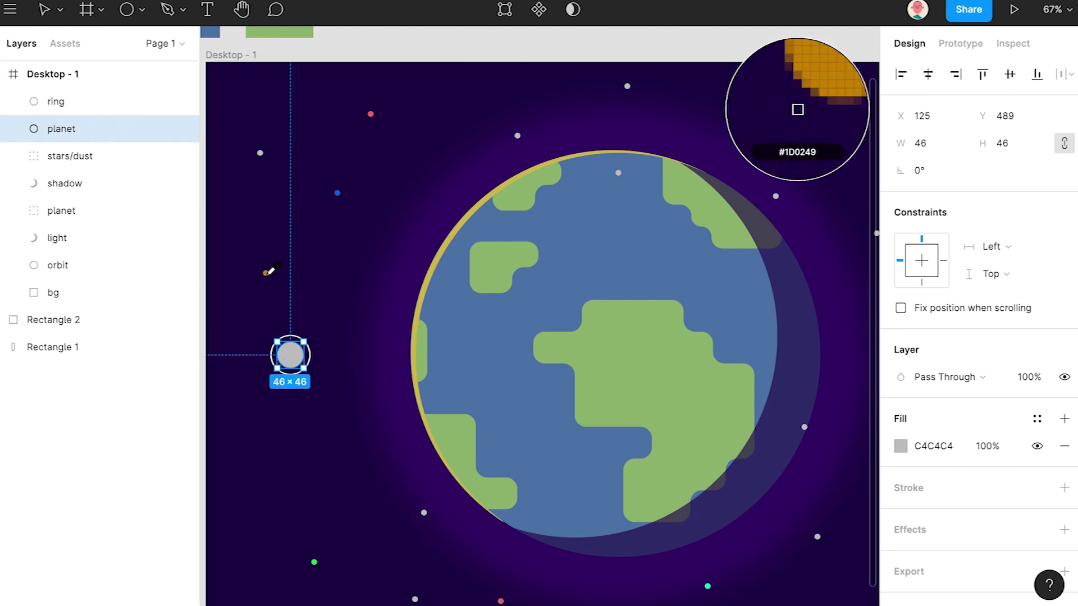
left_click(265, 273)
key("i")
left_click(371, 114)
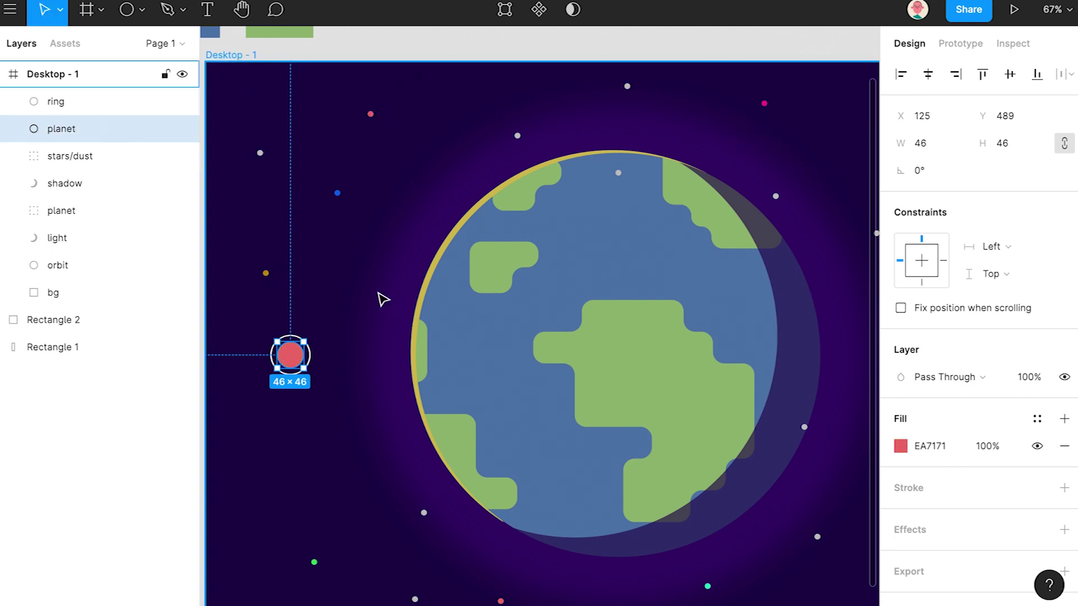
Group the ring with its inner planet circle and name the group "p1".
left_click(71, 105, "shift")
key("super+g")
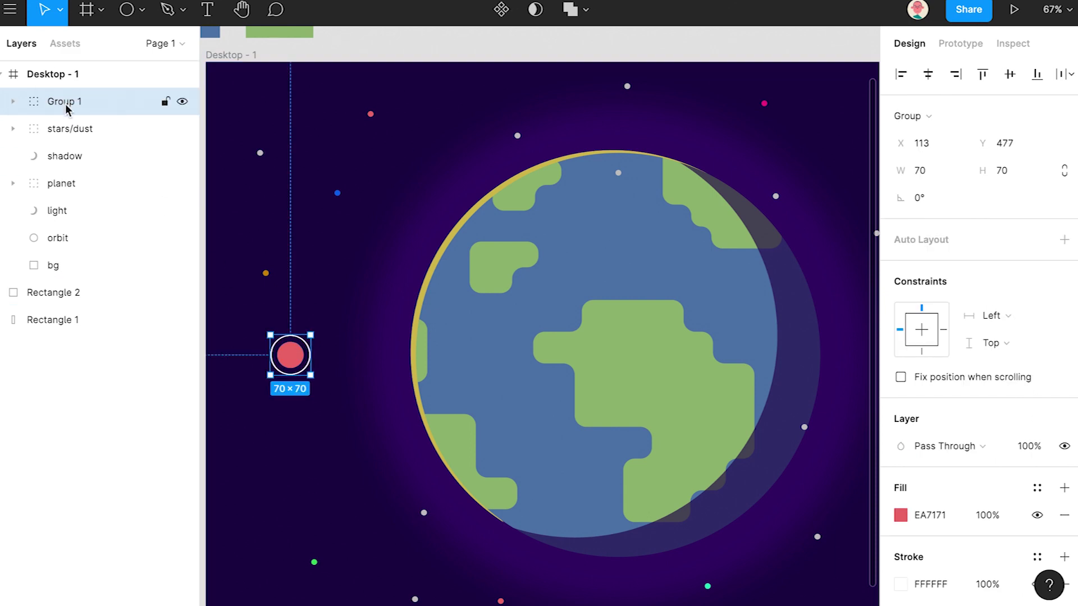
double_click(66, 106)
type("p1")
key("Return")
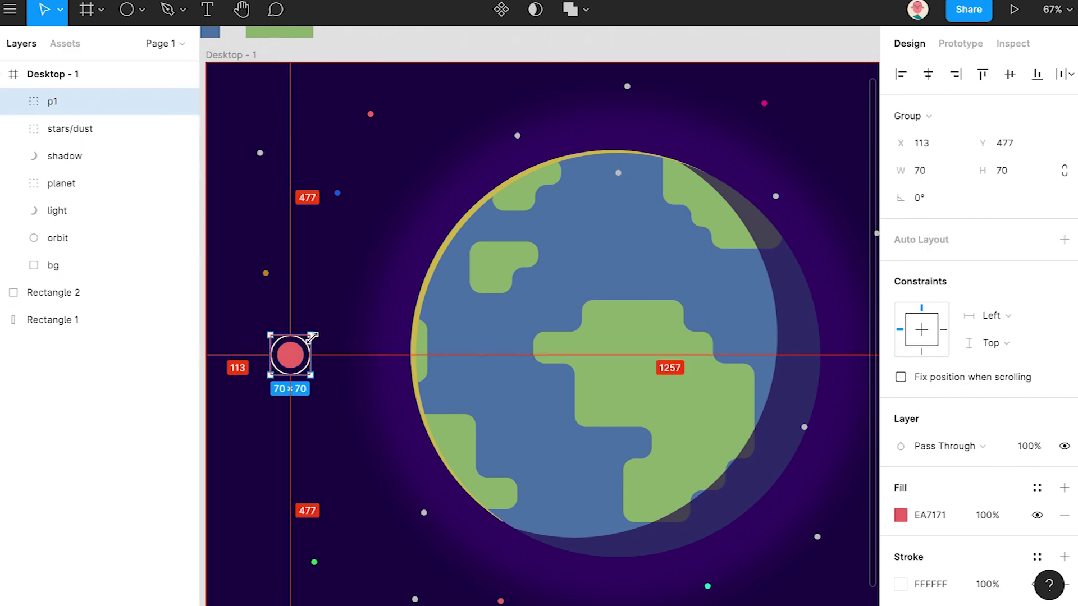
Shrink the p1 group to 42 × 42, place two copies along Earth's lower side, and shift the original slightly up and left.
left_click_drag(303, 351, 755, 243)
left_click_drag(856, 167, 456, 558)
left_click(290, 357)
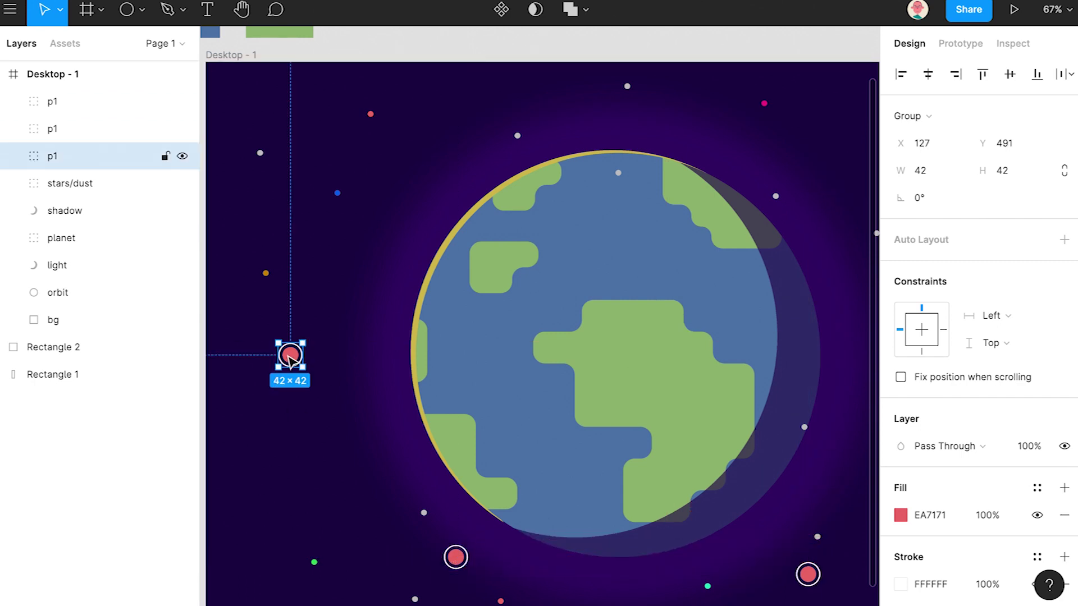
Rename the two copied planet groups "p2" and "p3".
double_click(65, 130)
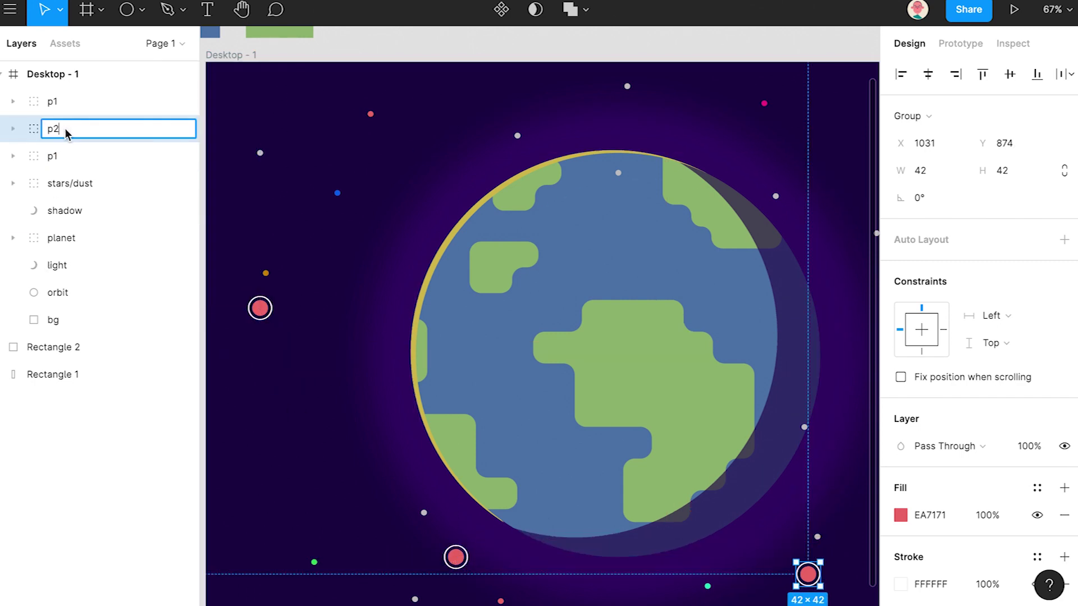
type("p2")
double_click(71, 102)
type("p3")
key("Return")
Change the fill of the p2 planet to green 71EA93.
left_click(808, 574)
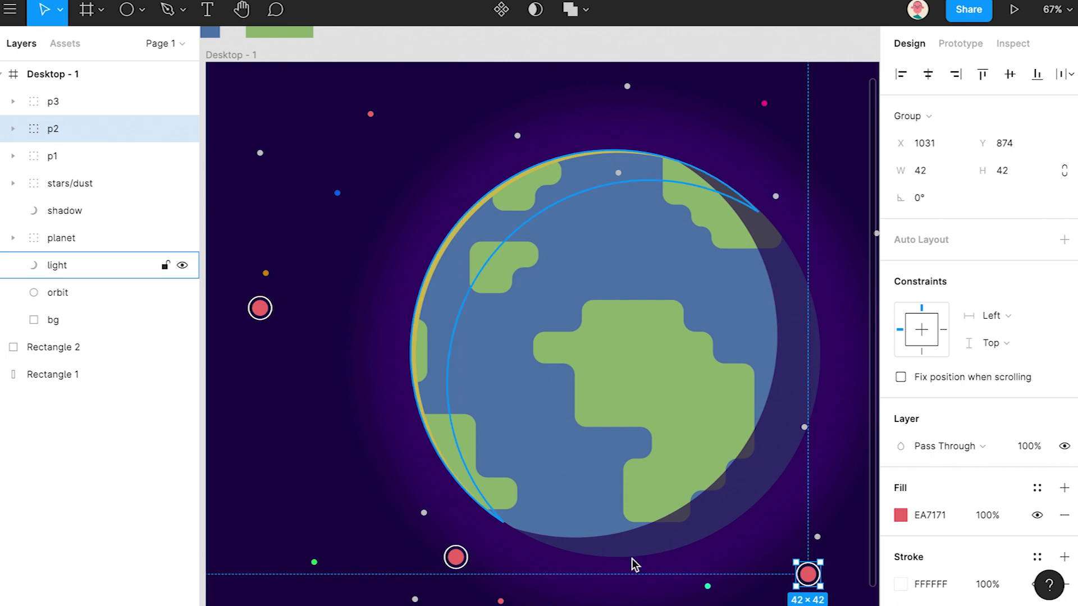
left_click(900, 515)
left_click(779, 420)
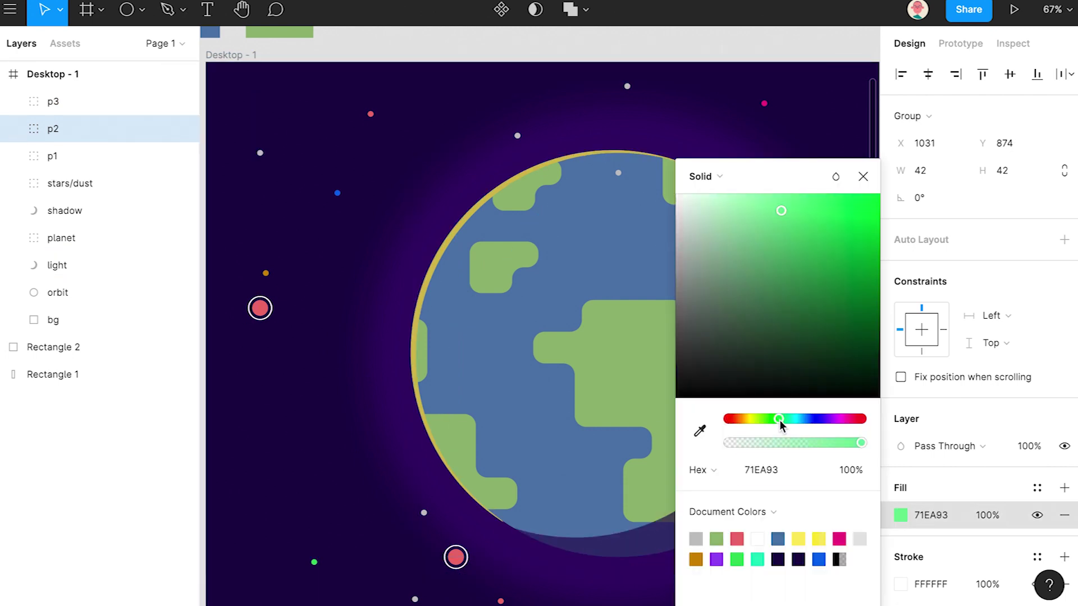
key("Escape")
Change the fill of the p3 planet to yellow E7EA71.
left_click(34, 111)
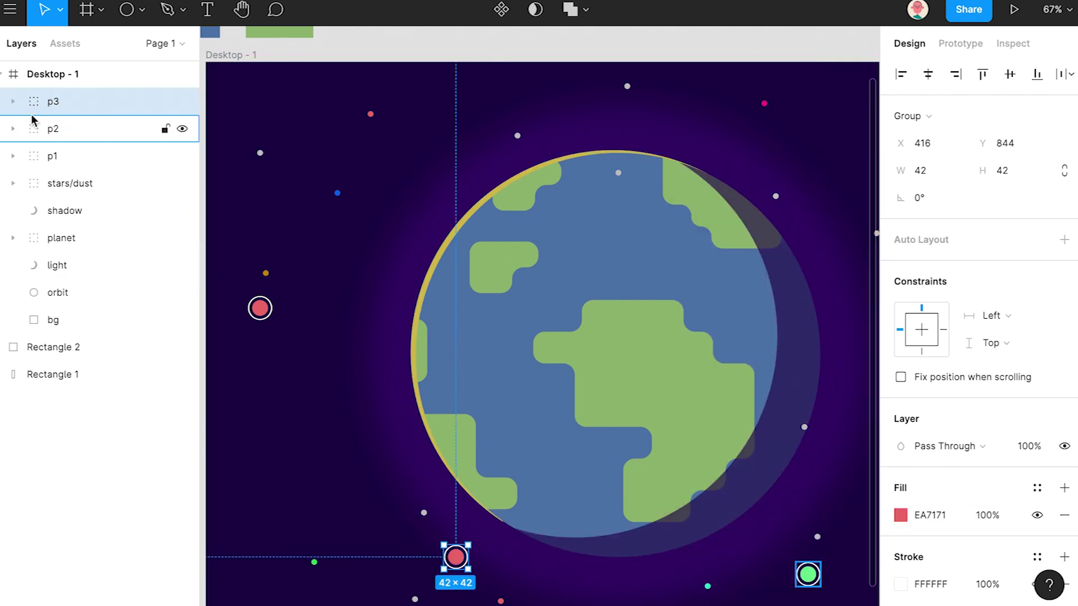
left_click(901, 515)
left_click(749, 419)
left_click(862, 176)
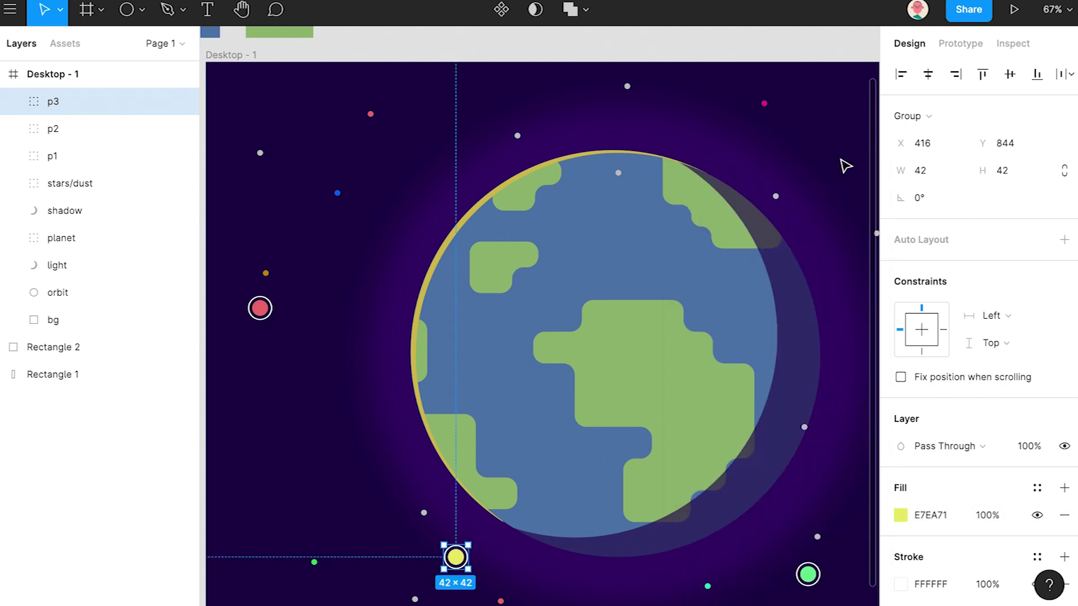
Set the bg rectangle's fill to dark purple 19043C.
left_click(840, 160)
left_click_drag(833, 158, 768, 150)
scroll(768, 150, "down", 3)
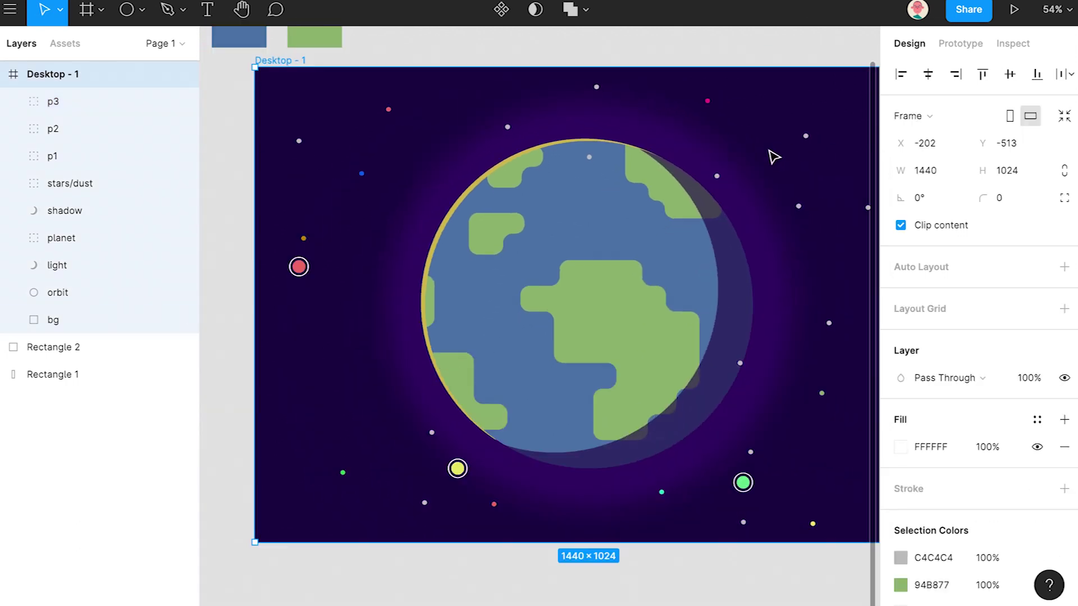
left_click_drag(928, 111, 885, 125)
left_click(132, 320)
left_click(901, 446)
left_click(858, 329)
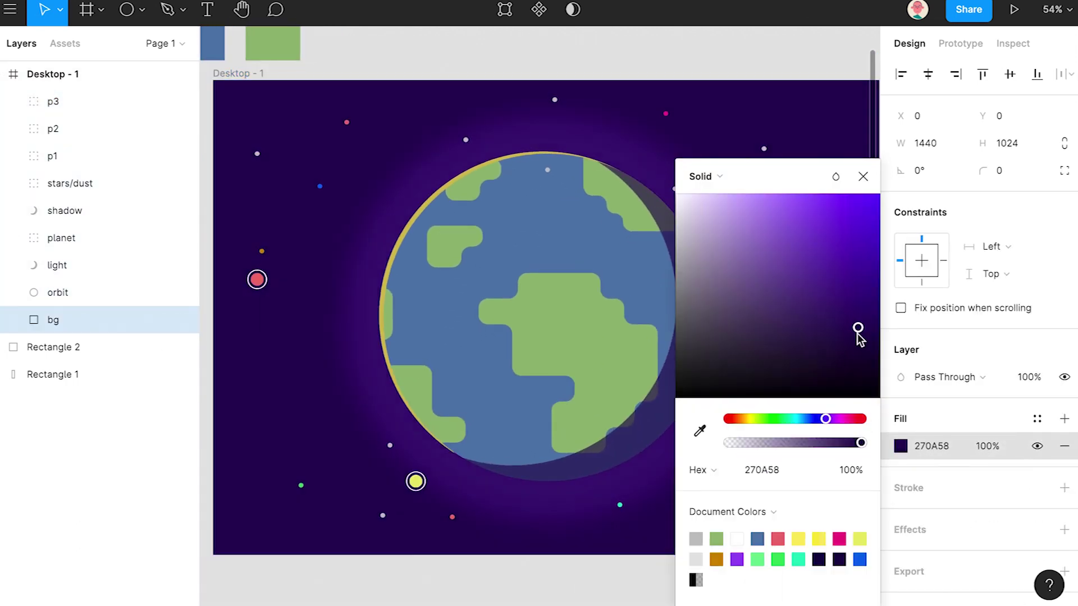
left_click(863, 177)
scroll(311, 173, "right", 1)
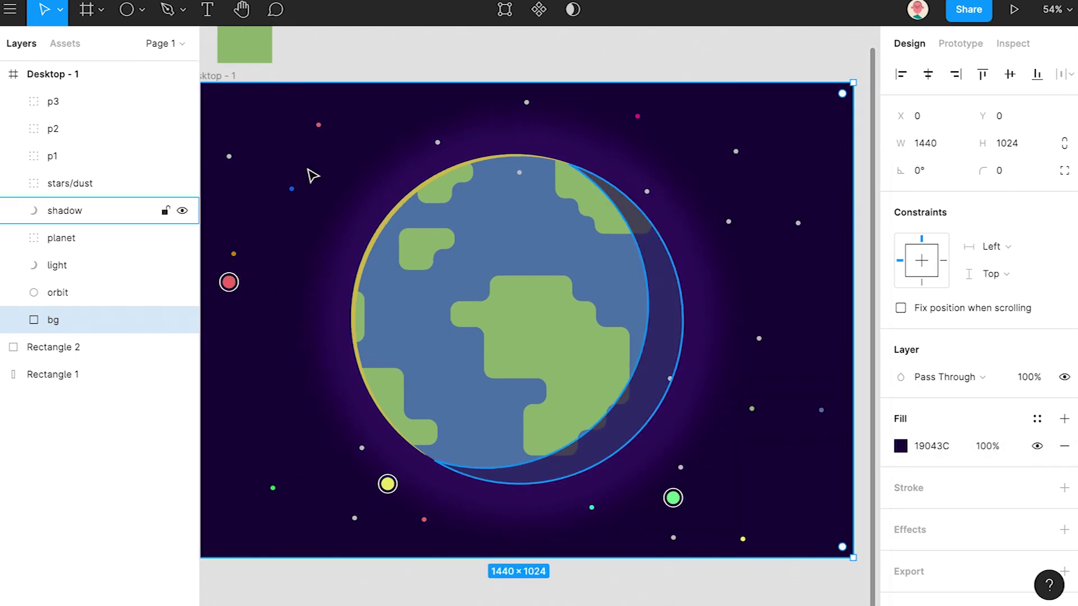
Draw a 110 × 110 circle to the upper right of Earth, fill it with red DF6B6B, and position it at X 1086, Y 66.
left_click(126, 11)
left_click_drag(806, 200, 758, 148)
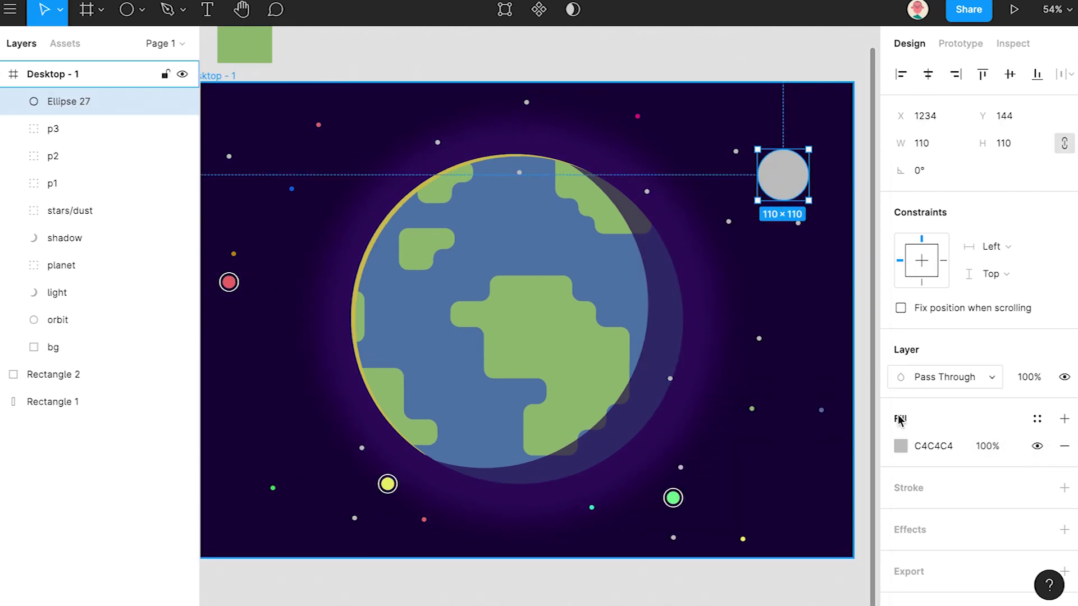
left_click(900, 446)
left_click(782, 219)
left_click_drag(794, 183, 737, 145)
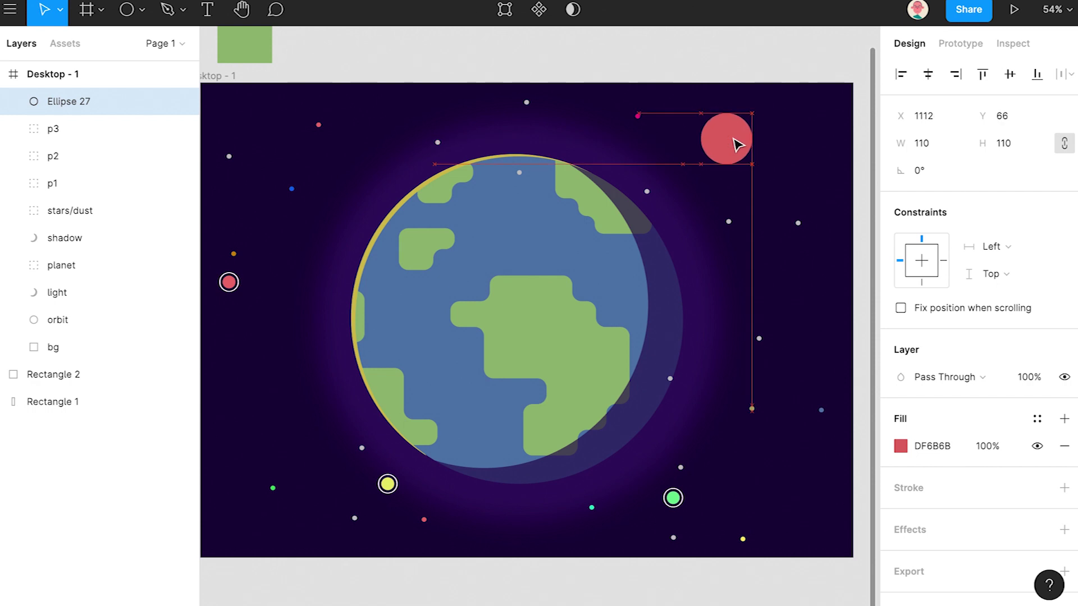
Duplicate the red circle in place and rename the original layer "planet2".
key("super+c")
key("super+v")
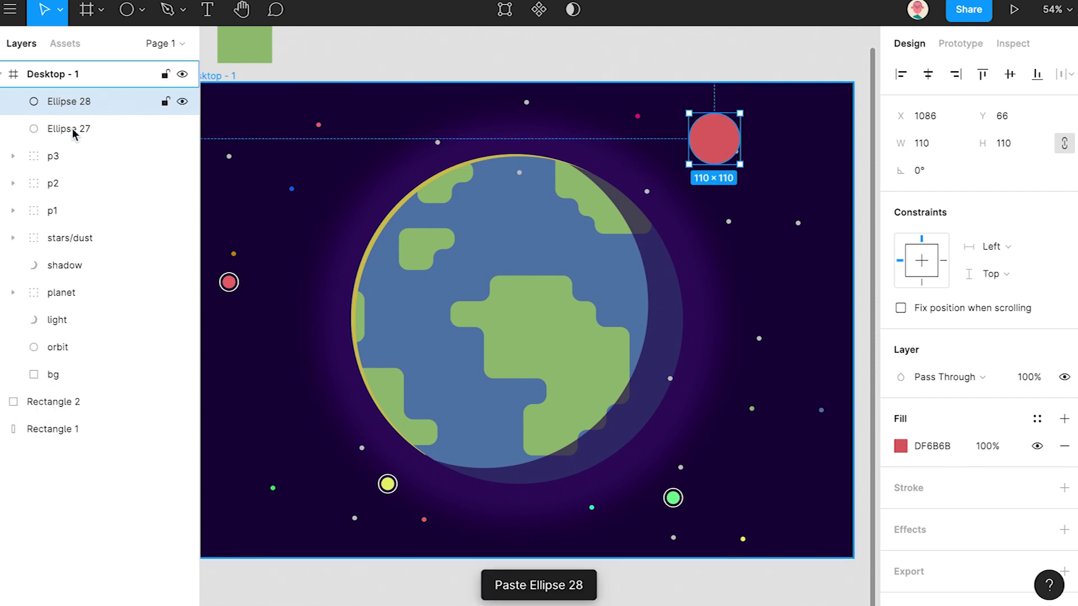
double_click(80, 129)
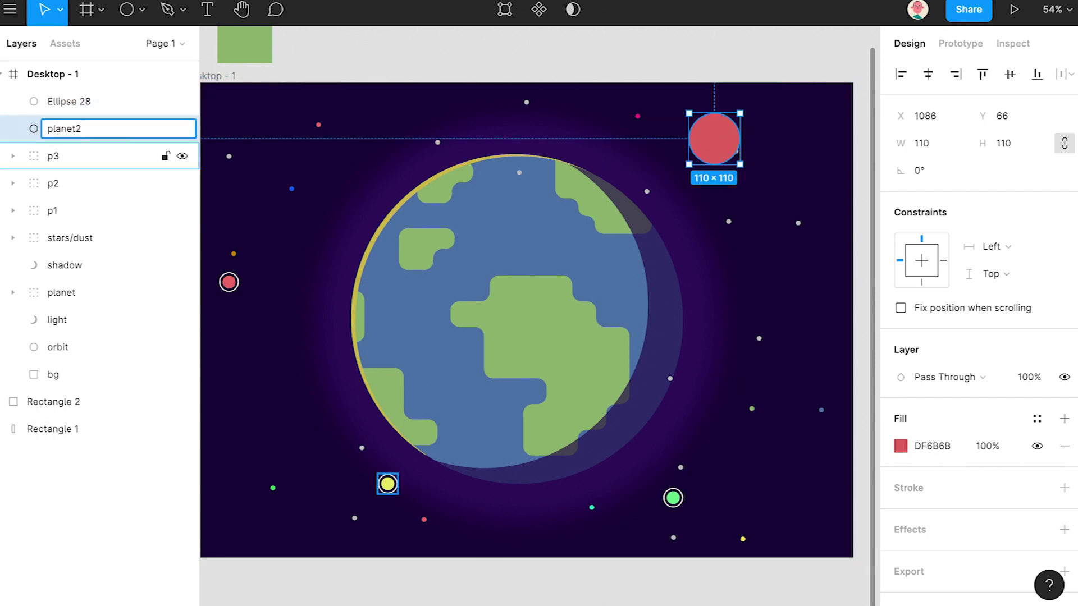
type("planet2")
key("Return")
Form a crescent over planet2 by subtracting an up-left-shifted copy from the duplicate circle, and fill it with 19043B.
left_click(84, 101)
key("super+c")
key("super+v")
left_click_drag(708, 138, 696, 131)
left_click(60, 129, "shift")
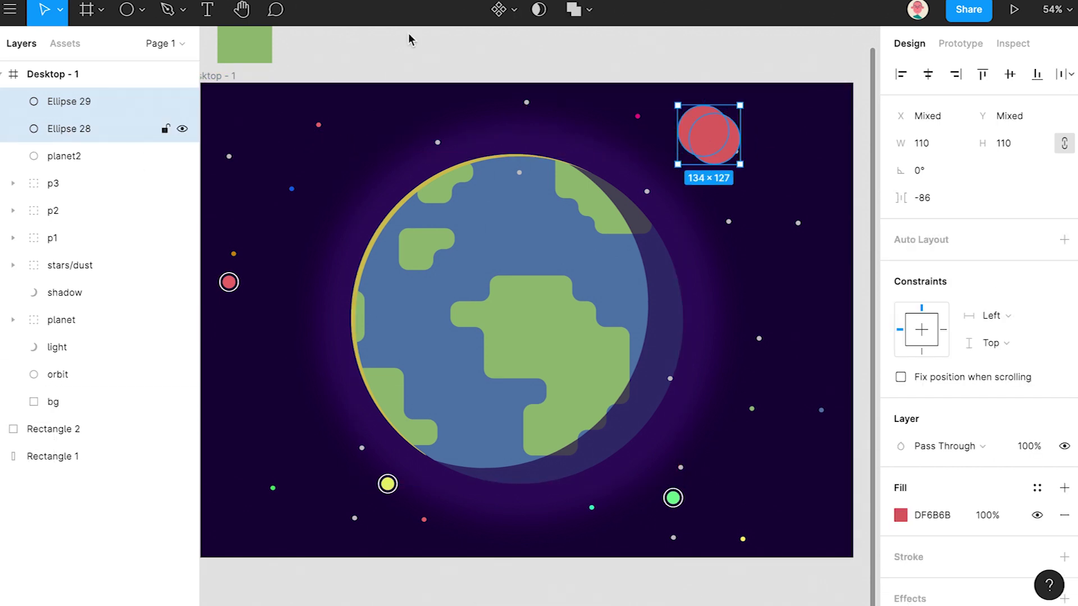
left_click(588, 10)
left_click(581, 68)
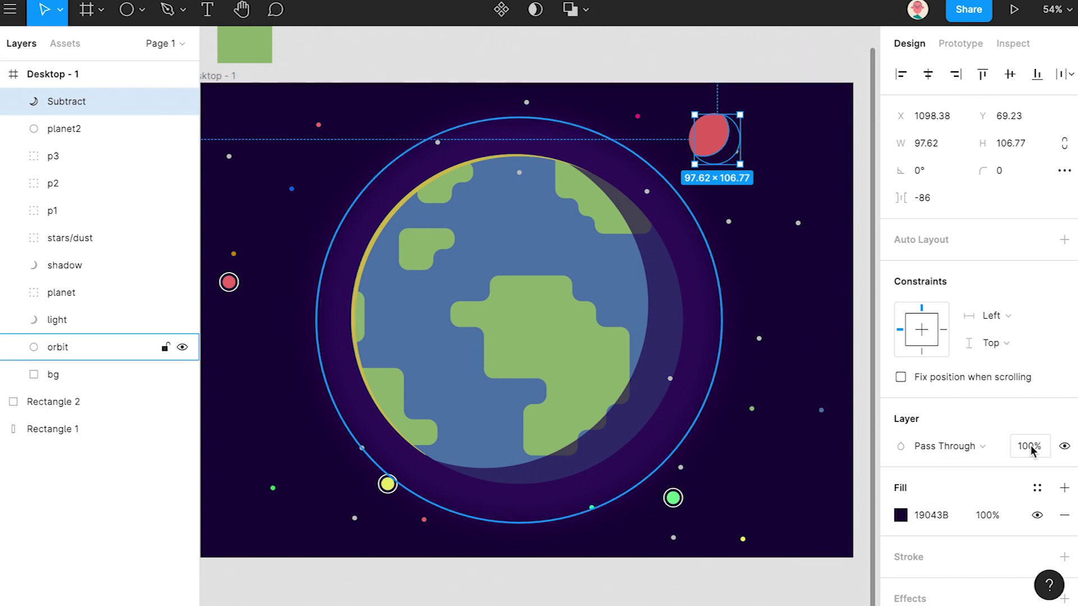
Group the crescent with the planet2 circle and name the group "planet2".
left_click(61, 128, "shift")
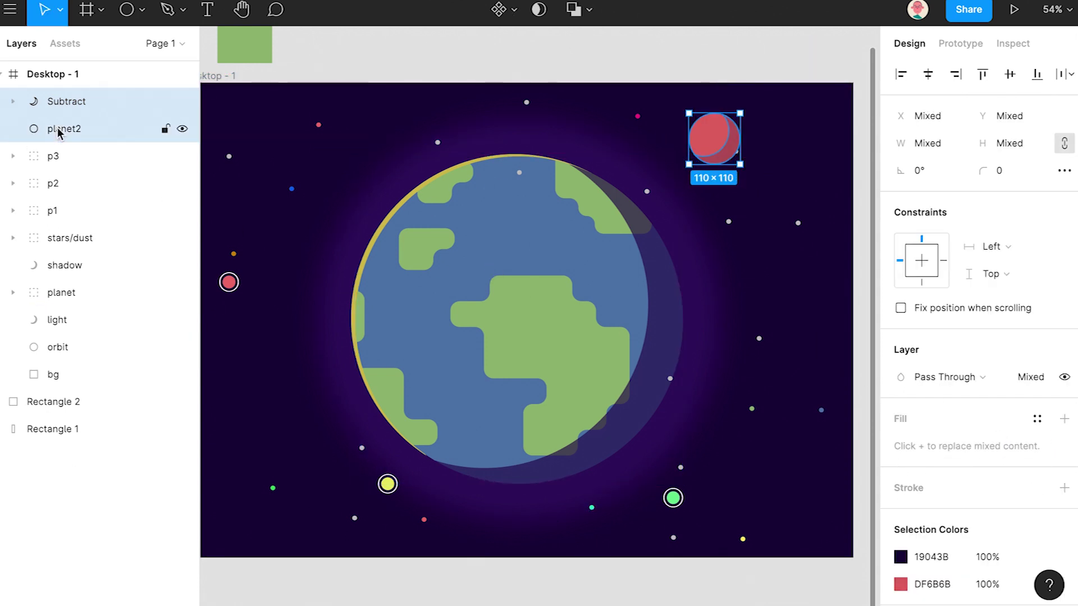
key("super+g")
double_click(63, 102)
type("planet2")
key("Return")
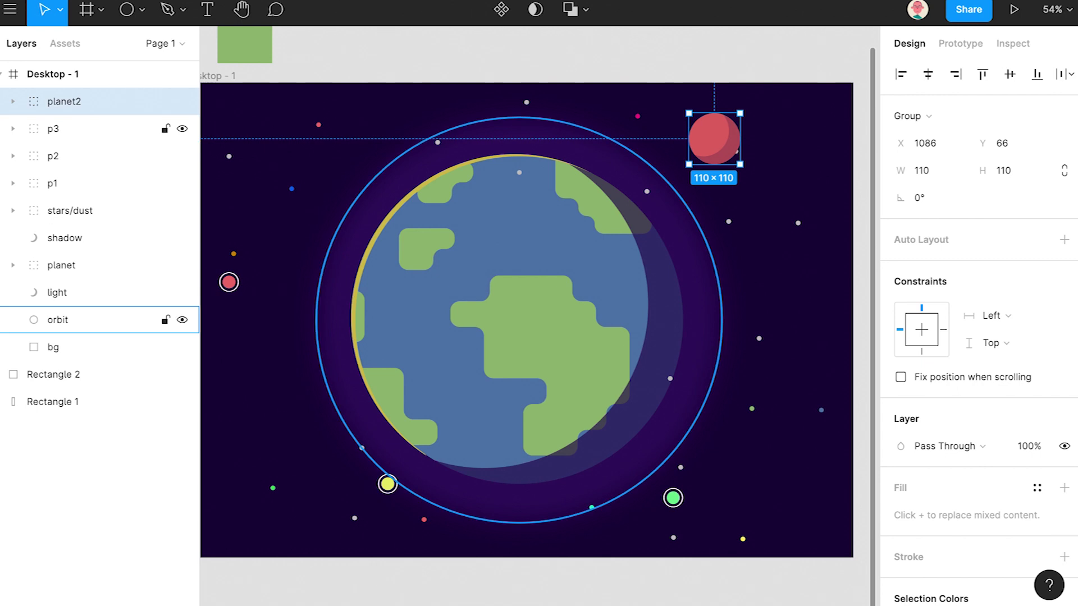
Move the planet2 group farther toward the artboard's upper-right corner, at X 1244, Y 80.
key("Escape")
scroll(786, 180, "down", 1)
left_click_drag(726, 133, 812, 133)
left_click(67, 104)
scroll(686, 238, "down", 2)
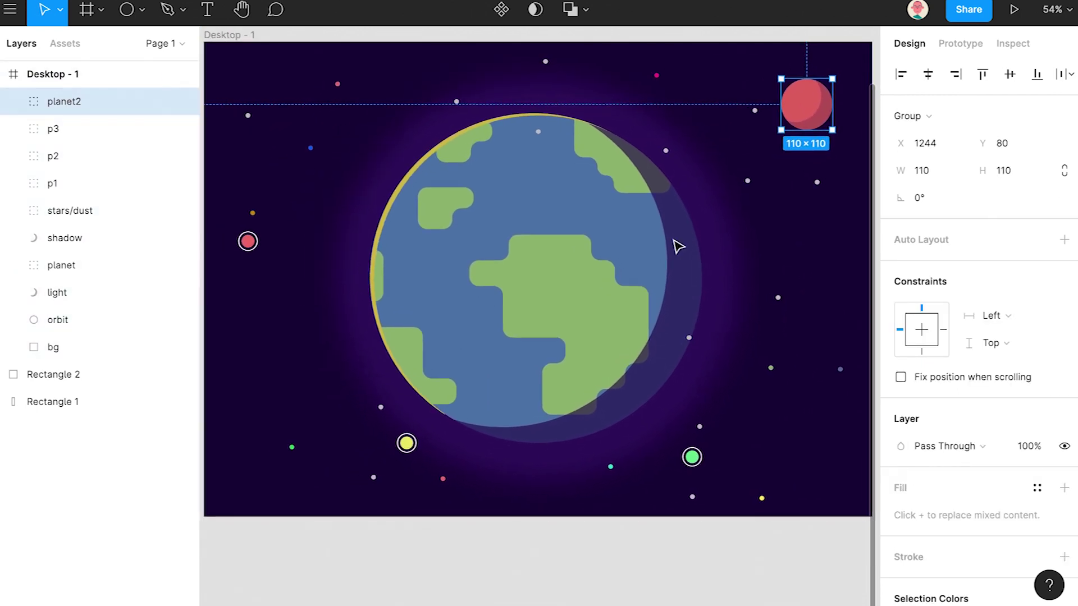
key("super+c")
key("super+v")
double_click(56, 101)
type("mooo")
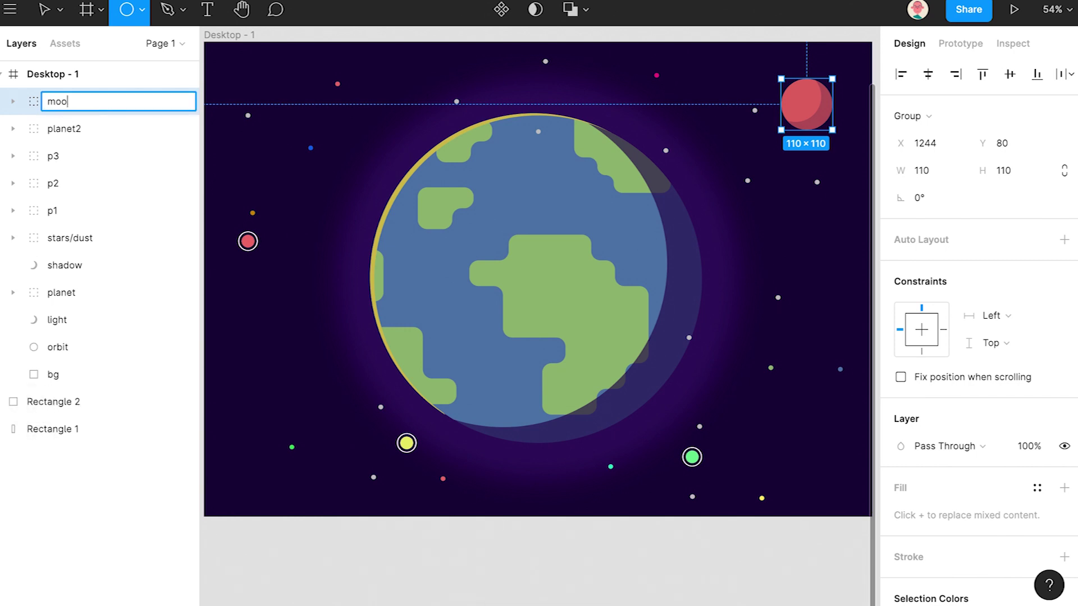
key("BackSpace")
Draw a 144 × 144 circle to the upper left of Earth, name it "moon", and fill it with pale yellow FAF3B4.
left_click_drag(263, 118, 330, 185)
key("super+r")
type("moon")
key("Return")
left_click(901, 445)
left_click(748, 419)
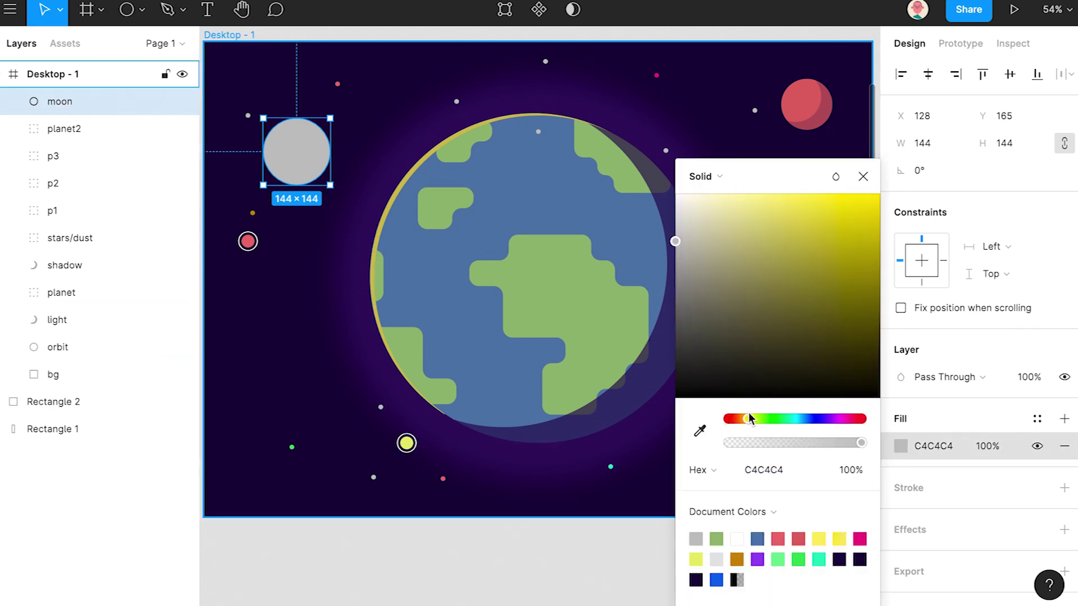
left_click(743, 198)
left_click(862, 177)
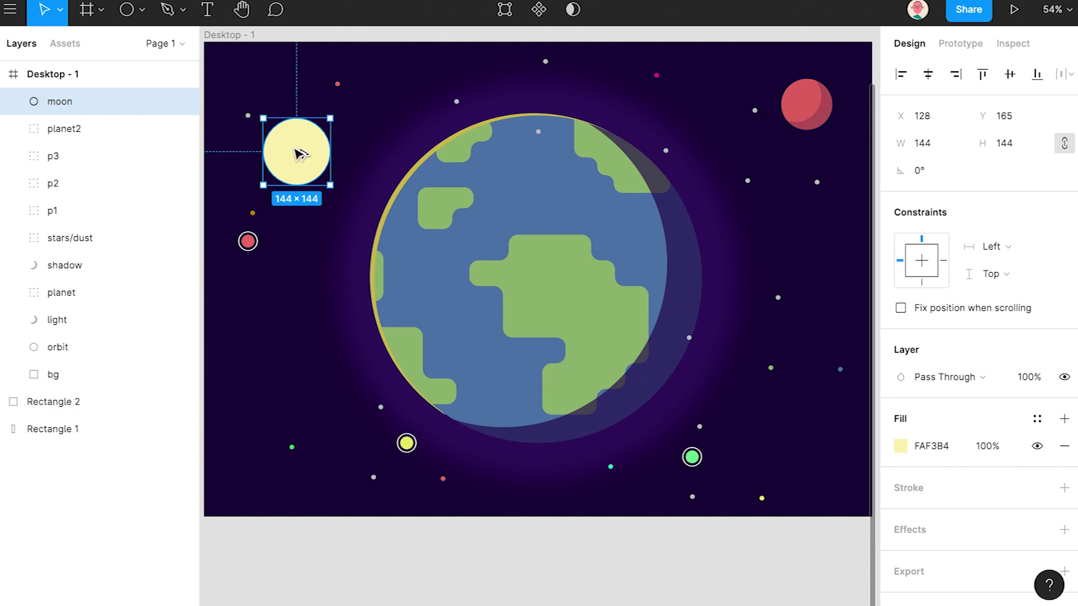
Duplicate the moon circle twice, offset one copy down-right, then intersect the two copies and flatten the result.
key("super+c")
key("super+v")
key("super+v")
left_click_drag(297, 154, 313, 165)
left_click(113, 128, "shift")
left_click(589, 10)
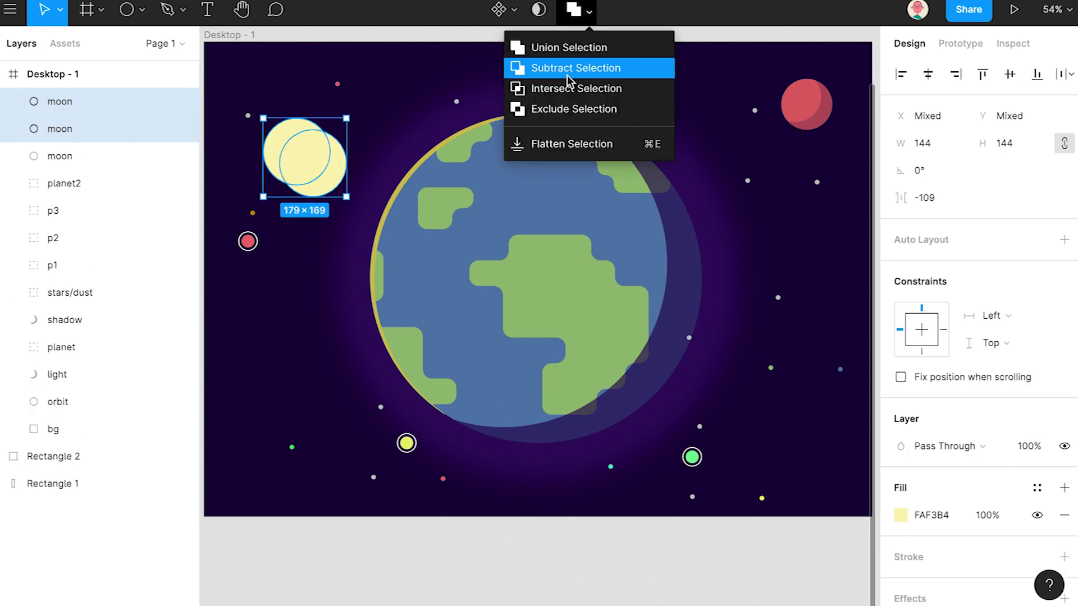
left_click(567, 87)
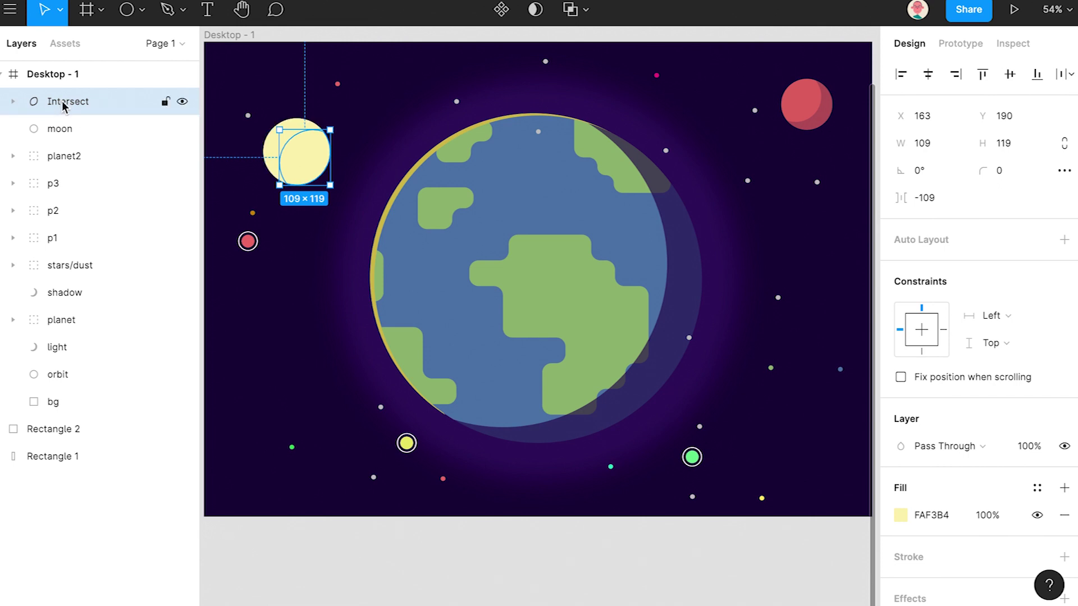
key("super+e")
Fill the intersected shape over the moon with the darker yellow FAE09E.
left_click(80, 137)
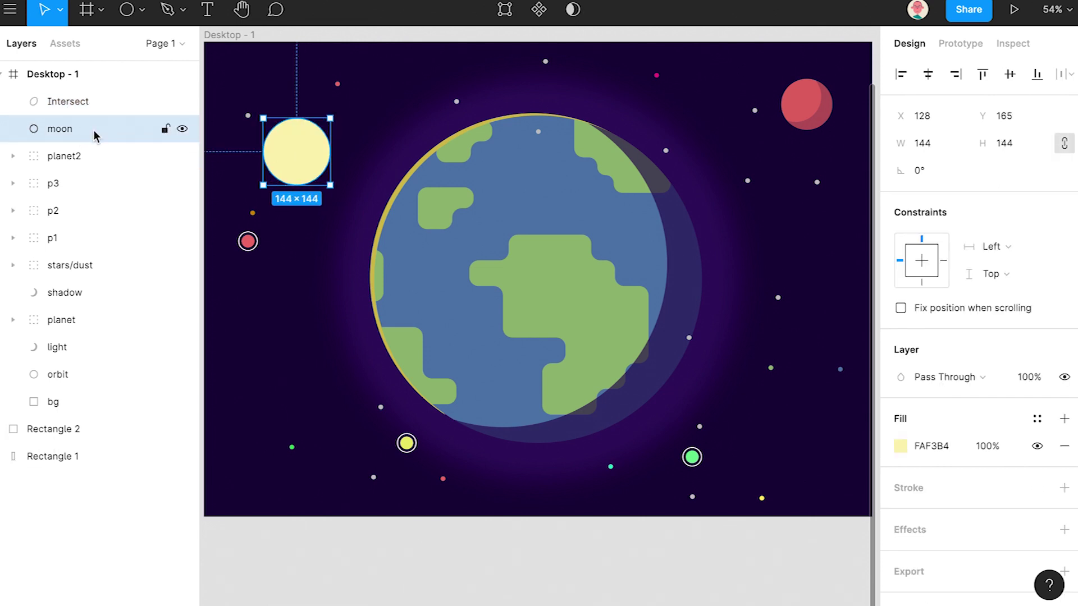
left_click(901, 447)
left_click(753, 211)
key("super+z")
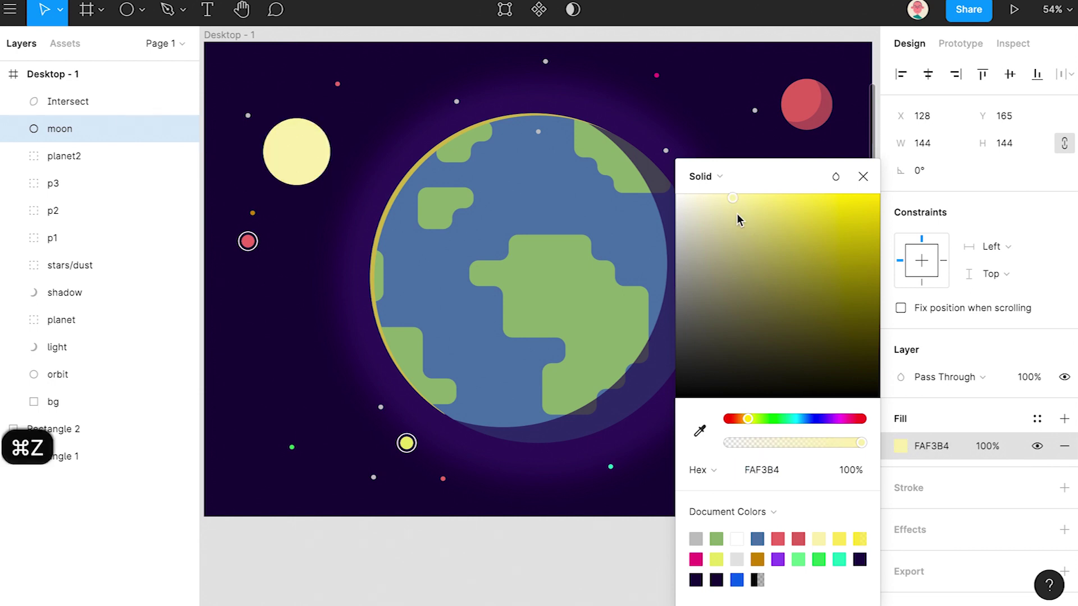
key("super+z")
left_click(901, 446)
key("super+v")
key("Return")
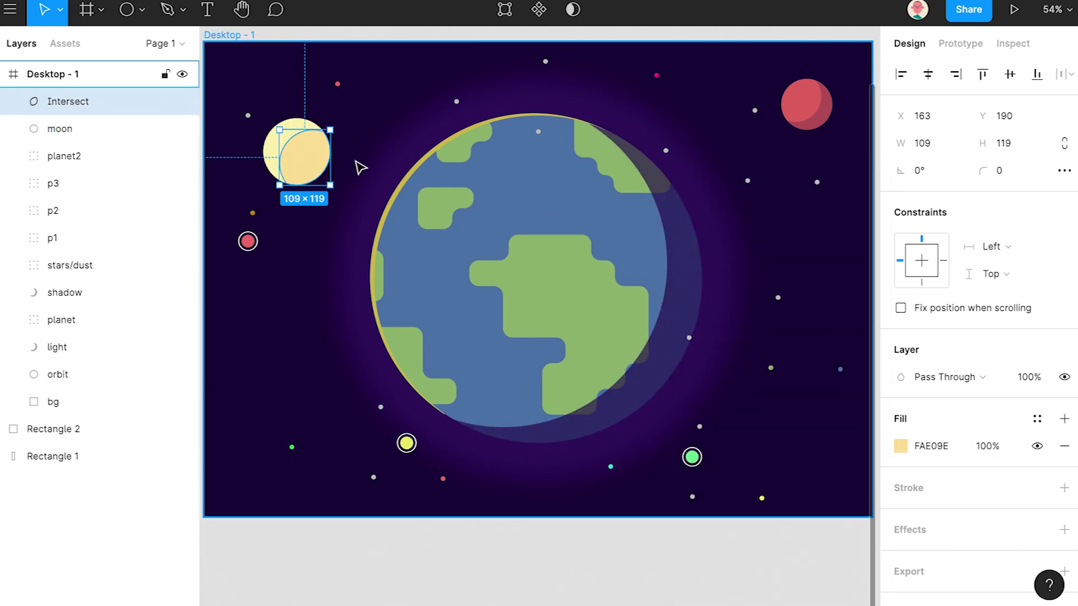
left_click(408, 142)
left_click_drag(389, 113, 415, 164)
scroll(301, 238, "up", 10)
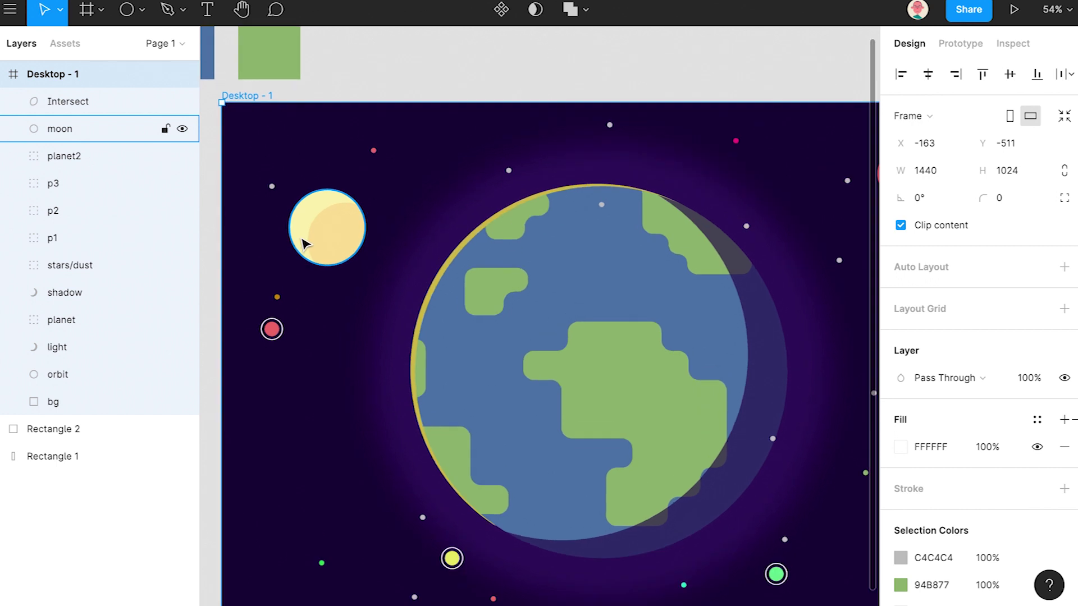
left_click(65, 130)
left_click(181, 130)
left_click(182, 130)
double_click(59, 132)
key("Escape")
Place a copy of the moon circle beneath it, name it "outer", and offset it up-left to X 126, Y 162.
left_click(82, 106)
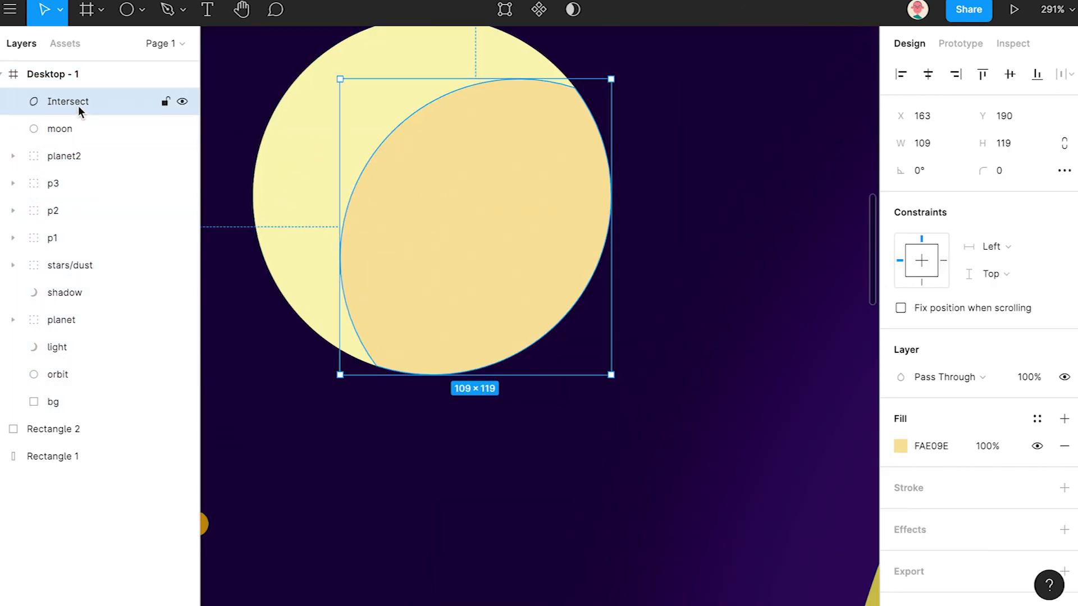
key("super+c")
key("super+v")
double_click(81, 109)
type("ou")
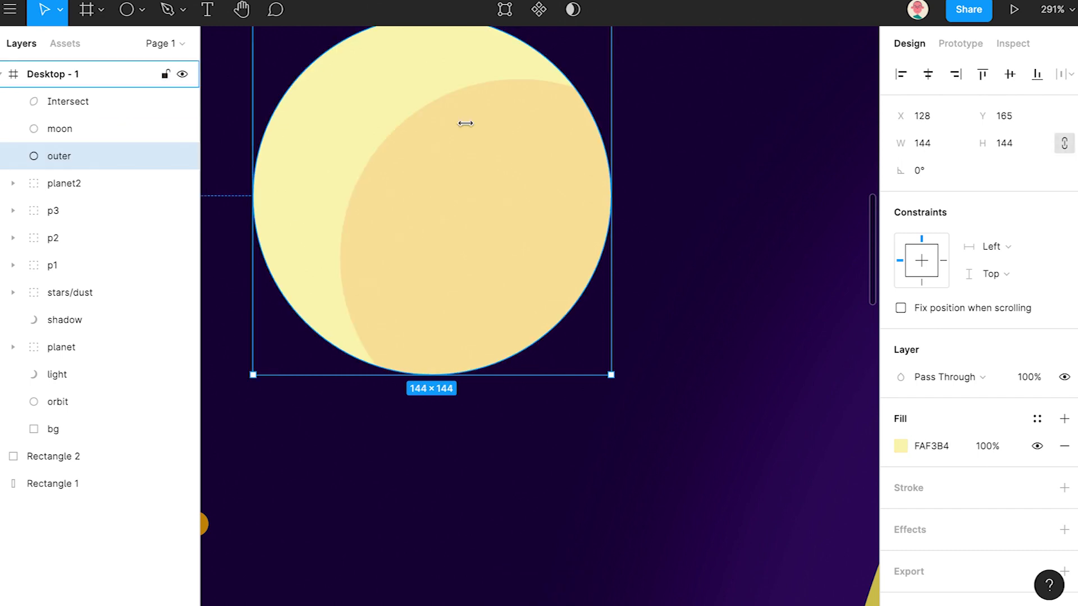
left_click(313, 154)
left_click_drag(312, 153, 307, 150)
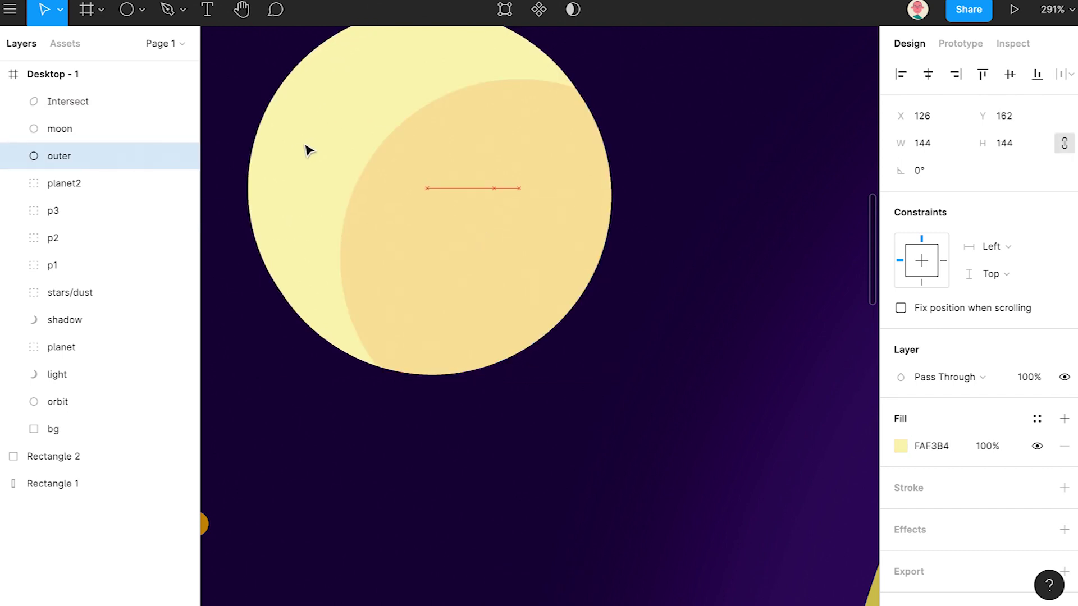
Fill the outer circle with cream F9F6DB and nudge it slightly to form a thin light rim along the moon's upper-left edge.
left_click(901, 447)
left_click_drag(716, 201, 700, 204)
scroll(503, 289, "up", 1)
key("Up")
key("Up")
key("Up")
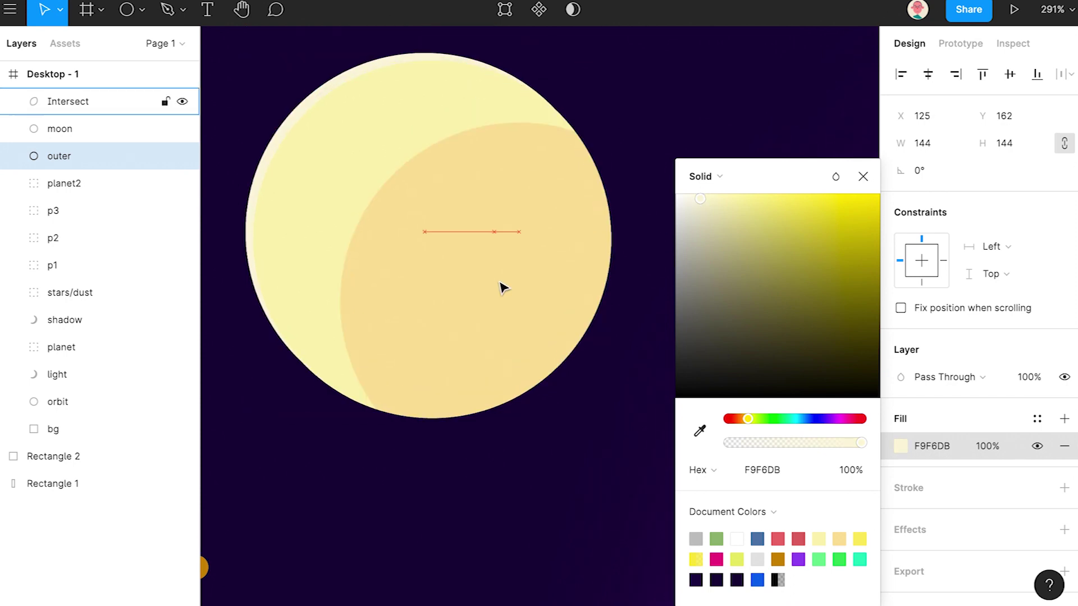
left_click(830, 156)
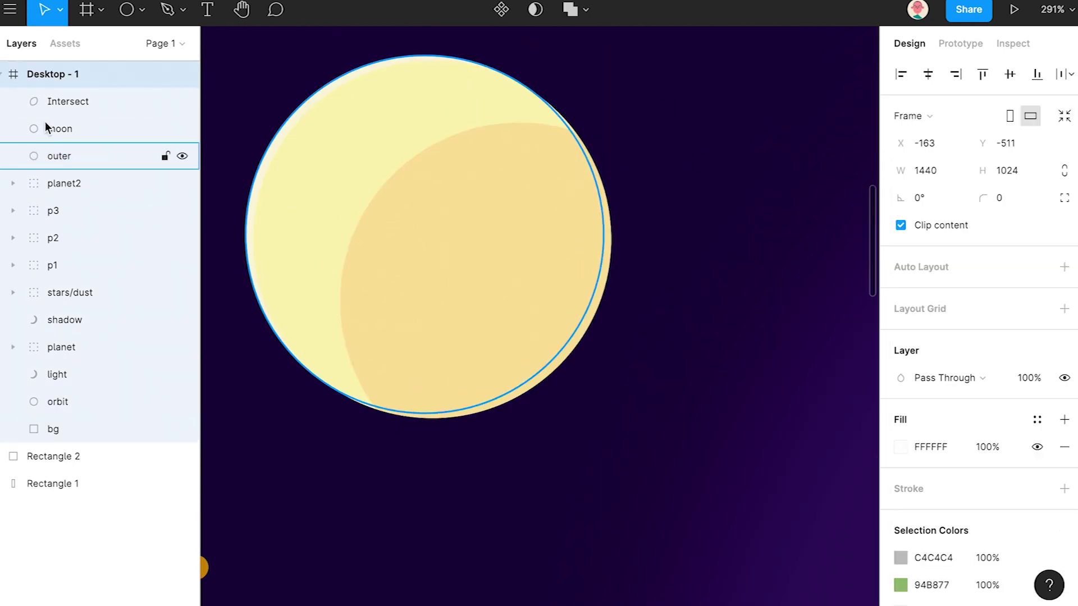
Draw a 22 × 22 circle across the moon's shade edge at X 154, Y 235 and fill it with the shade colour FAE09E.
key("o")
left_click_drag(344, 236, 368, 281)
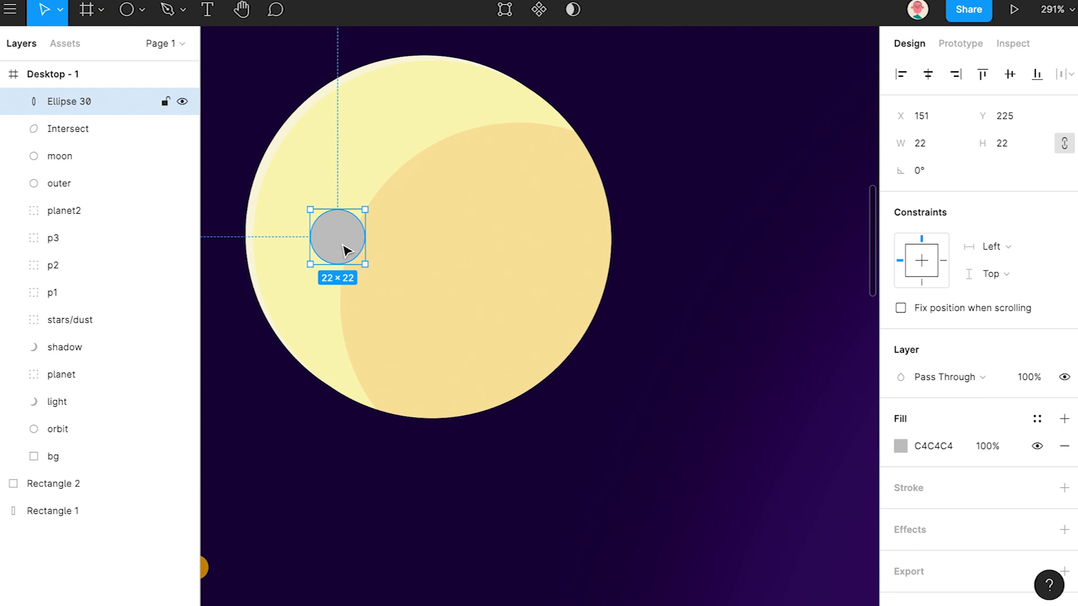
key("i")
left_click(315, 301)
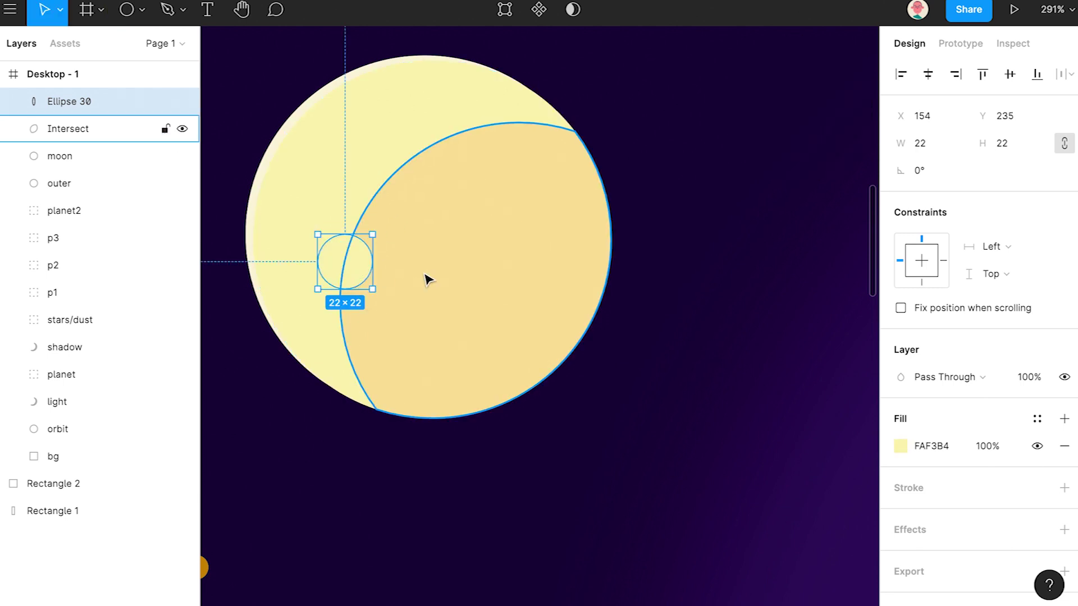
key("i")
left_click(427, 275)
Duplicate the small crater circle twice, offset one copy down-right, and subtract it from the other to form a crescent.
key("super+c")
key("super+v")
key("super+v")
left_click_drag(356, 272, 370, 279)
left_click(92, 133, "shift")
left_click(589, 11)
left_click(589, 90)
key("super+z")
left_click(587, 15)
left_click(596, 75)
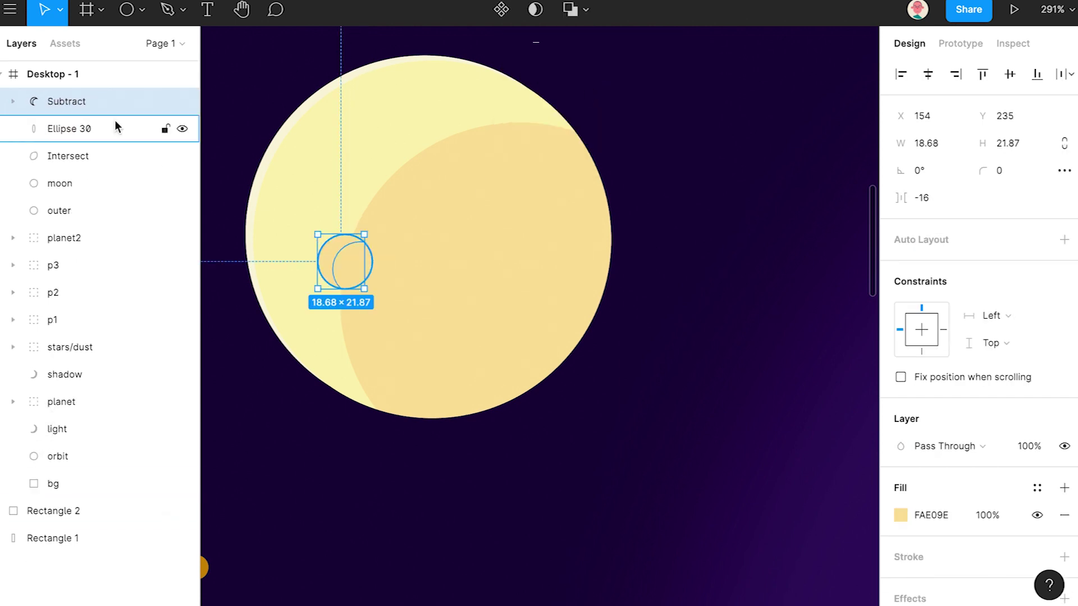
Fill the crater's base circle with the outer rim colour F9F6DB.
left_click(60, 132)
key("i")
left_click(260, 188)
key("Escape")
Group the crescent and base circle of the crater and name the group "hole".
left_click(62, 104)
left_click(62, 130, "shift")
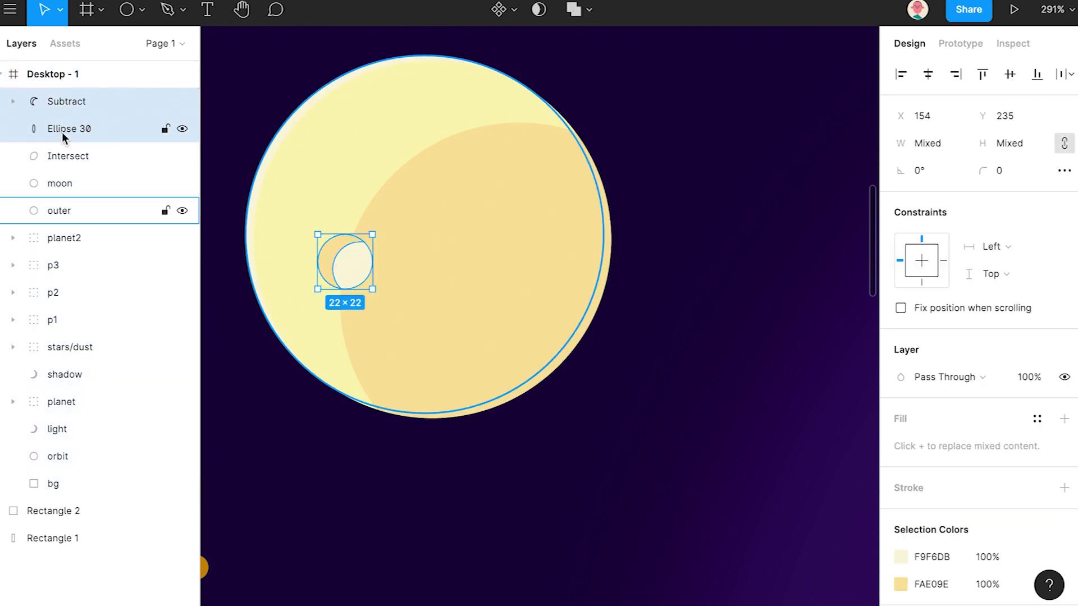
key("super+g")
double_click(62, 102)
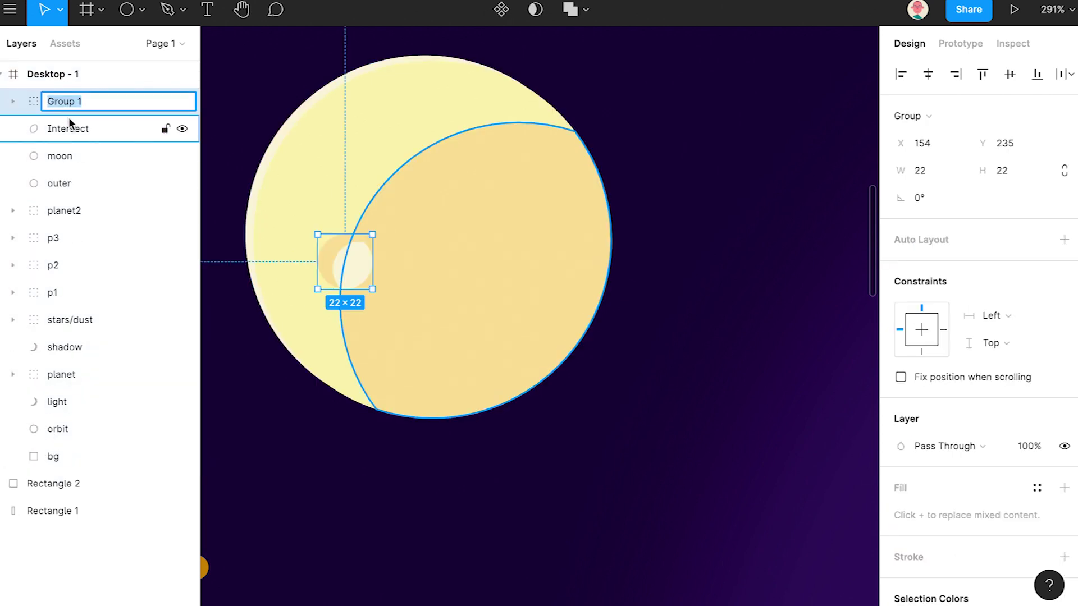
type("hole")
key("Return")
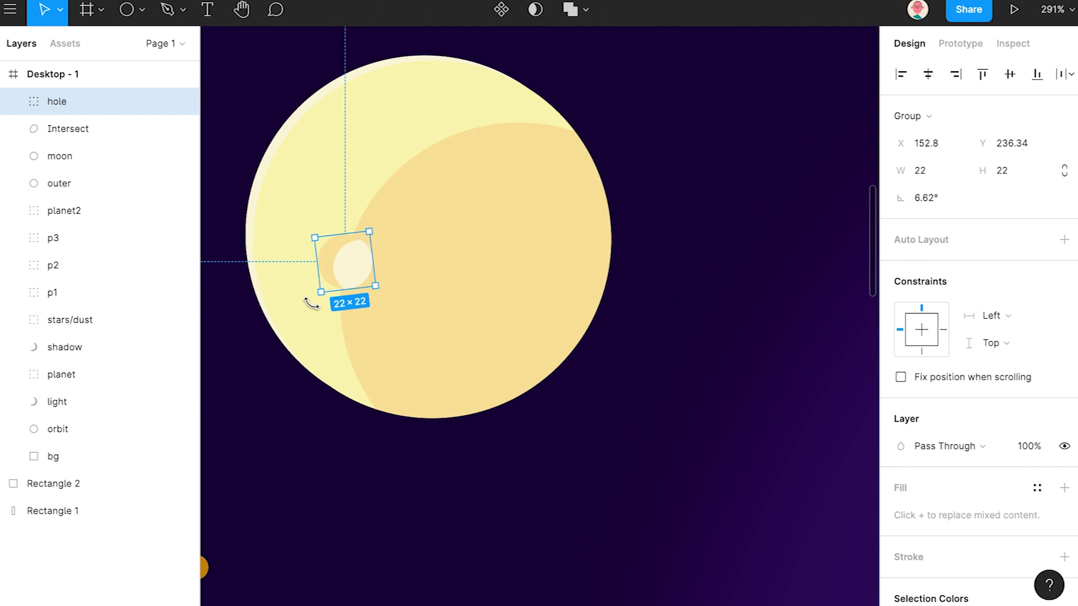
Group the Intersect, moon and outer layers and name the group "moon".
left_click(67, 157)
left_click(62, 129, "shift")
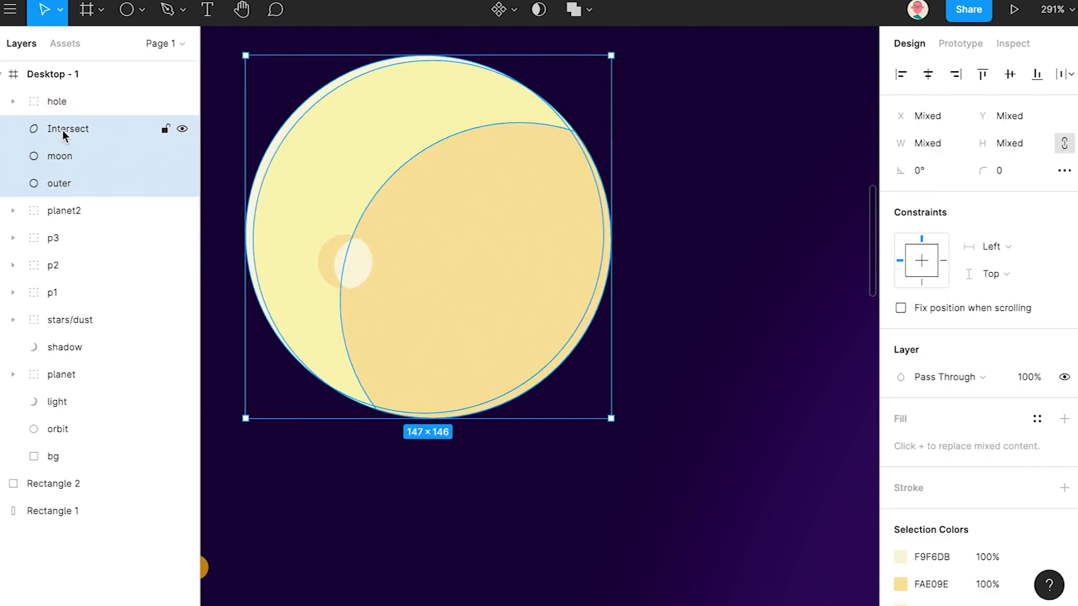
key("super+g")
double_click(61, 129)
type("moon")
key("Return")
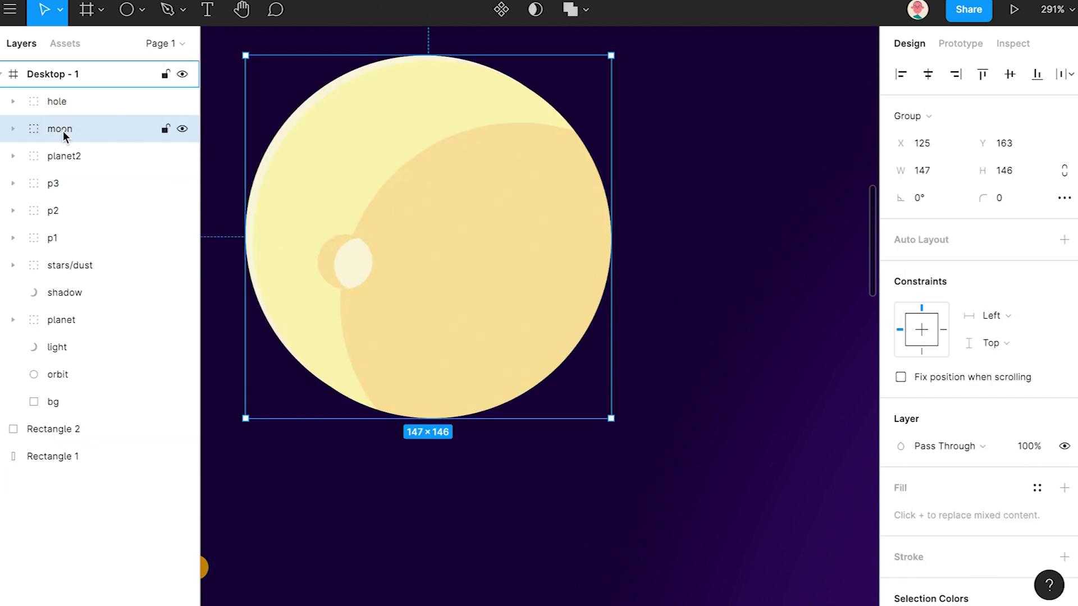
Place a copy of the hole group near the moon's top, at about X 202, Y 183, rotated about -19.8°.
left_click(83, 98)
left_click_drag(356, 260, 489, 127)
left_click_drag(454, 155, 466, 147)
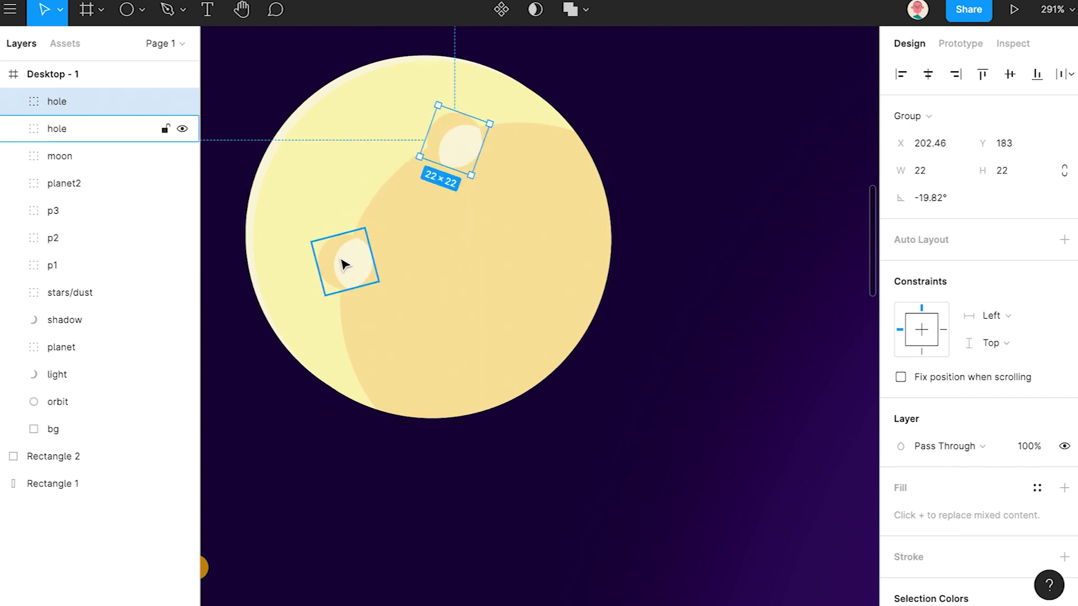
Move the original crater lower and enlarge it, and shrink, rotate and reposition the crater near the moon's top.
left_click_drag(345, 264, 345, 296)
left_click(456, 143)
left_click_drag(398, 153, 402, 119)
left_click_drag(455, 151, 474, 137)
left_click_drag(467, 89, 464, 107)
left_click(344, 305)
left_click_drag(367, 259, 371, 251)
Place a third, smaller crater of about 9.27 × 9.27 at the moon's upper left by duplicating the top crater.
left_click(484, 129)
left_click_drag(484, 130, 329, 151)
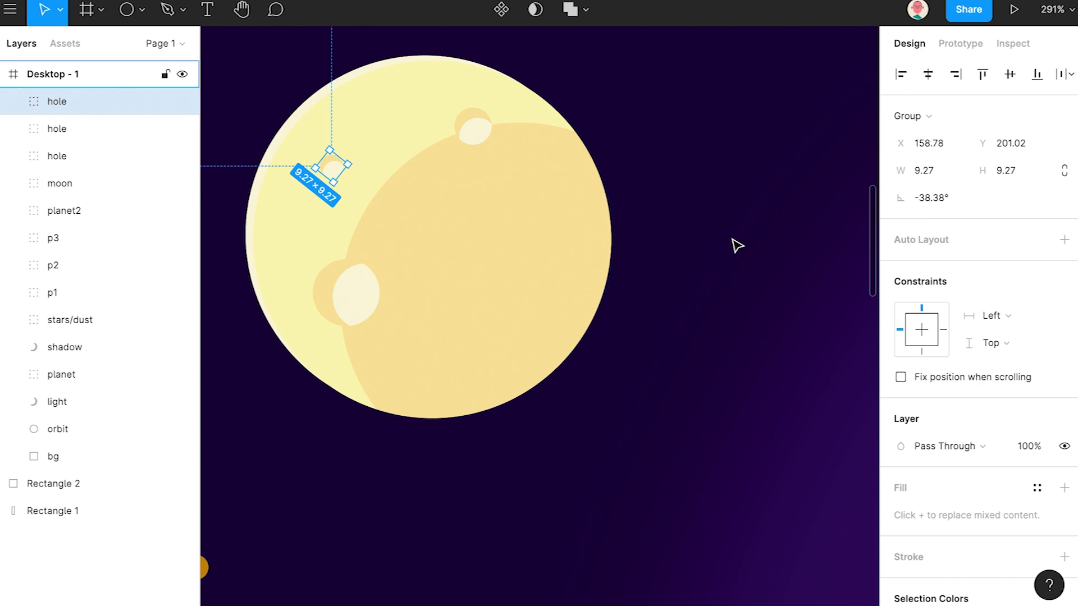
key("Escape")
Group the three hole groups with the moon group and name the new group "moon".
scroll(680, 265, "down", 3)
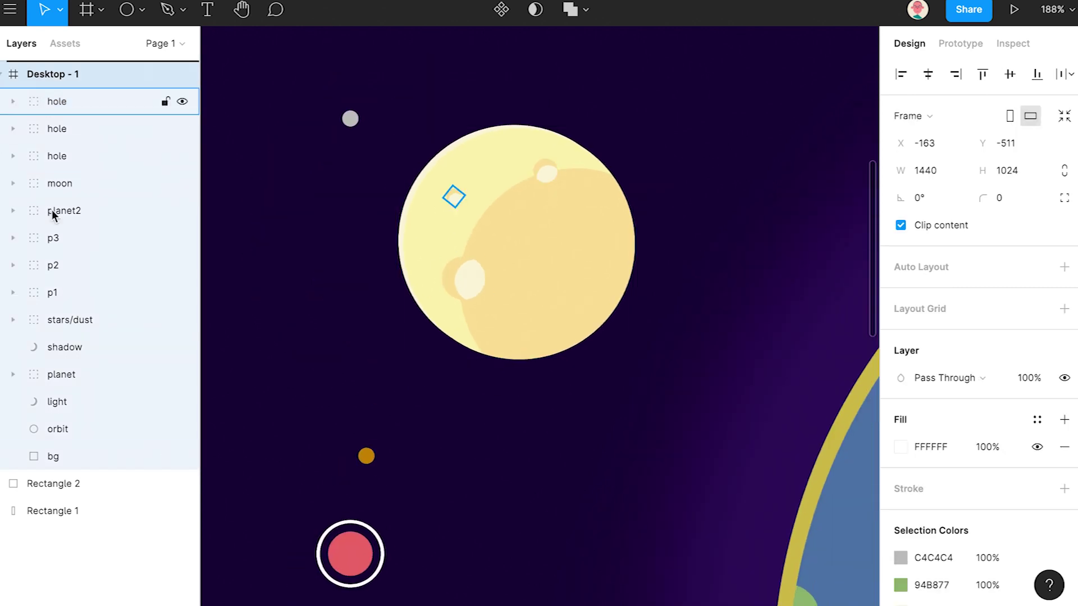
left_click(42, 101)
left_click(55, 183, "shift")
key("super+g")
double_click(63, 103)
type("moon")
key("Return")
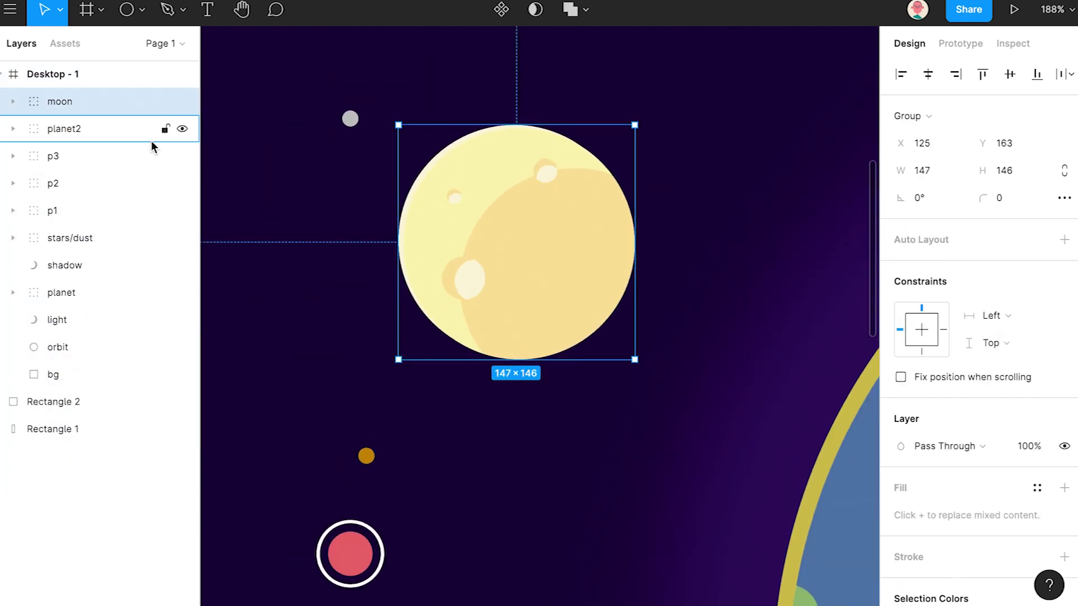
Draw a 168 × 168 circle over the moon, align their centres, and send the circle behind the moon.
left_click_drag(521, 244, 594, 370)
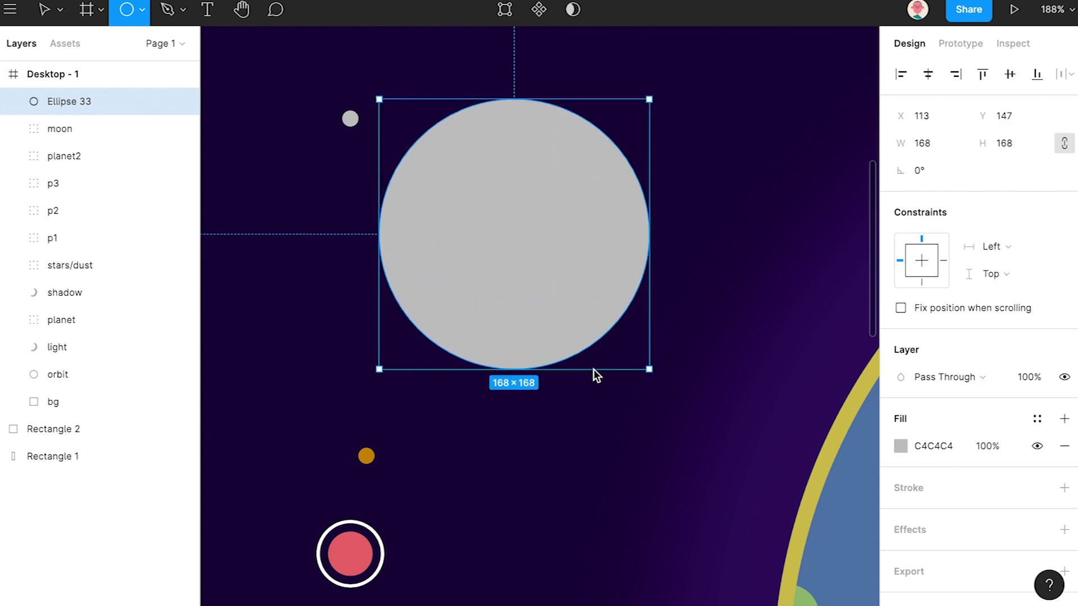
left_click(59, 129, "shift")
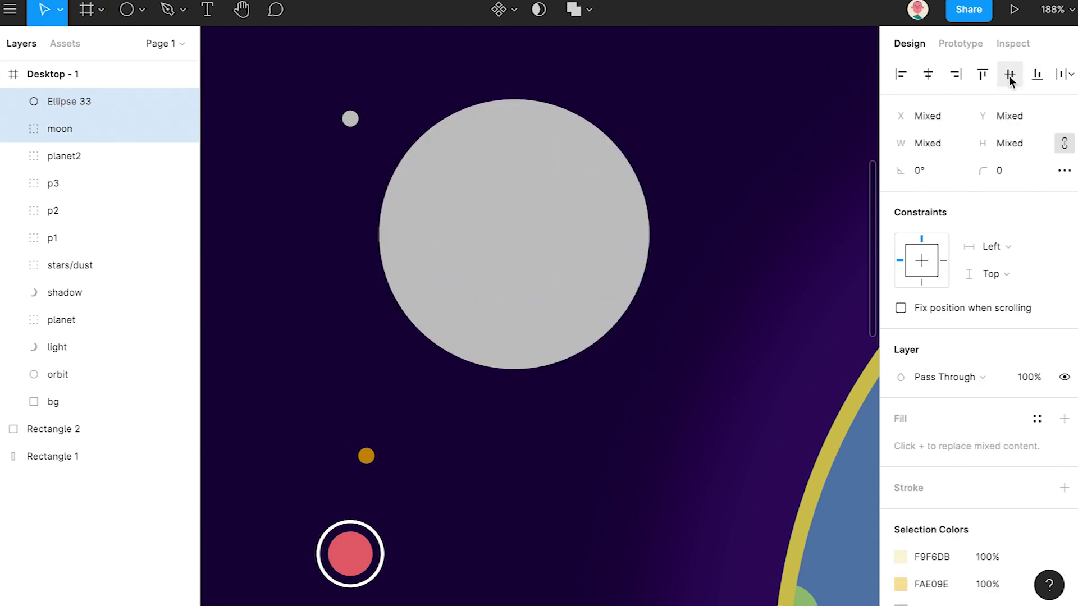
left_click(81, 106)
left_click_drag(78, 142, 79, 142)
Fill the larger circle behind the moon with off-white F9F8F6.
left_click(900, 446)
left_click_drag(687, 208, 679, 204)
left_click_drag(750, 421, 748, 422)
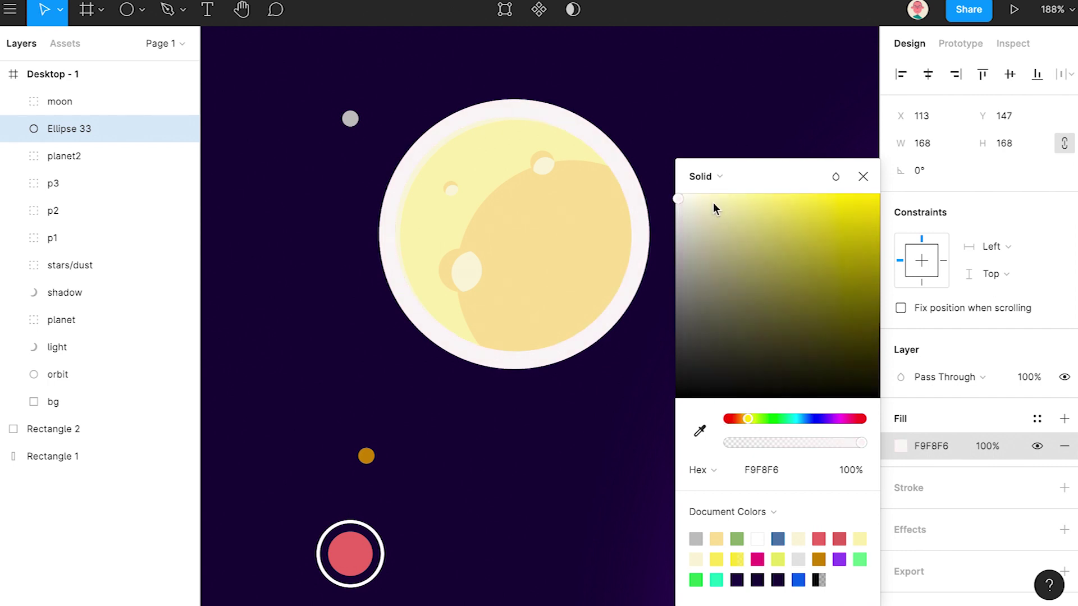
left_click(864, 177)
Apply a layer blur of 60 to the off-white circle and set its layer opacity to 10%.
left_click(1066, 531)
left_click(973, 539)
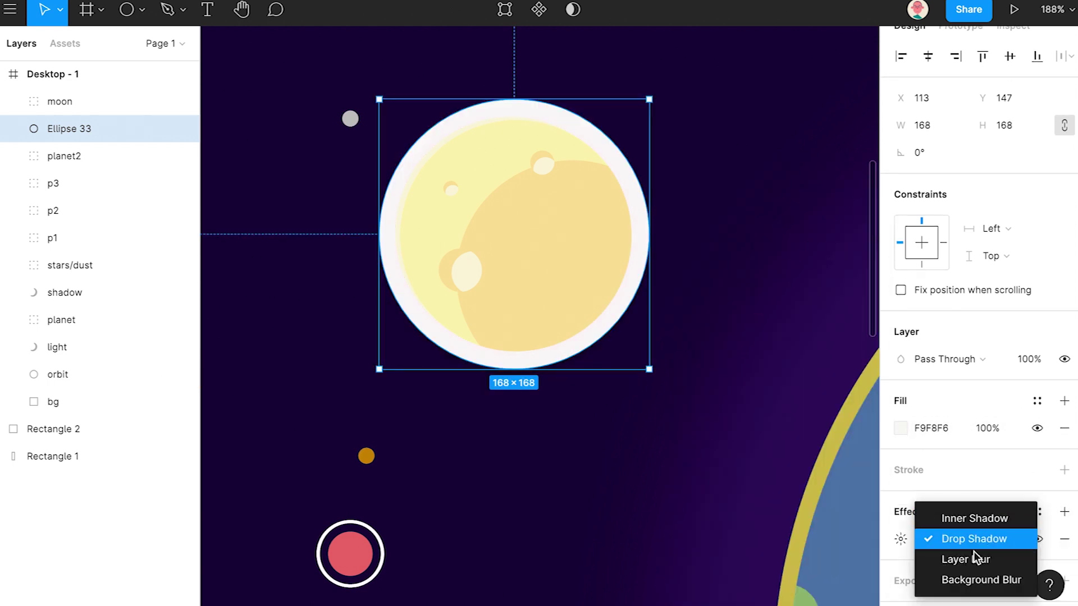
left_click(973, 559)
left_click(900, 539)
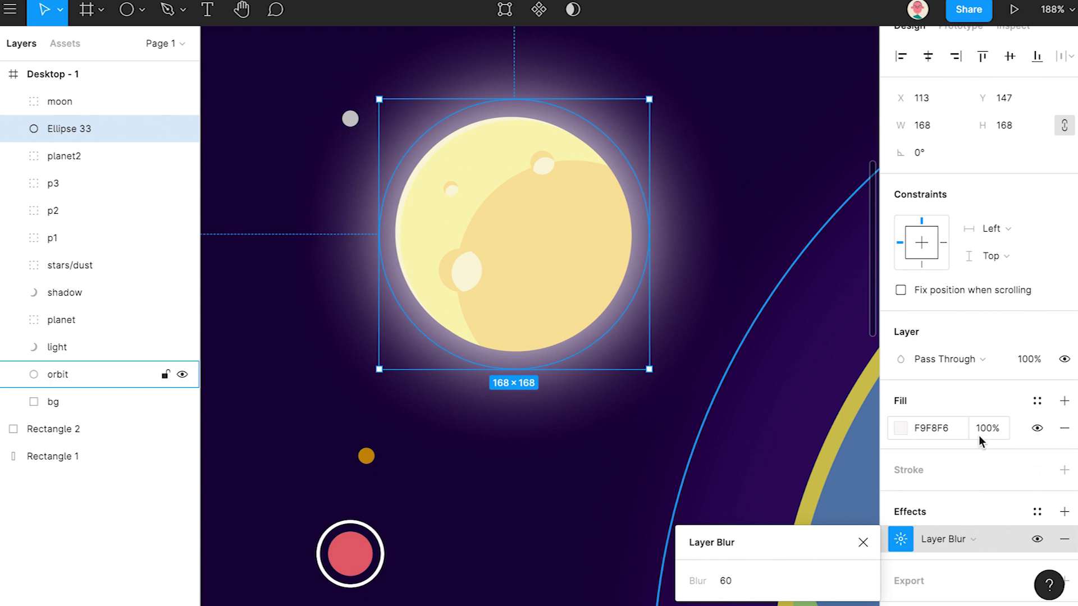
left_click(1012, 359)
type("10")
key("Return")
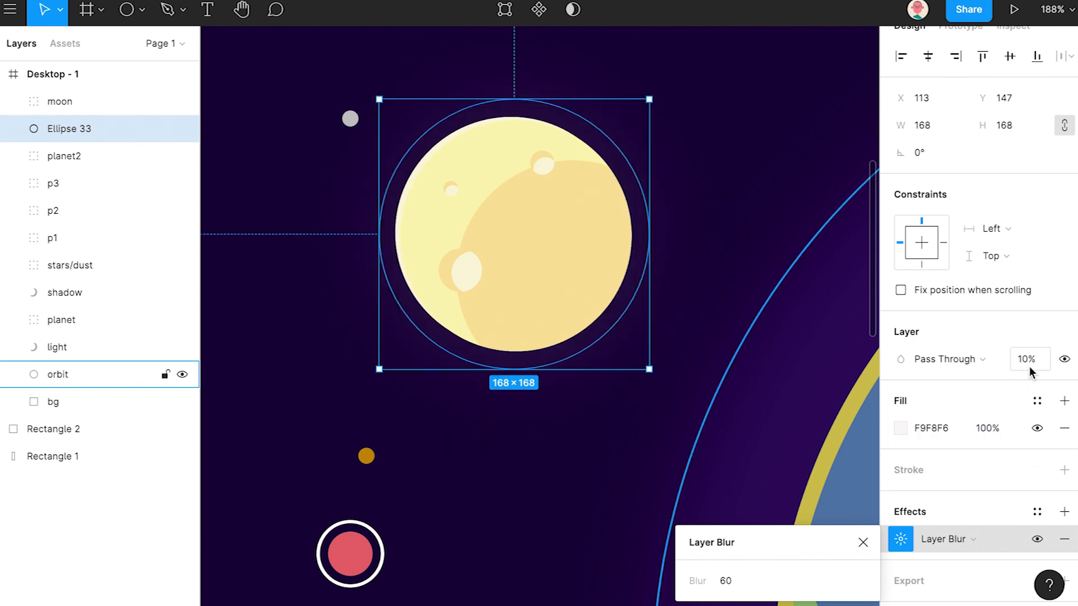
Set the layer opacity of the blurred off-white circle behind the moon to 20%.
key("Return")
scroll(705, 318, "down", 6)
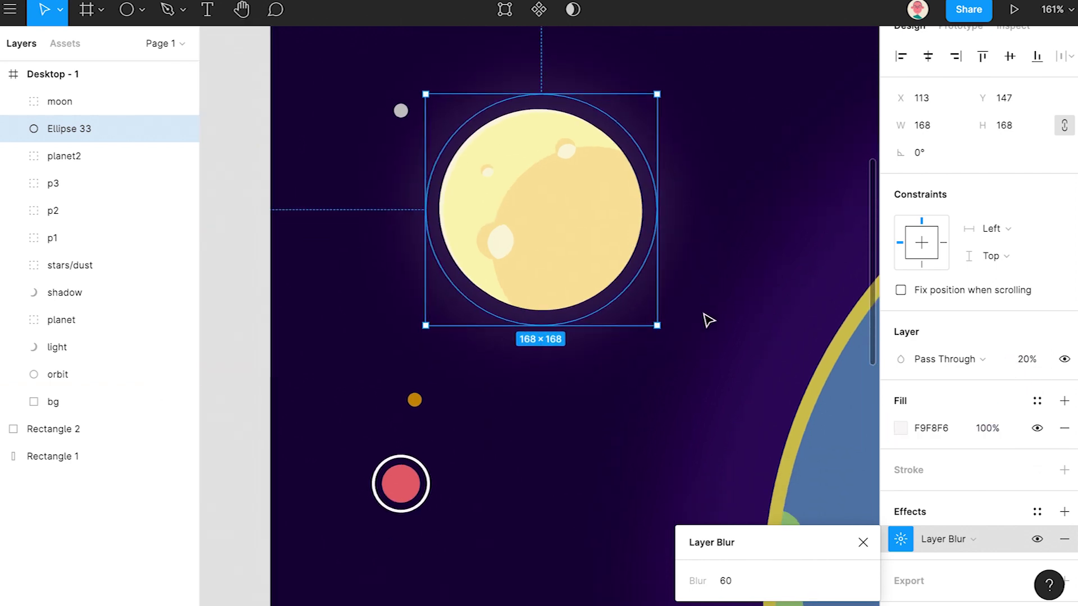
left_click_drag(675, 342, 543, 351)
key("Escape")
scroll(769, 289, "down", 5)
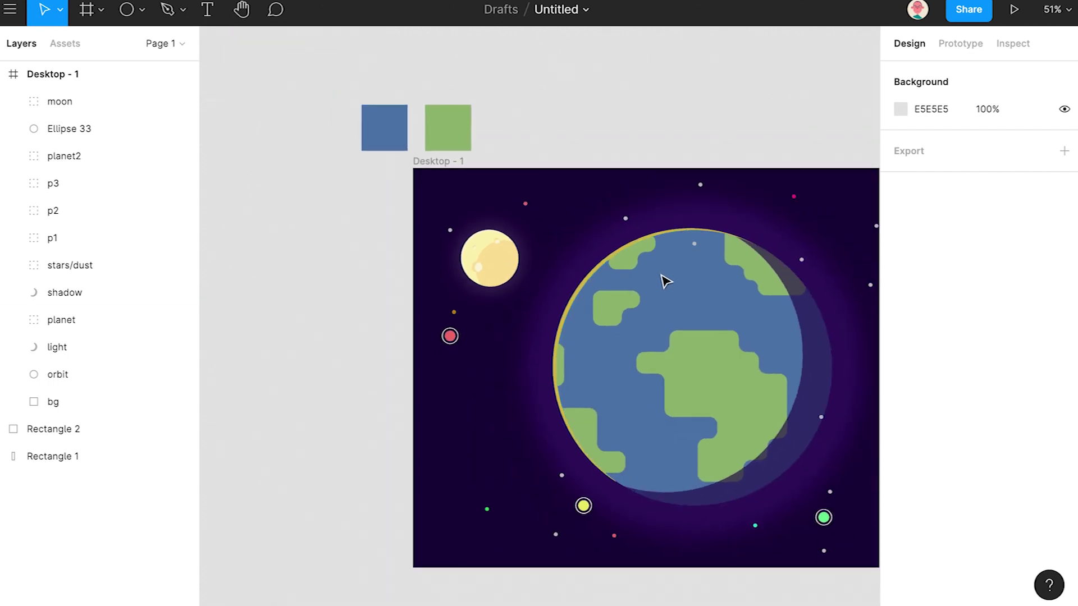
Duplicate the red planet as a 58 × 58 copy near the artboard's lower-right corner and name the copy planet3.
left_click(810, 181)
left_click_drag(810, 181, 846, 448)
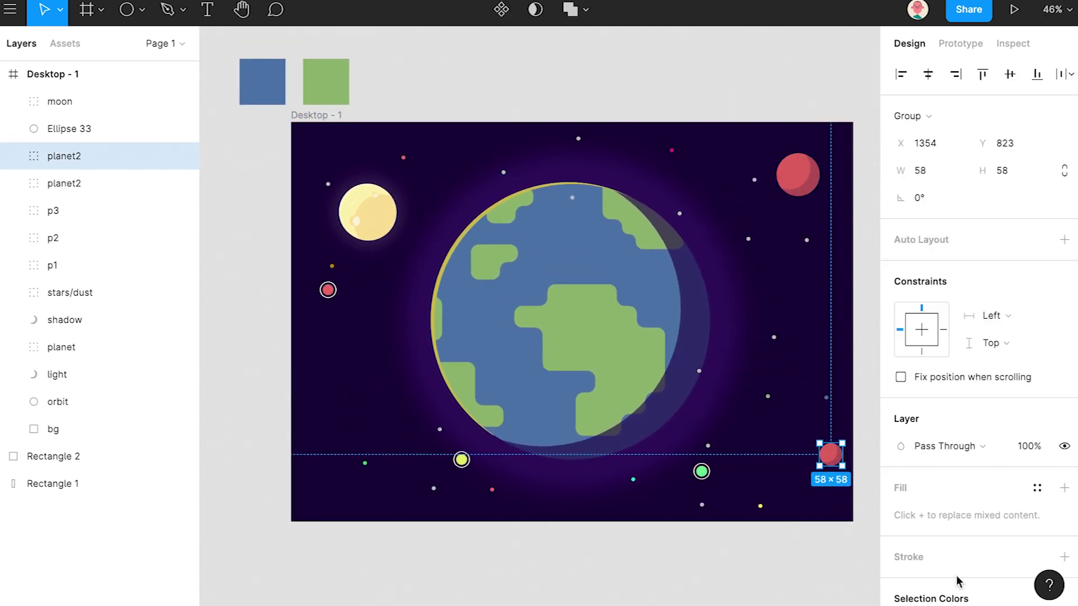
double_click(64, 156)
type("planet3")
key("Return")
Recolour the base circle inside the planet3 group to turquoise 6BD8DF.
left_click(13, 156)
left_click(76, 212)
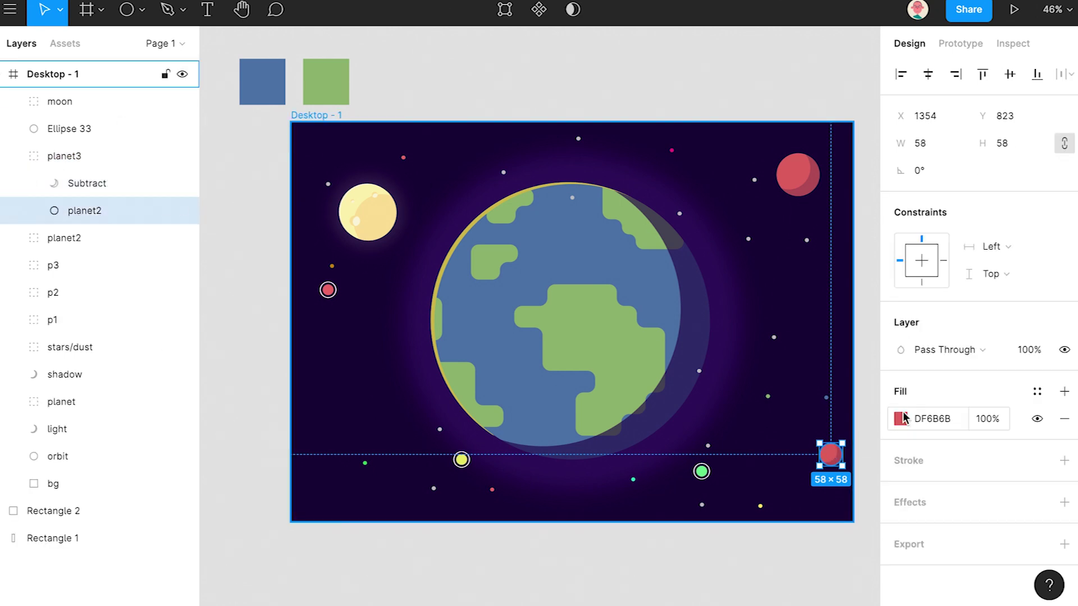
left_click(900, 419)
left_click(790, 419)
left_click_drag(790, 417, 796, 419)
left_click_drag(805, 180, 999, 184)
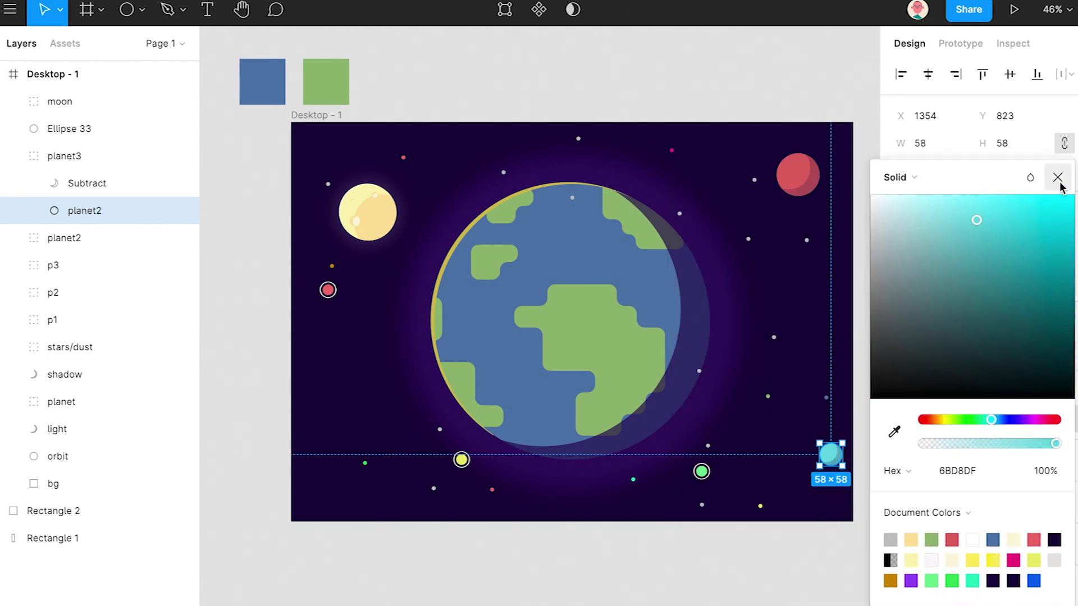
left_click(1057, 180)
left_click(866, 251)
Change the fill of the Earth's light rim to a paler yellow, FDF078.
left_click(455, 248)
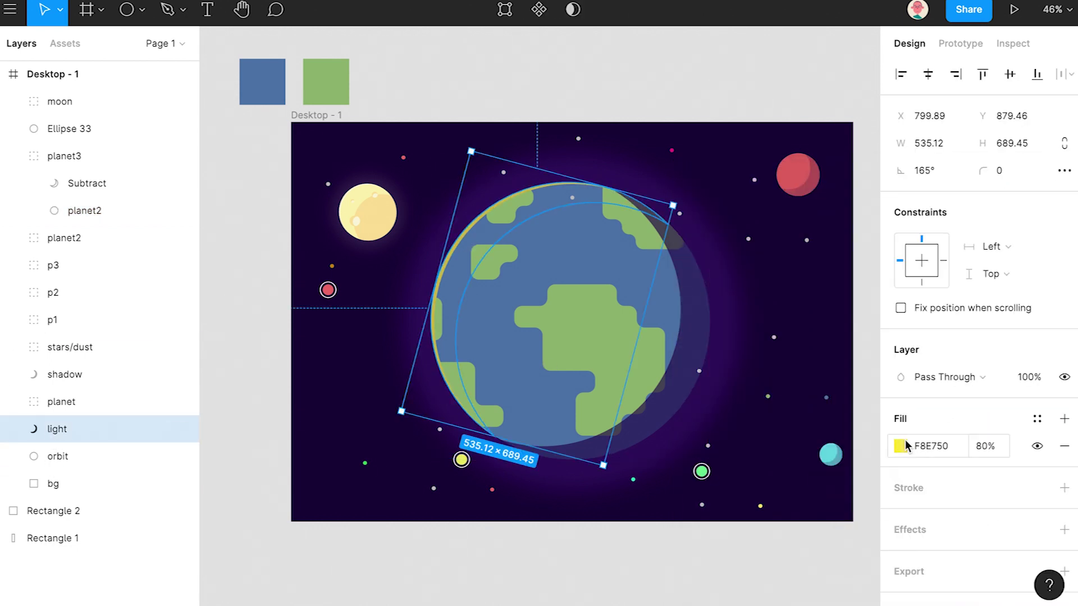
left_click(900, 445)
mouse_move(783, 198)
left_mouse_down()
mouse_move(818, 204)
mouse_move(784, 202)
left_mouse_up()
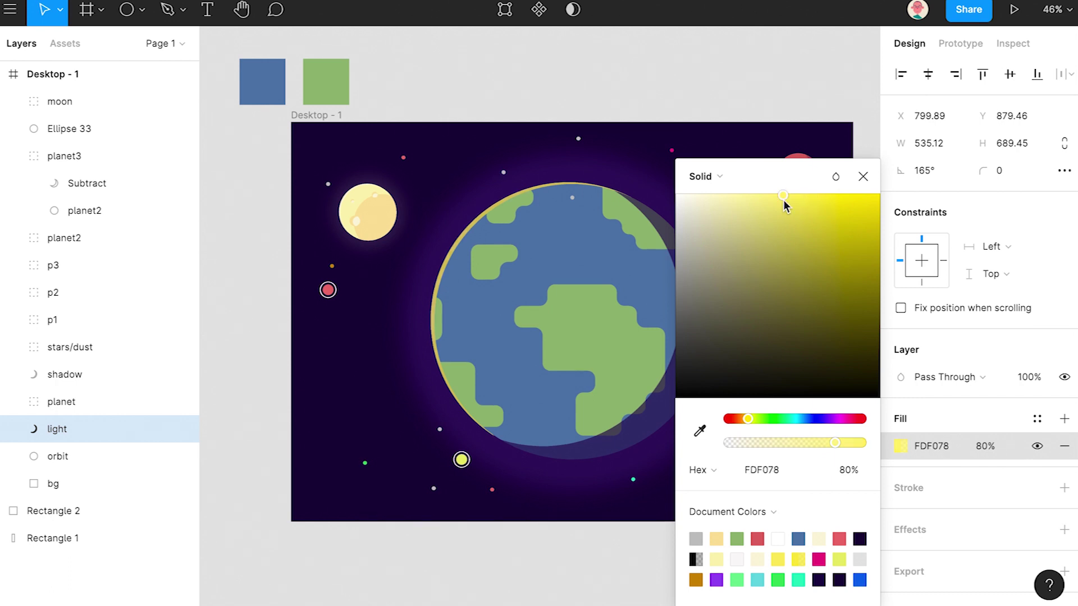
key("Escape")
left_click(665, 563)
scroll(724, 393, "down", 1)
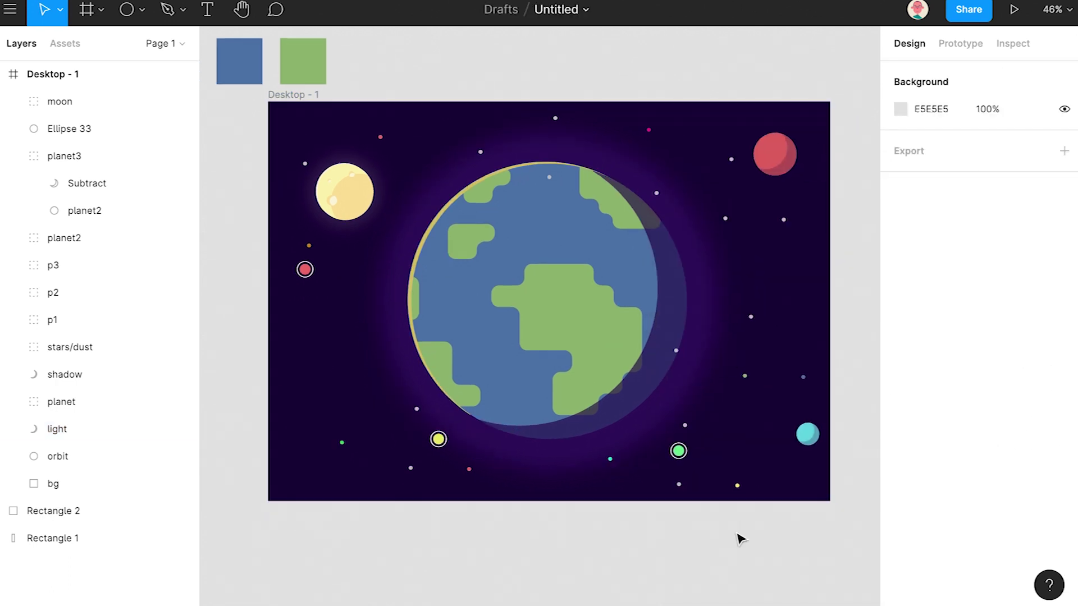